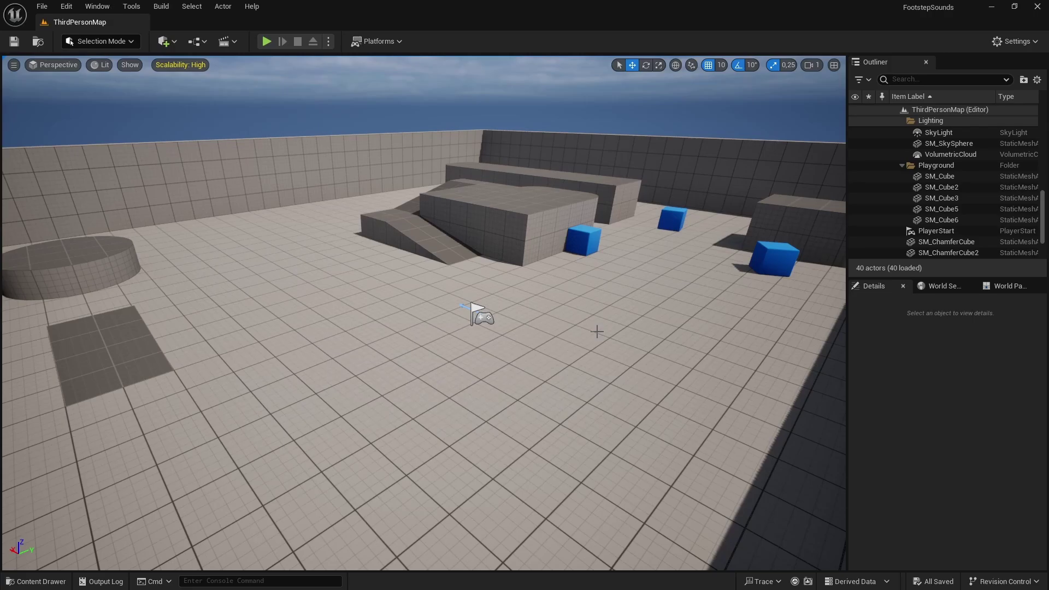
- Browse the Sounds/Footsteps folder and check the sounds in its Concrete and Grass subfolders
key("ctrl+space")
left_click(109, 480)
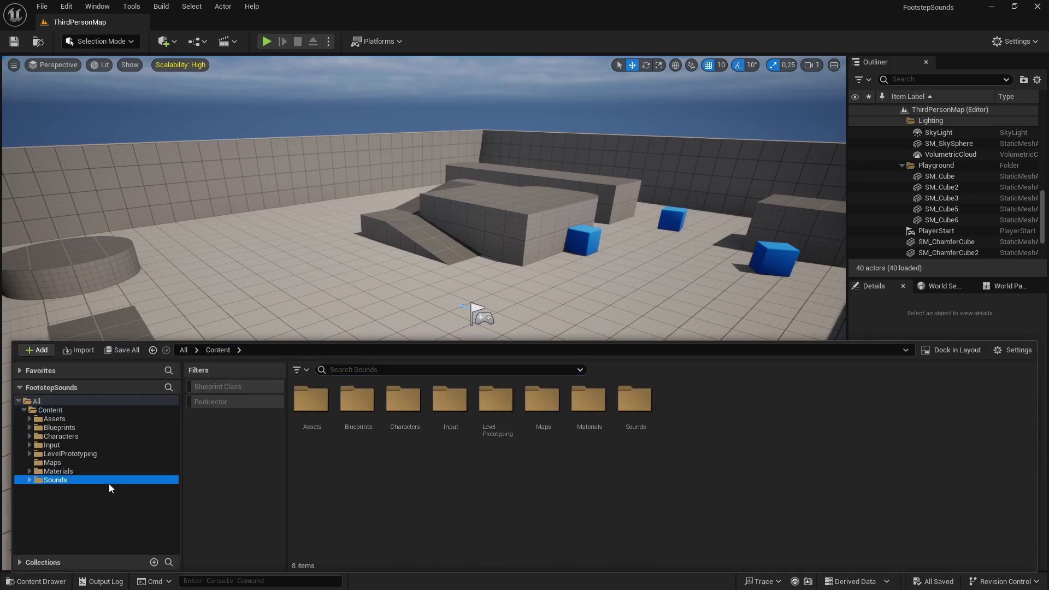
double_click(311, 398)
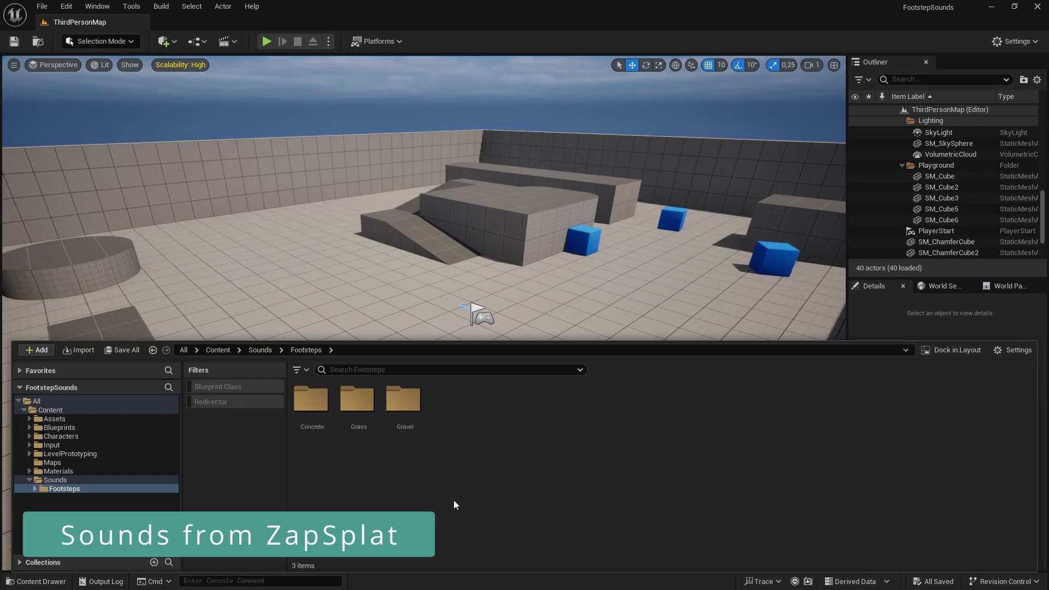
double_click(310, 399)
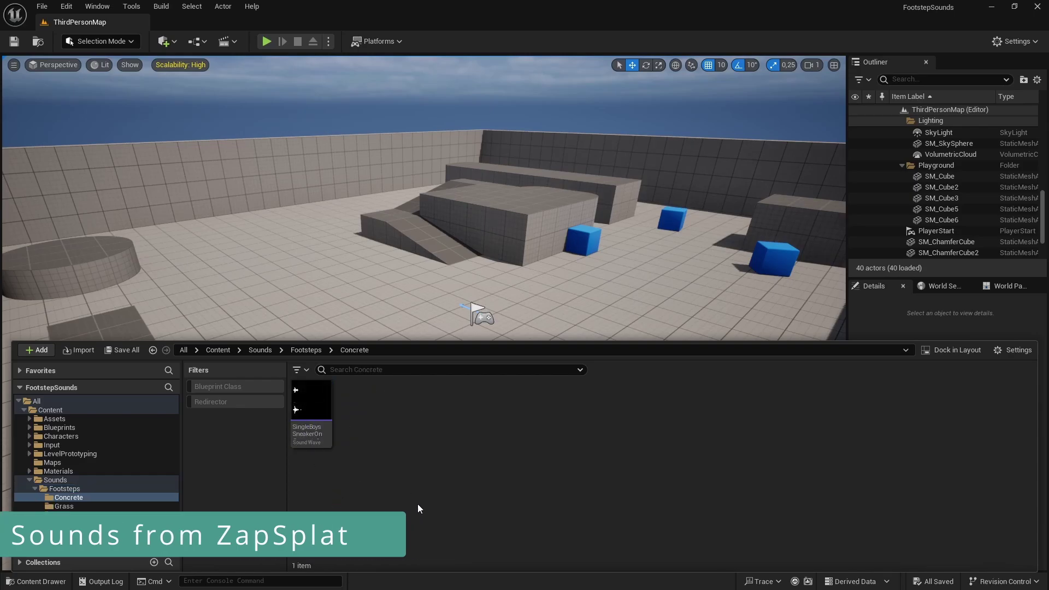
left_click(306, 349)
double_click(376, 398)
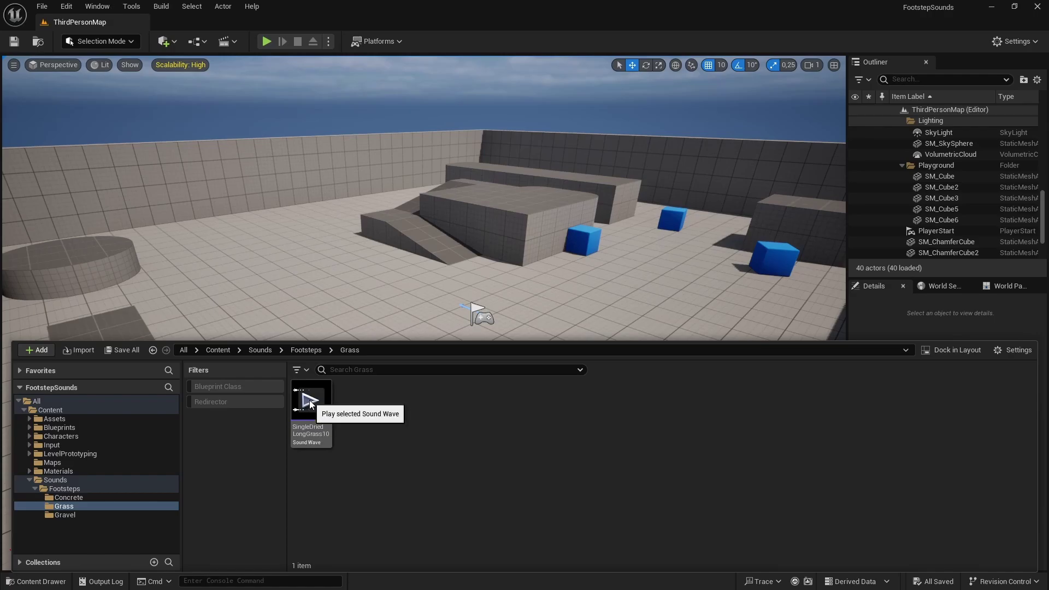
left_click(306, 350)
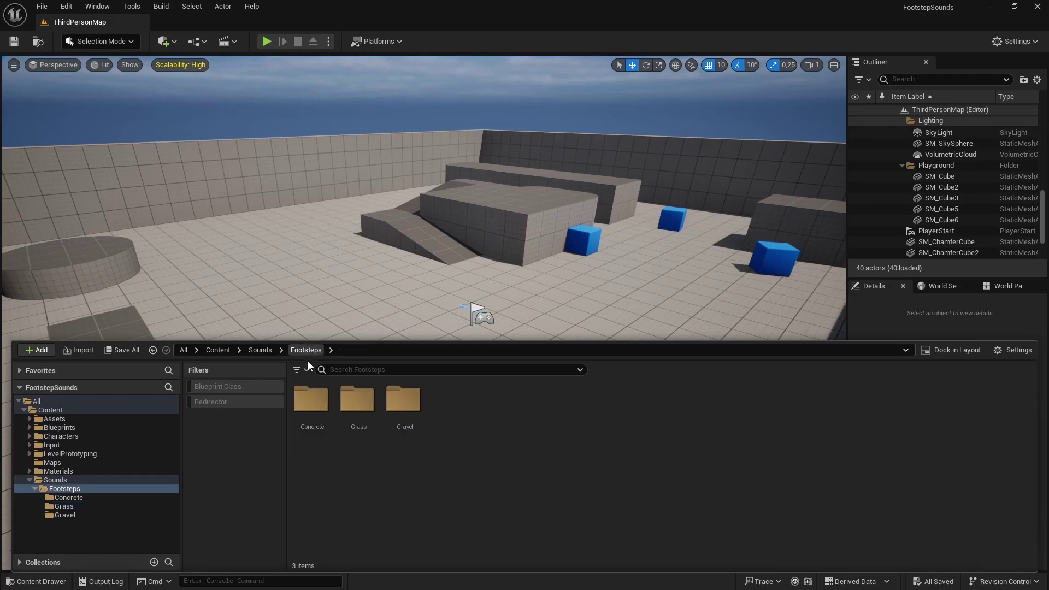
- Create a MetaSound Source named MS_FootstepGravel in the Gravel folder
double_click(407, 426)
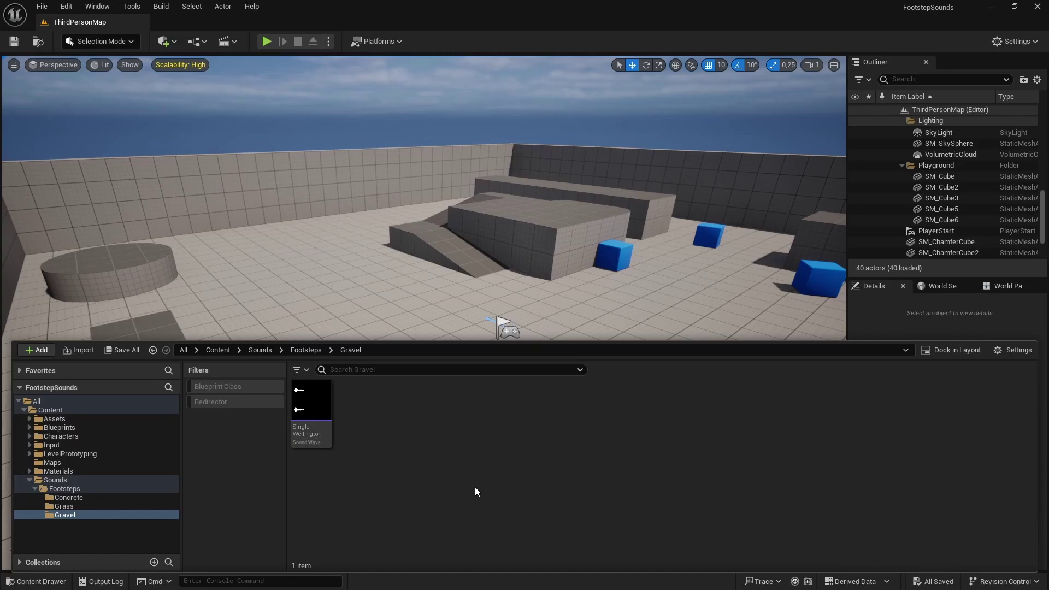
right_click(404, 446)
mouse_move(456, 239)
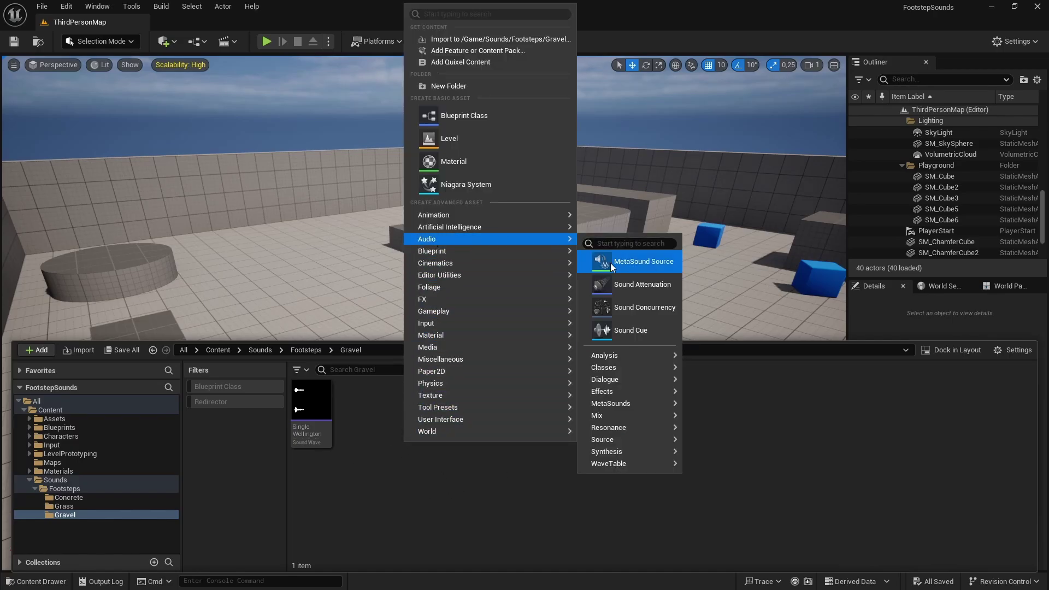
left_click(659, 266)
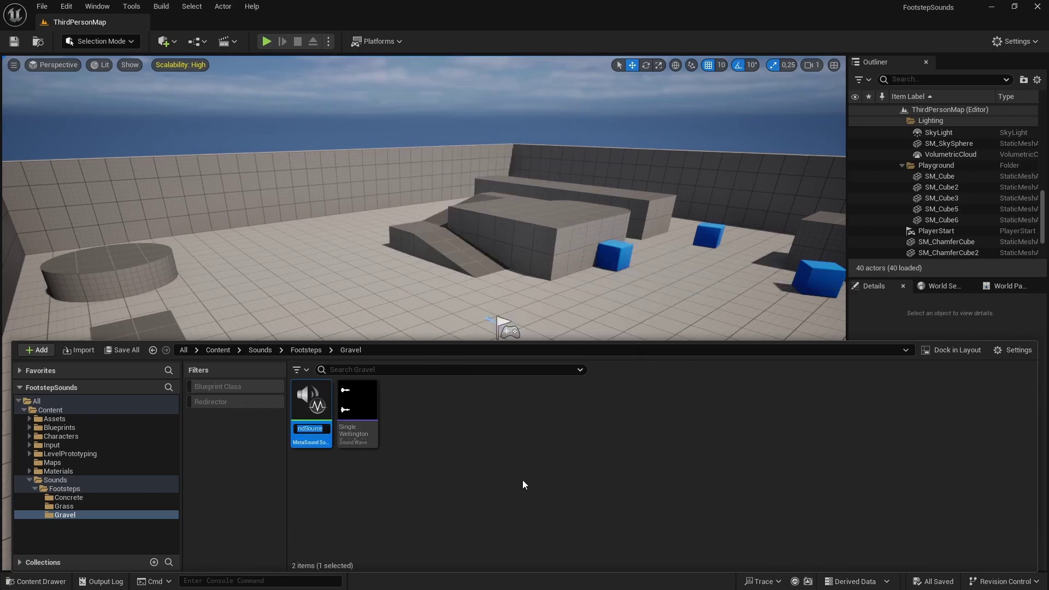
type("MS_F")
type("oot")
type("stepGravel")
key("Return")
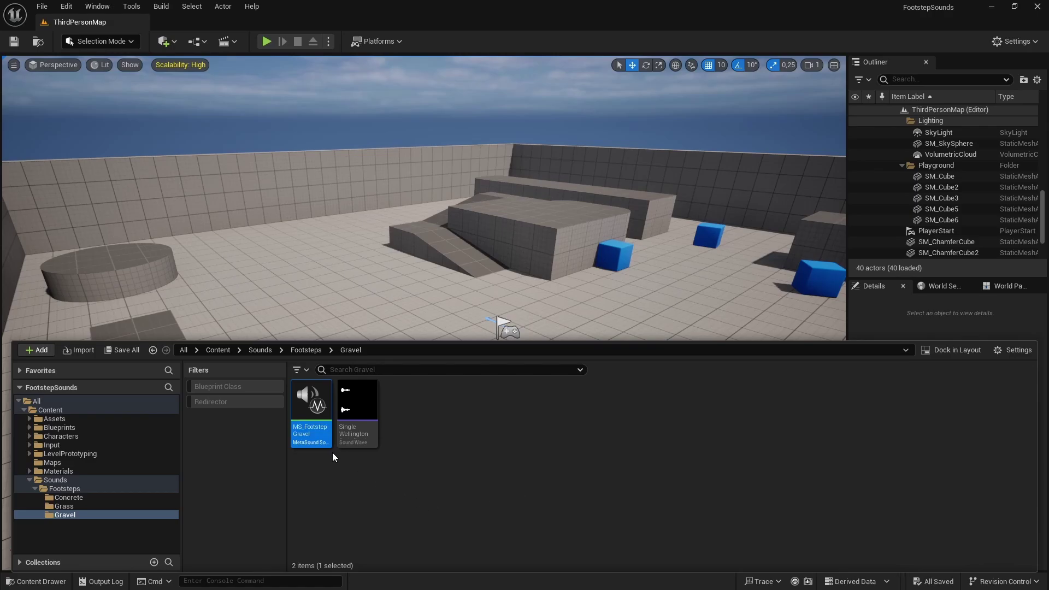
- Open MS_FootstepGravel docked in the main window and add a Wave Player (1.0, Mono) node between the Input and Output nodes
double_click(309, 415)
left_click_drag(650, 74, 202, 25)
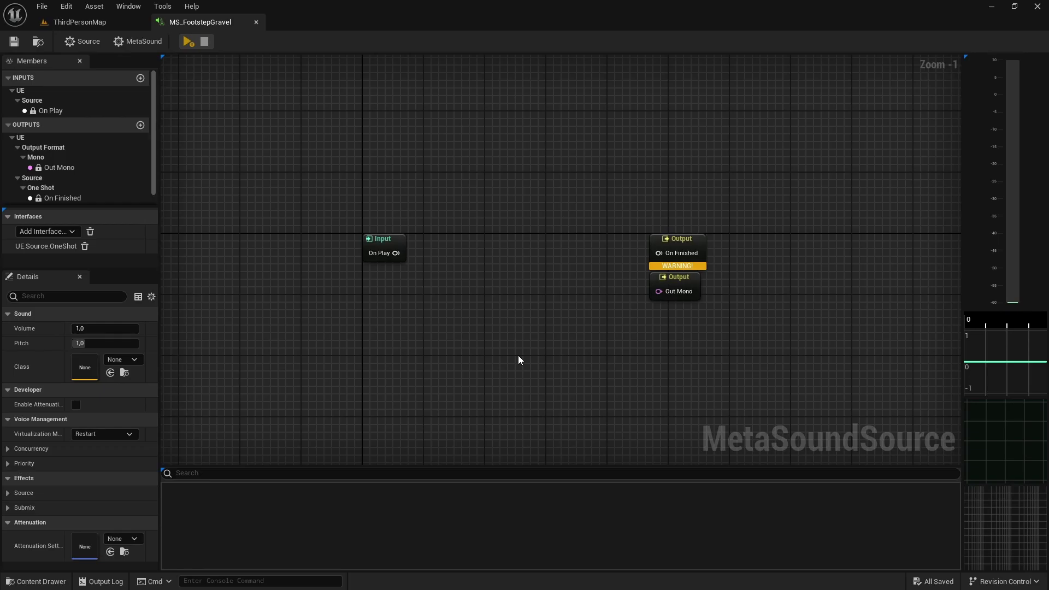
right_click(504, 290)
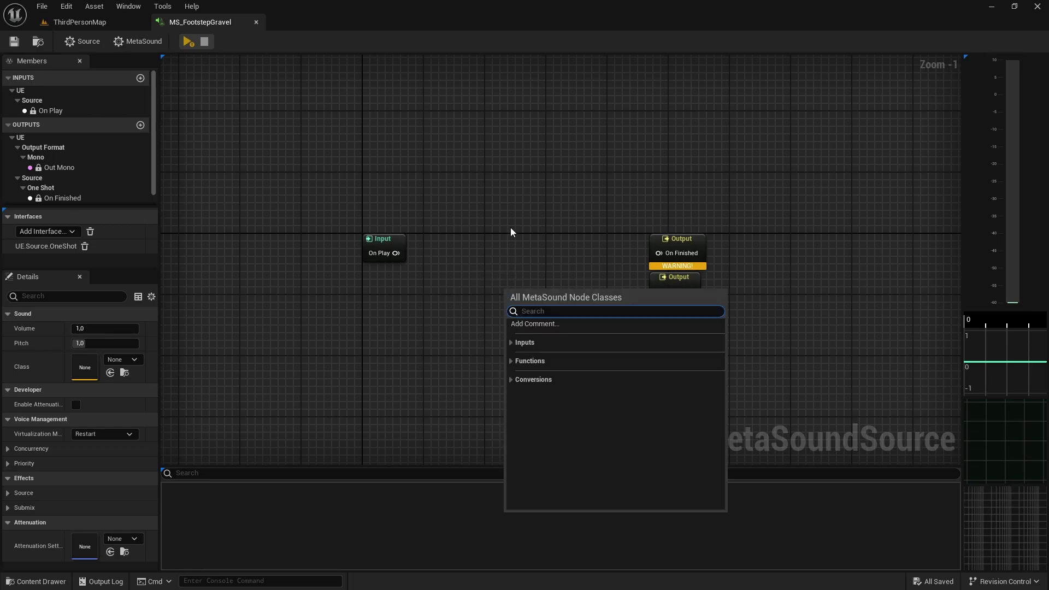
type("Wave player")
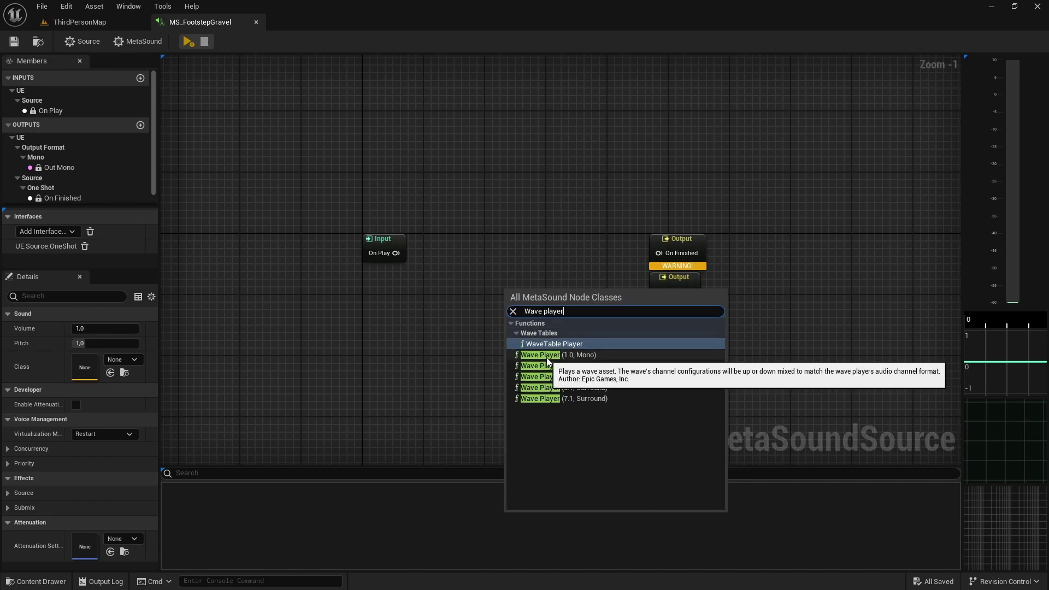
left_click(589, 355)
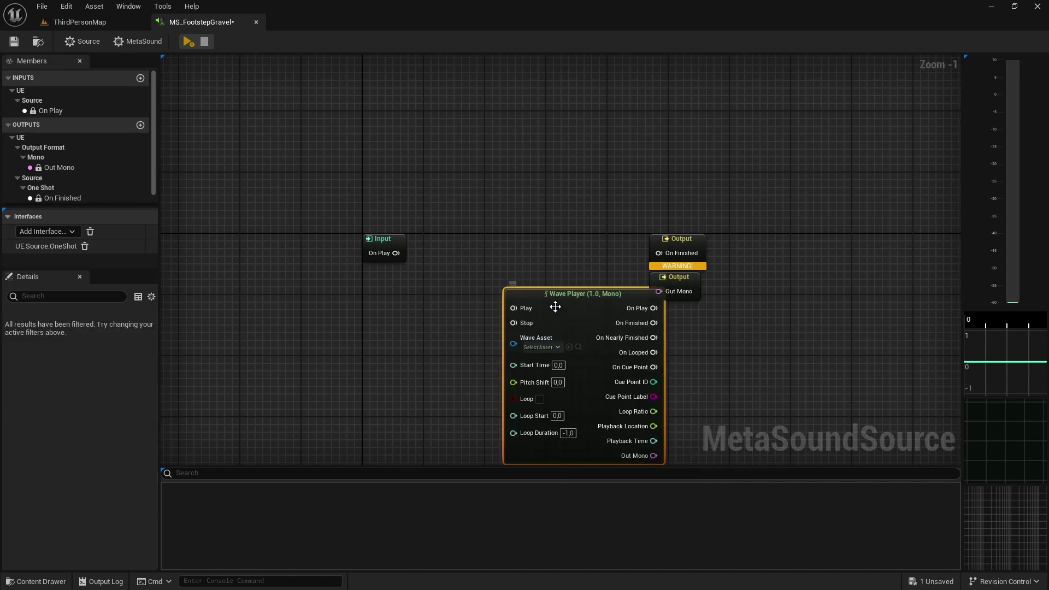
left_click_drag(556, 305, 513, 244)
scroll(513, 244, "up", 2)
right_click_drag(526, 194, 502, 147)
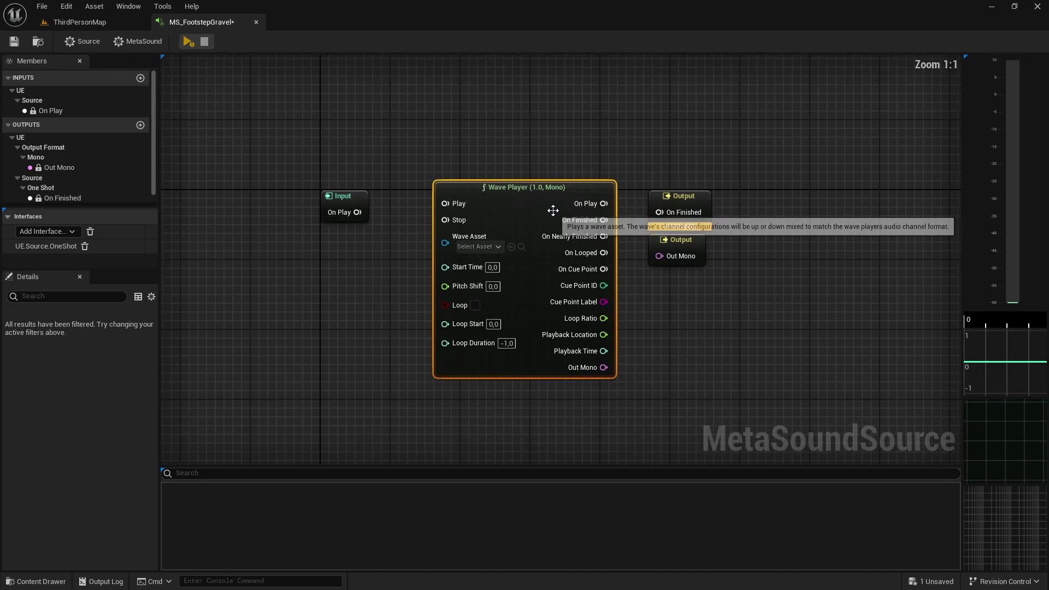
left_click(393, 192)
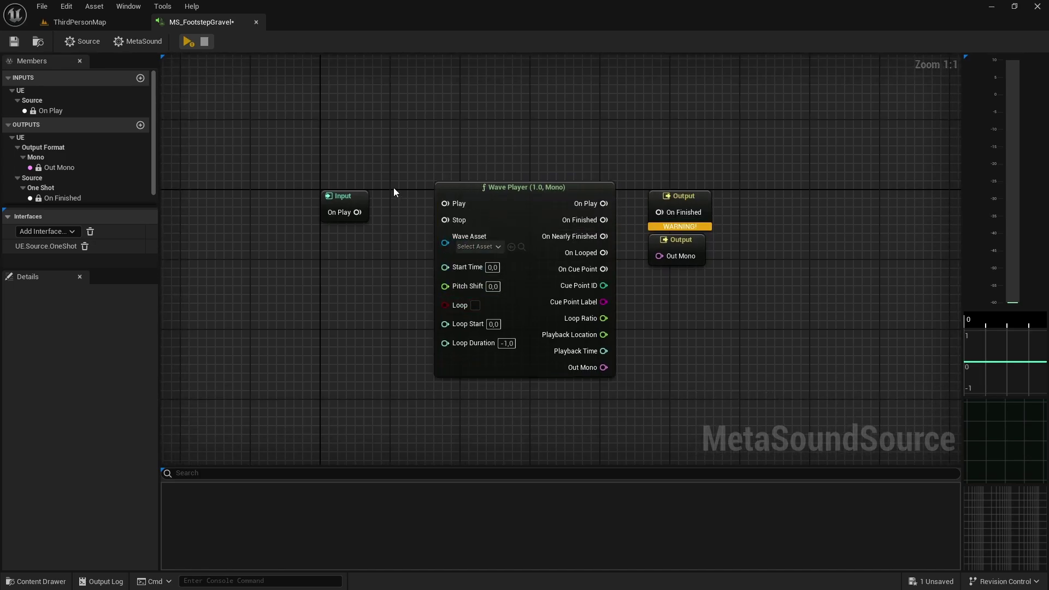
- Connect On Play to the Wave Player's Play, and its On Finished and Out Mono to the matching Output nodes
left_click_drag(345, 214, 477, 198)
left_click(509, 187)
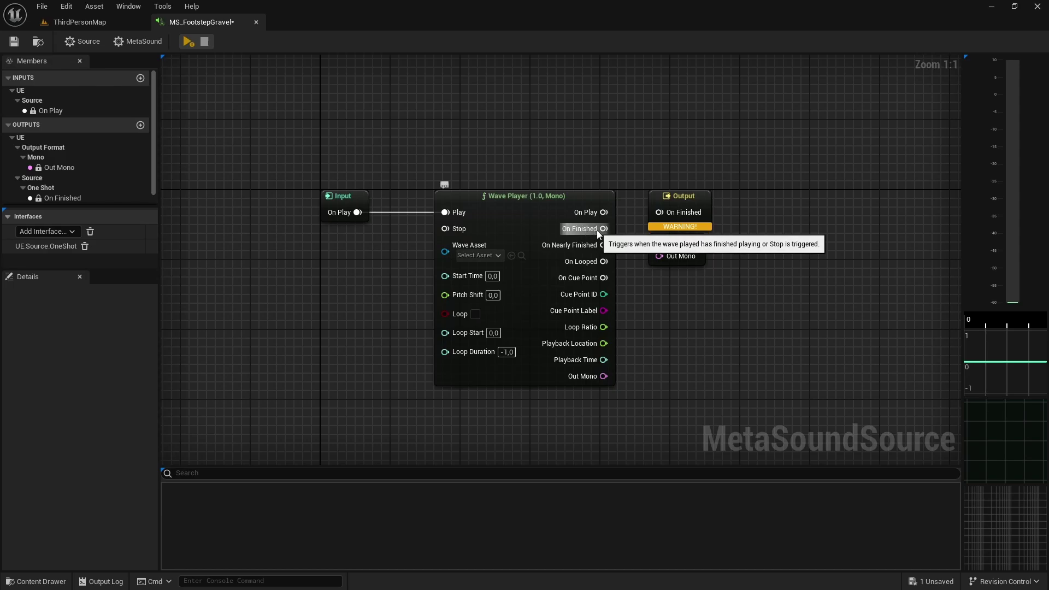
left_click_drag(604, 228, 683, 202)
left_click(670, 174)
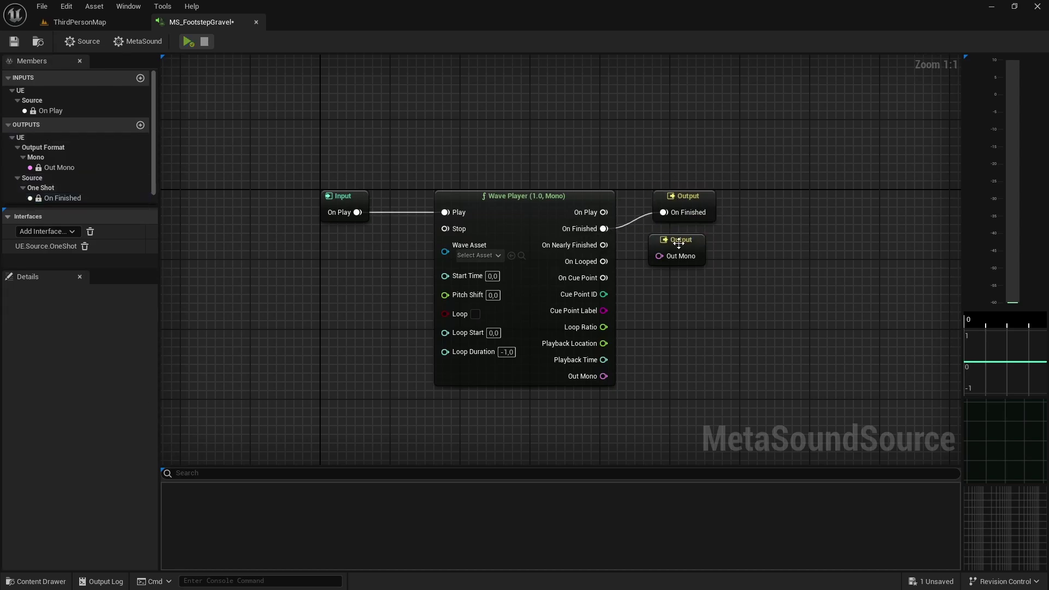
left_click_drag(601, 375, 664, 255)
left_click(681, 245)
left_click(647, 164)
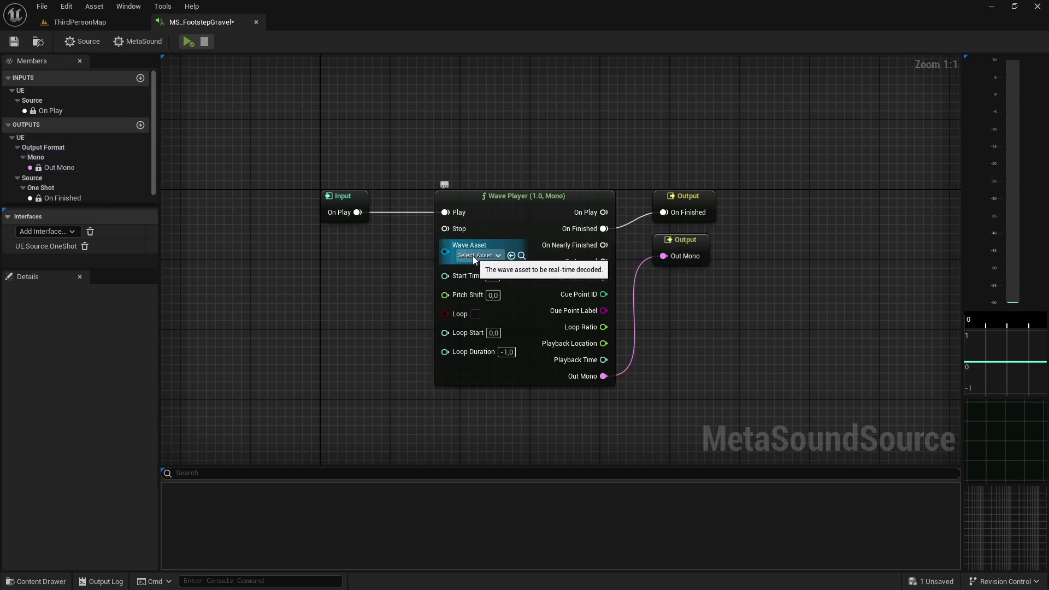
- Assign SingleWellingtonBootsRubberAdultsOnGravelStones12 as the Wave Player's wave asset and save the MetaSound
left_click(473, 256)
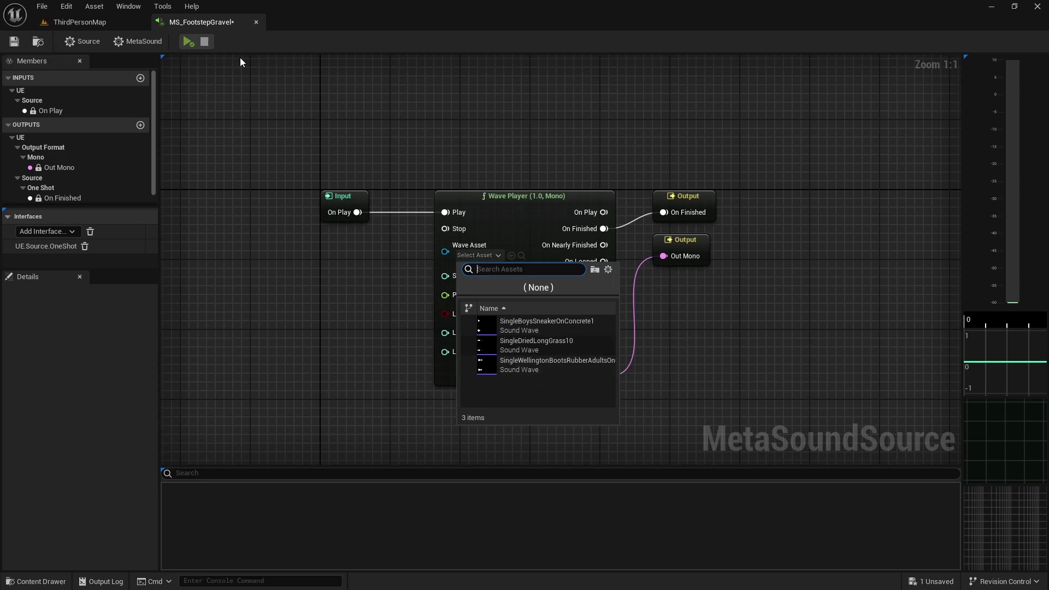
left_click(527, 371)
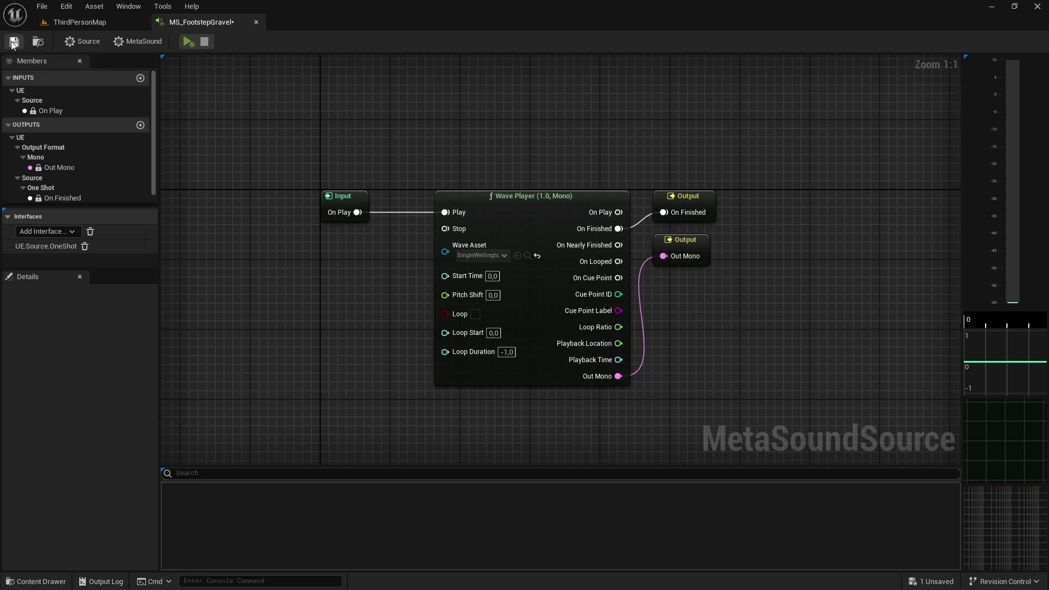
left_click(13, 43)
- Play the gravel footstep MetaSound several times to hear how it sounds
left_click(188, 41)
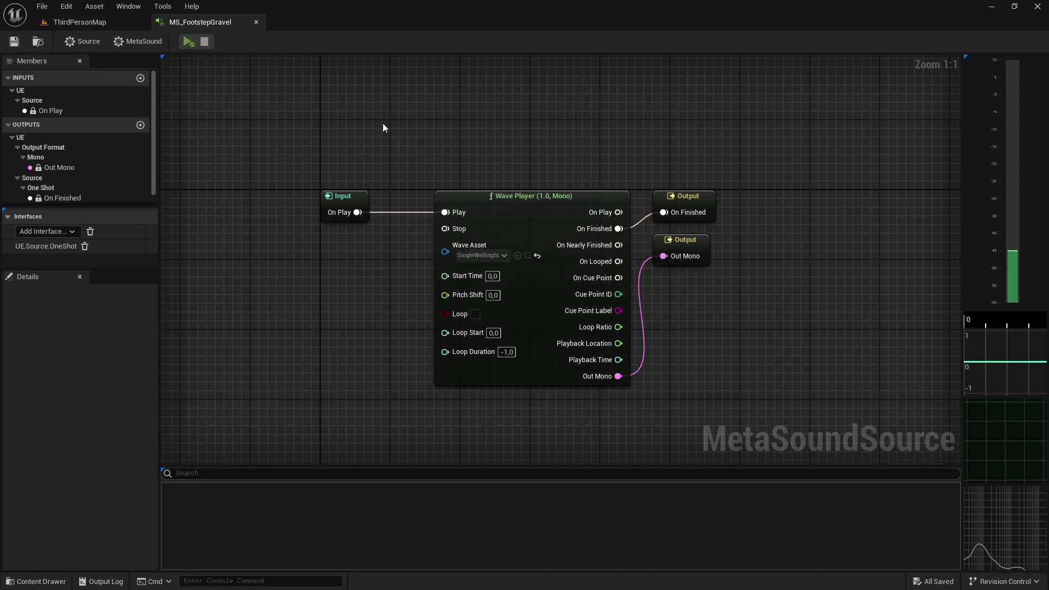
left_click(191, 46)
left_click(186, 41)
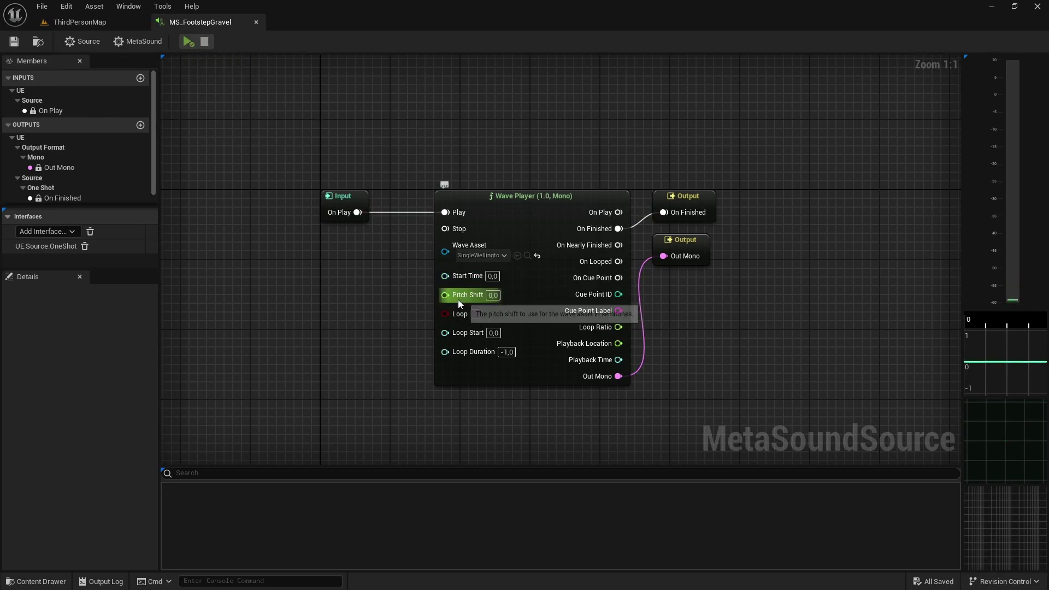
- Shift the Wave Player and Output nodes away from Input and feed Pitch Shift from a new Random (Float) node
left_click_drag(487, 132, 674, 352)
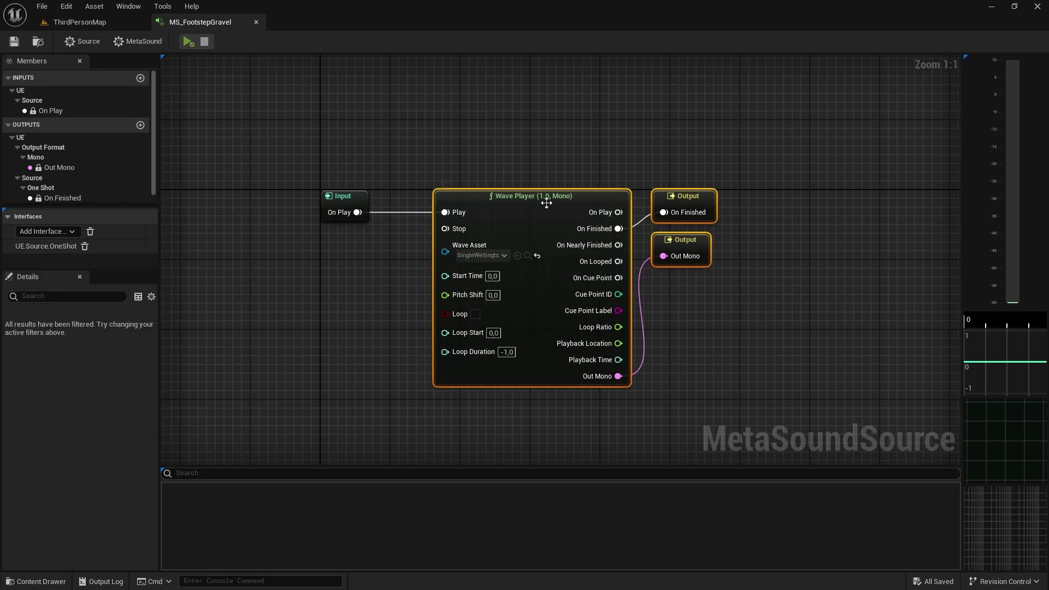
left_click_drag(547, 202, 634, 202)
left_click(514, 263)
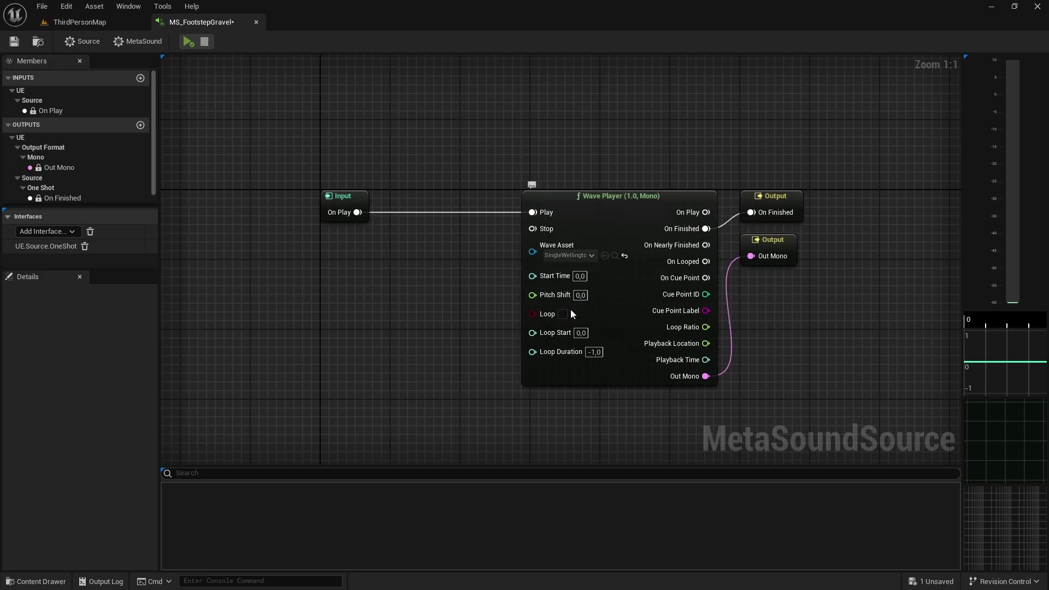
left_click_drag(532, 295, 421, 318)
type("Random")
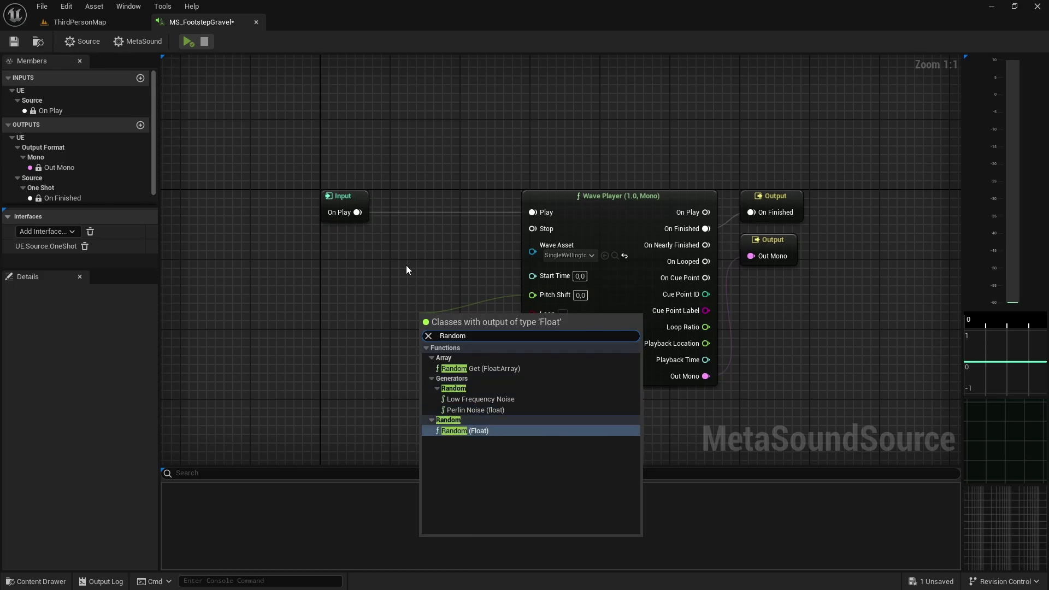
left_click(456, 432)
left_click_drag(467, 324, 430, 264)
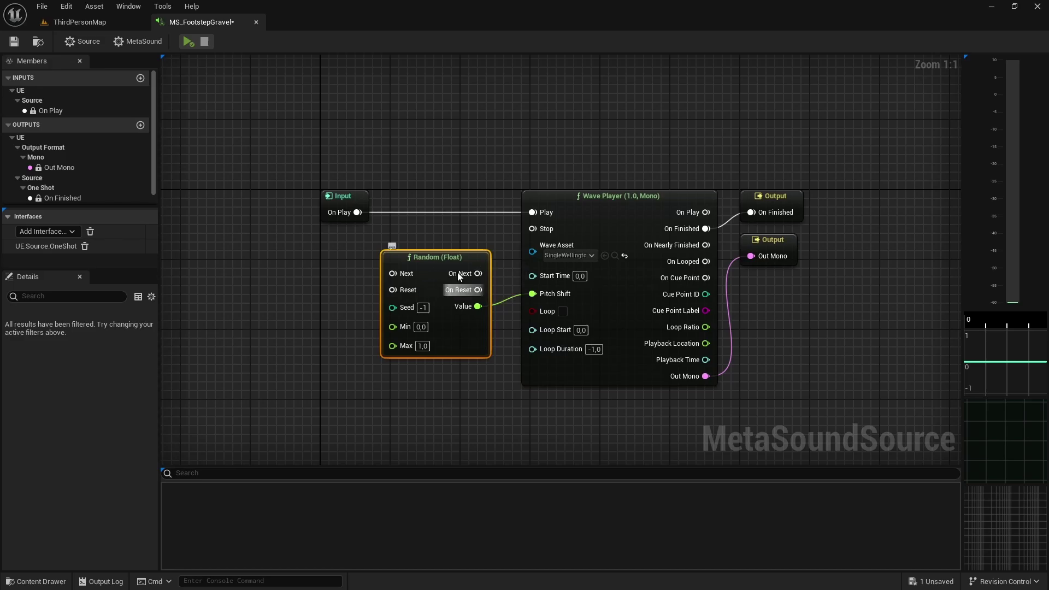
- Route the trigger from On Play through Random's Next and On Next into Play, spacing and aligning the nodes in a row
left_click_drag(484, 153, 789, 424)
left_click_drag(594, 217, 647, 217)
left_click(449, 117)
left_click_drag(465, 263, 442, 242)
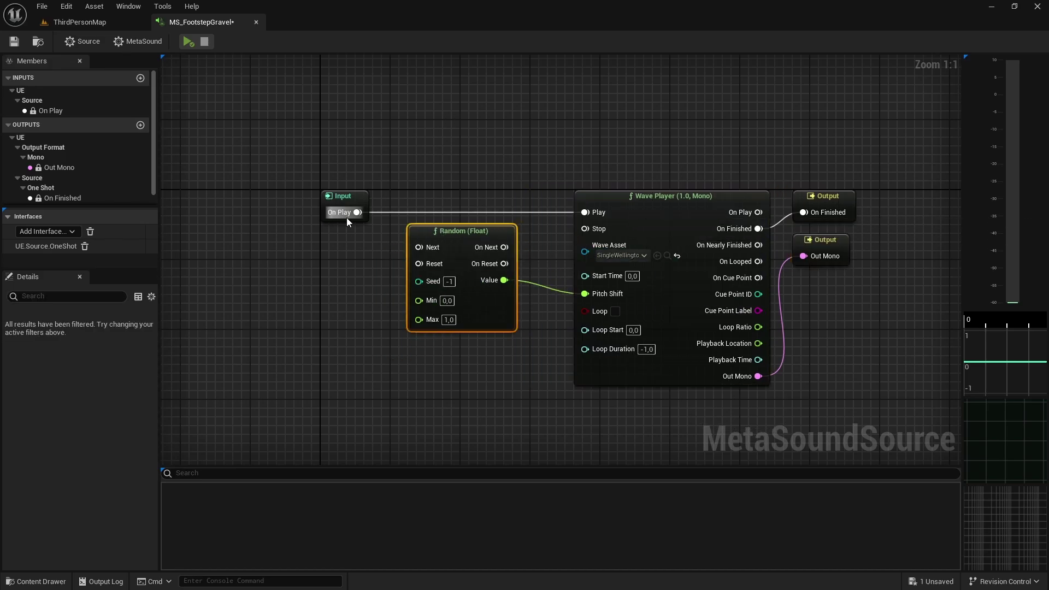
left_click_drag(357, 212, 414, 247)
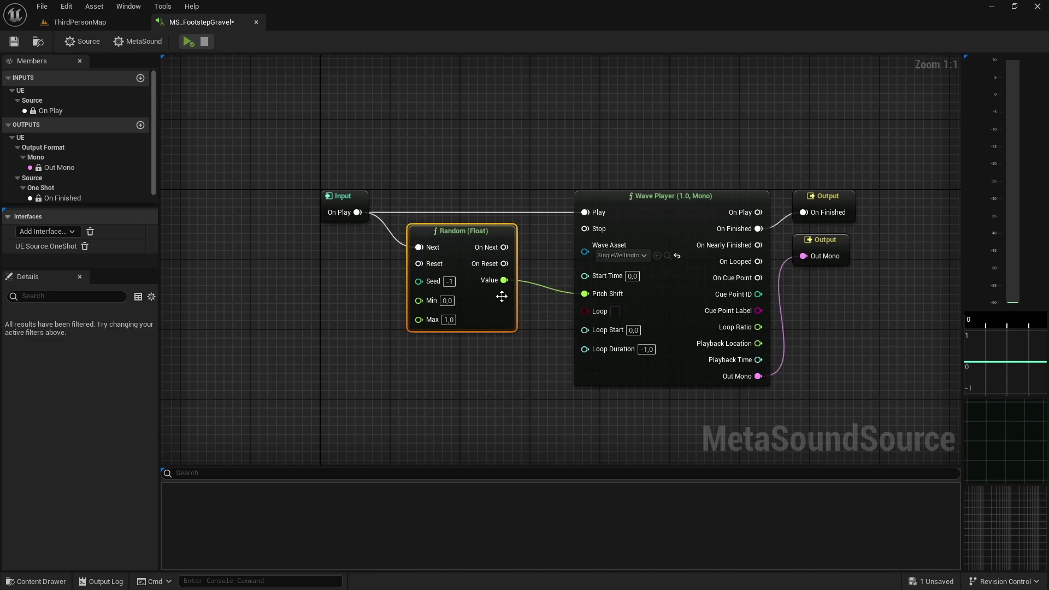
left_click_drag(502, 248, 584, 214)
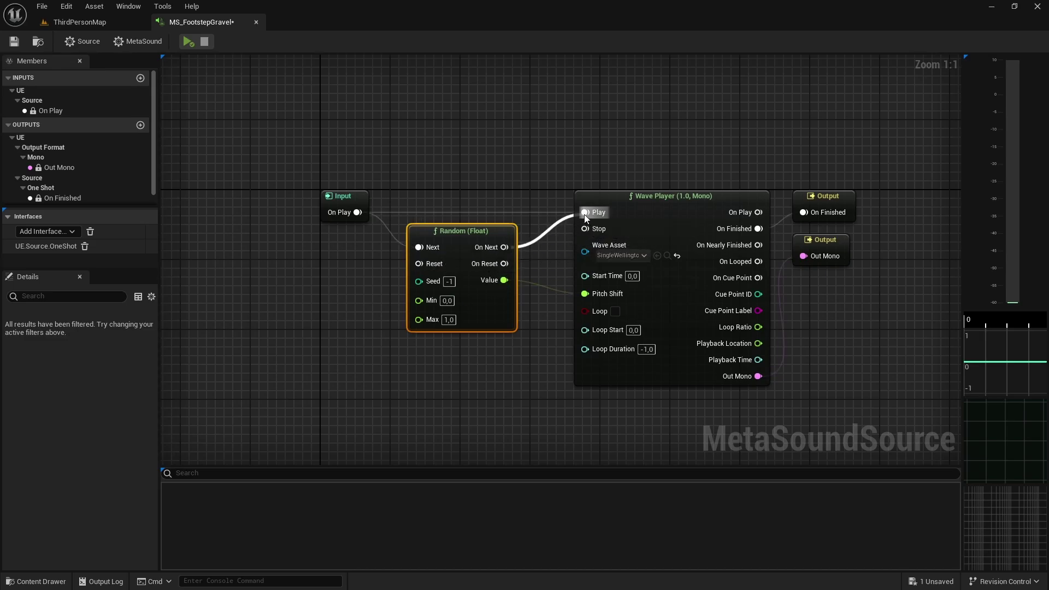
left_click_drag(437, 225, 438, 195)
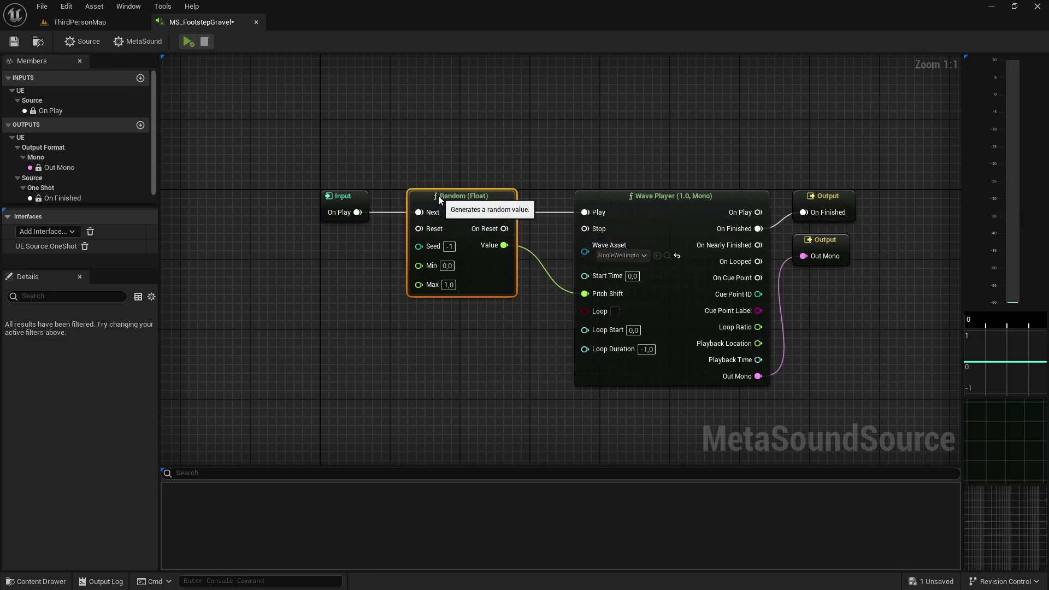
left_click(475, 350)
- Set the Random (Float) node's Min to -2 and Max to 2, and save the MetaSound
right_click_drag(474, 347, 461, 370)
scroll(442, 345, "up", 1)
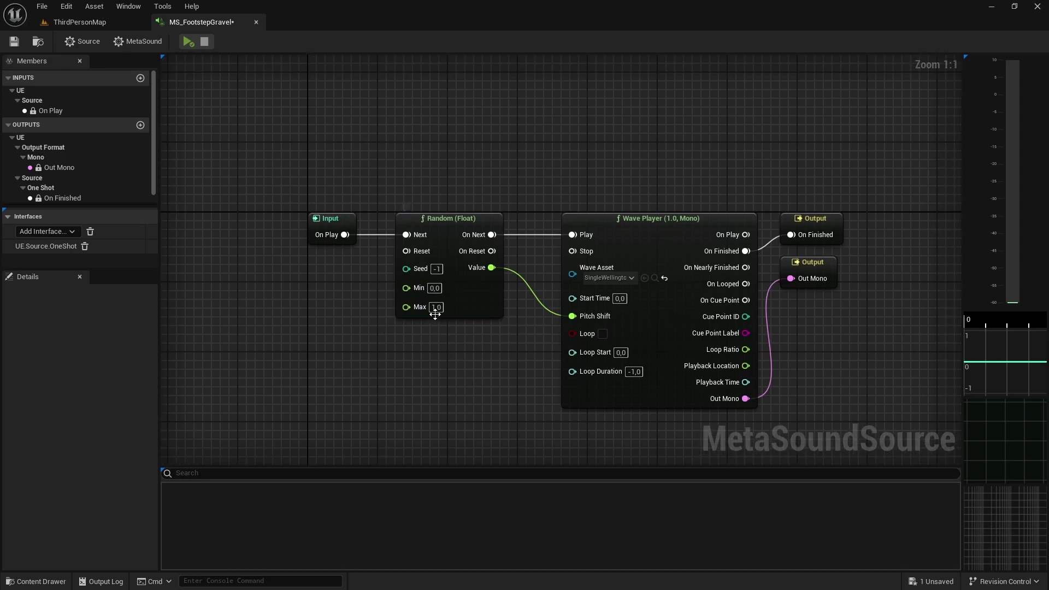
left_click(435, 287)
type("-2")
key("Return")
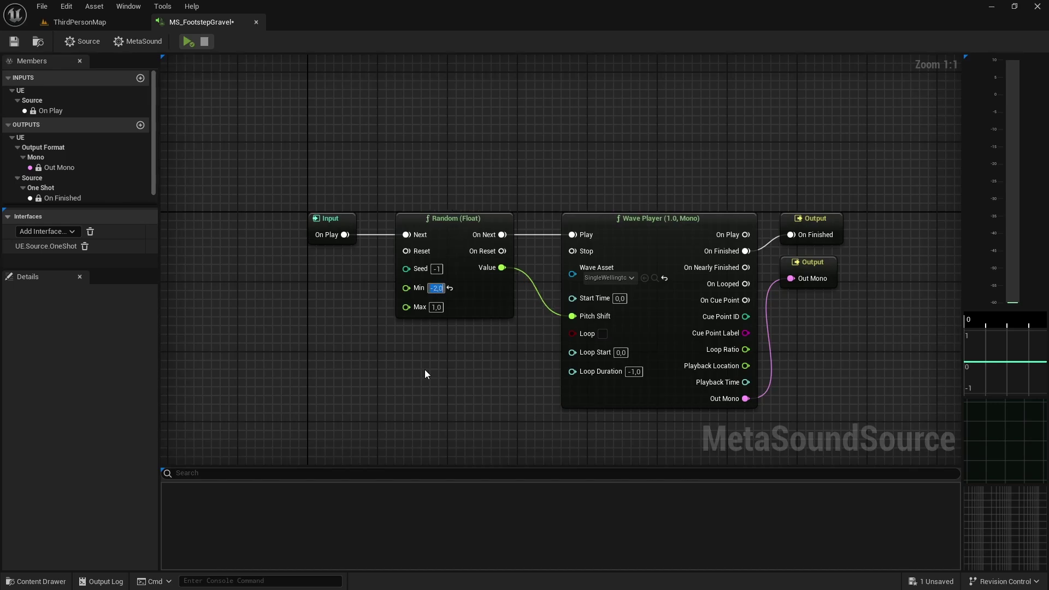
left_click(436, 307)
type("2")
key("Return")
left_click(14, 41)
- Play the MetaSound to hear the gravel footstep with the random pitch variation
right_click_drag(377, 111, 284, 96)
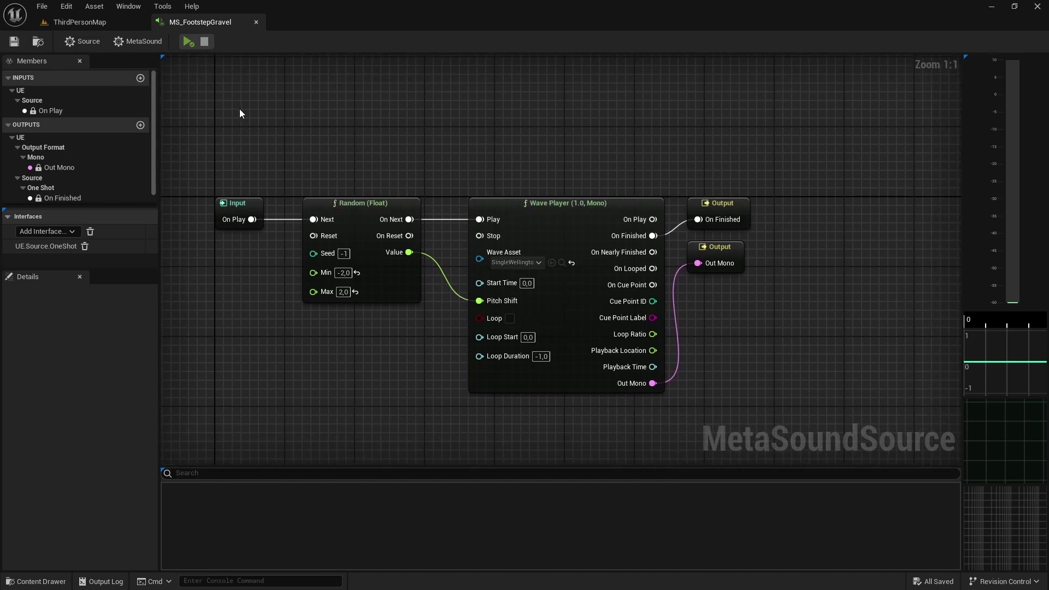
left_click(189, 42)
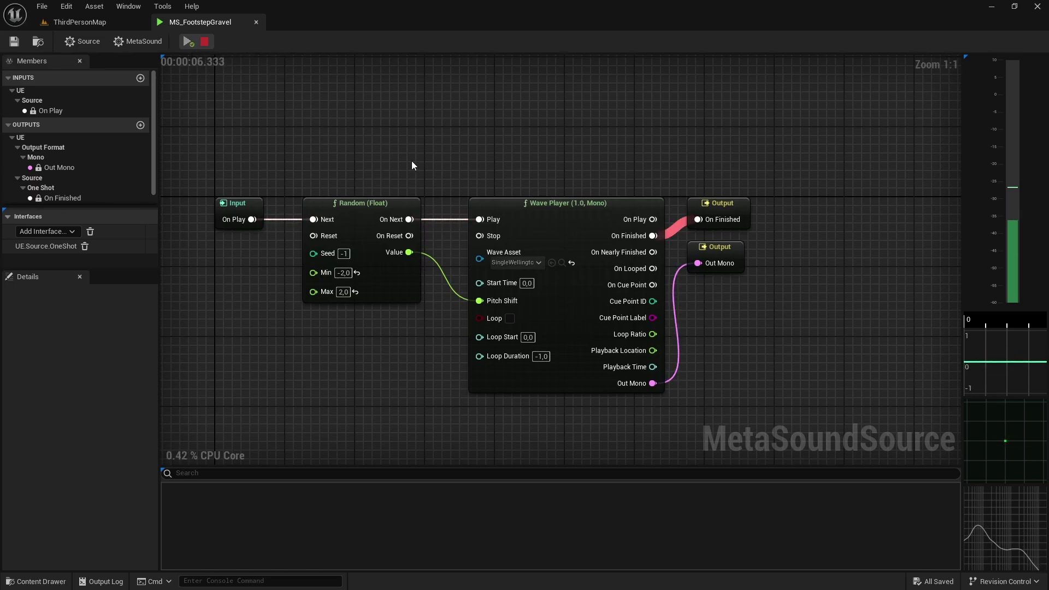
right_click_drag(473, 154, 500, 161)
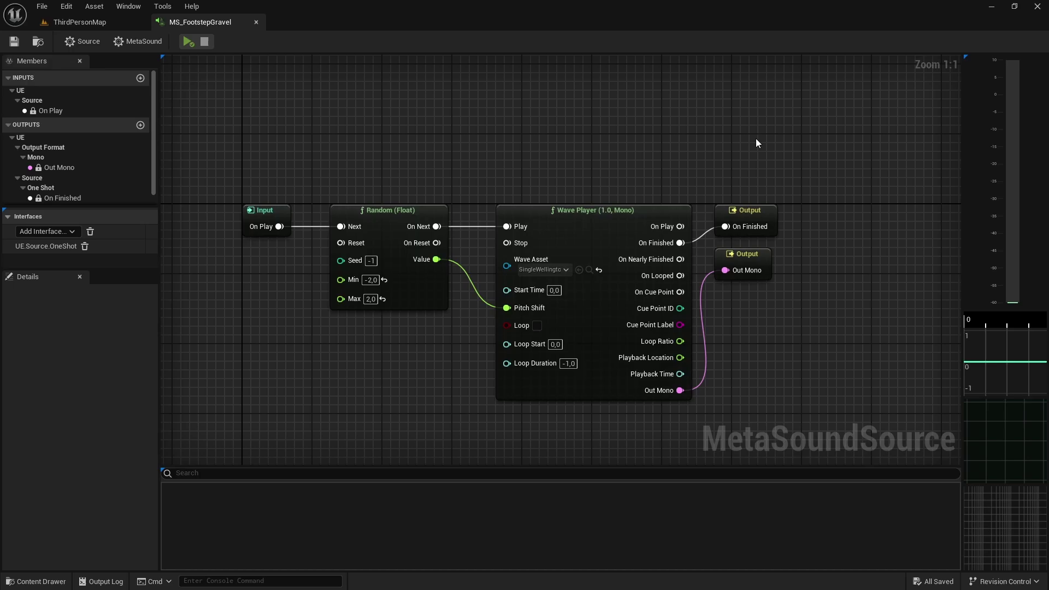
- Create a MetaSound Source named MS_FootstepGrass in the Sounds/Footsteps/Grass folder
left_click(99, 23)
key("ctrl+space")
left_click(306, 352)
double_click(358, 412)
right_click(380, 463)
mouse_move(409, 261)
left_click(562, 409)
type("MS_FootstepGrass")
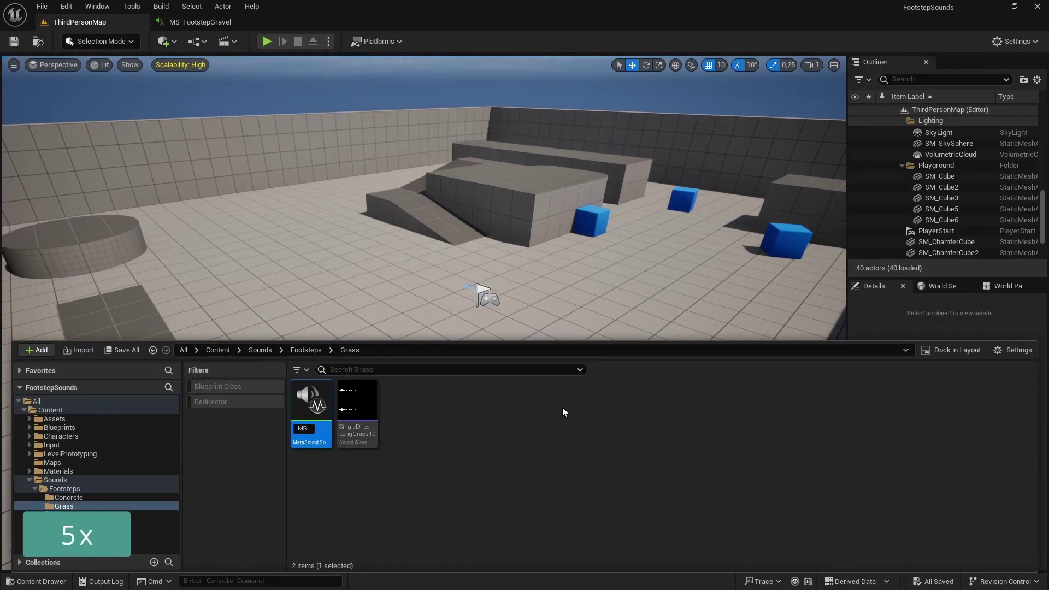
key("Return")
- Open MS_FootstepGrass, move the Output nodes away from Input, and add a Wave Player (1.0, Mono) node between them
double_click(311, 401)
left_click_drag(455, 152, 700, 316)
left_click_drag(680, 267, 876, 267)
right_click(542, 273)
type("Wave player")
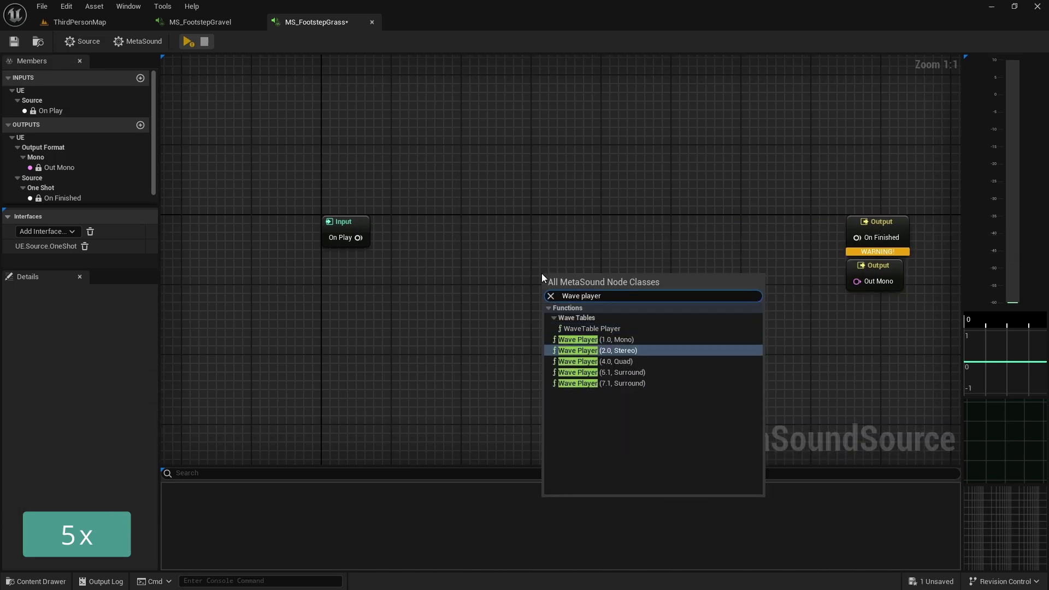
left_click(601, 340)
- Connect the grass Wave Player's On Finished and Out Mono to the Output nodes, straightening and spacing the nodes
left_click_drag(628, 279, 634, 221)
right_click_drag(629, 186, 477, 178)
left_click_drag(565, 246, 704, 230)
left_click_drag(565, 393, 704, 273)
left_click_drag(483, 215, 554, 197)
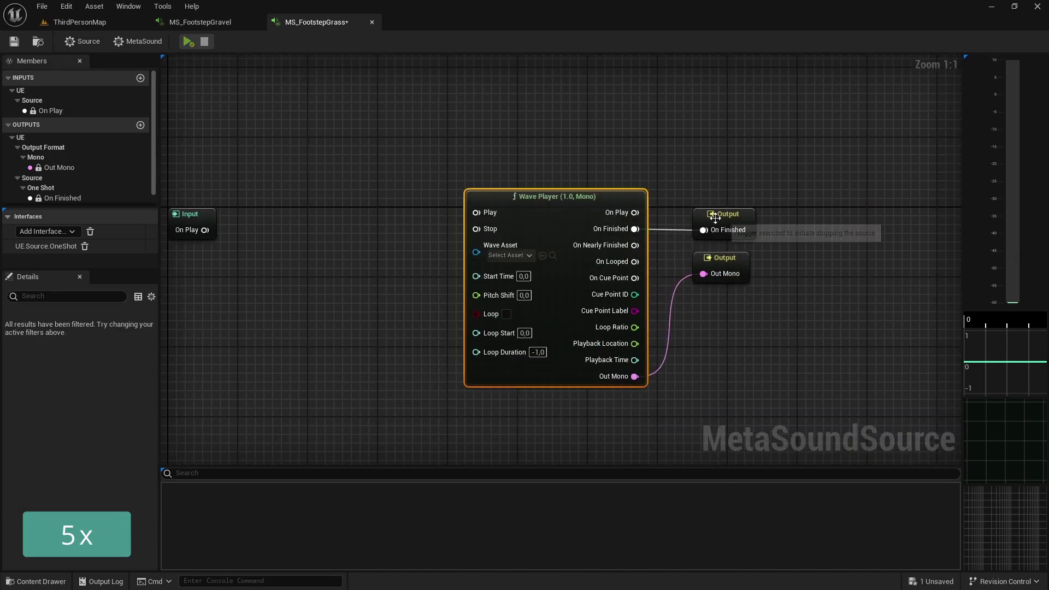
key("q")
right_click_drag(498, 163, 650, 156)
- Feed Pitch Shift from a new Random (Float) node and route On Play through its Next and On Next into Play
type("Random")
left_click_drag(628, 287, 470, 207)
key("Return")
left_click_drag(357, 223, 453, 222)
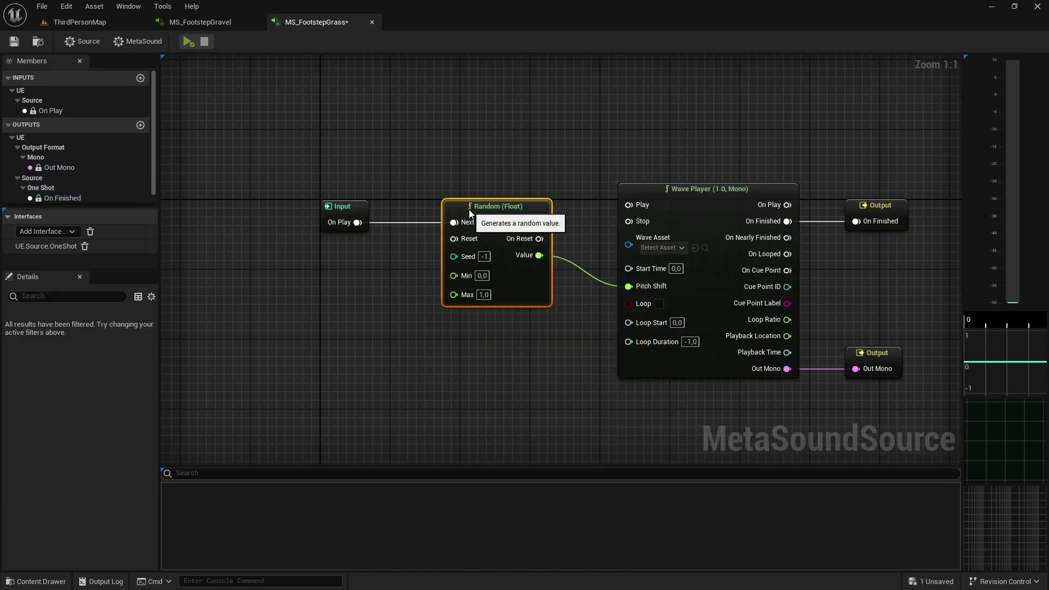
left_click_drag(550, 222, 629, 205)
- Set the Random (Float) node's Min to -2 and Max to 2 in the grass MetaSound
left_click(482, 275)
type("-2")
left_click(483, 295)
type("2")
key("Return")
- Assign SingleDriedLongGrass10 as the Wave Player's Wave Asset, and save and play the grass MetaSound
left_click(661, 247)
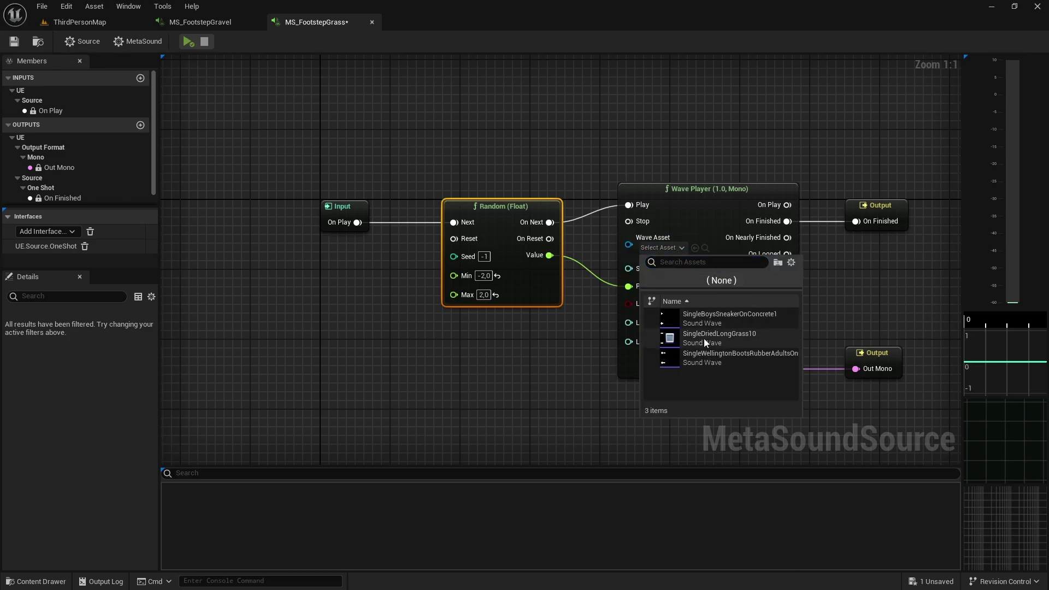
left_click(721, 336)
key("ctrl+s")
left_click(188, 42)
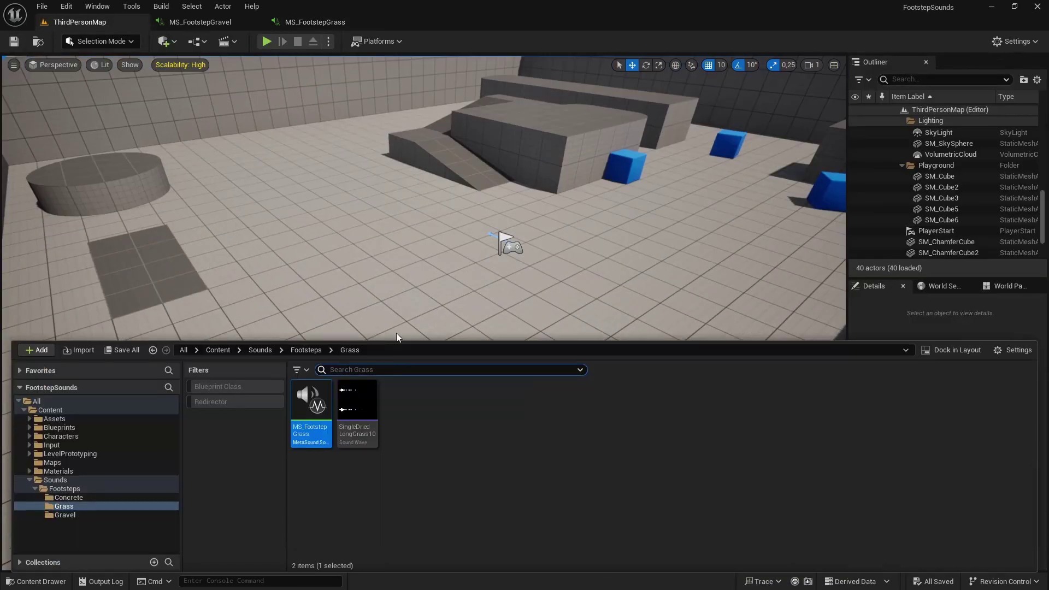
- Create a MetaSound Source named MS_Concrete in the Sounds/Footsteps/Concrete folder and open it
right_click(426, 405)
key("Escape")
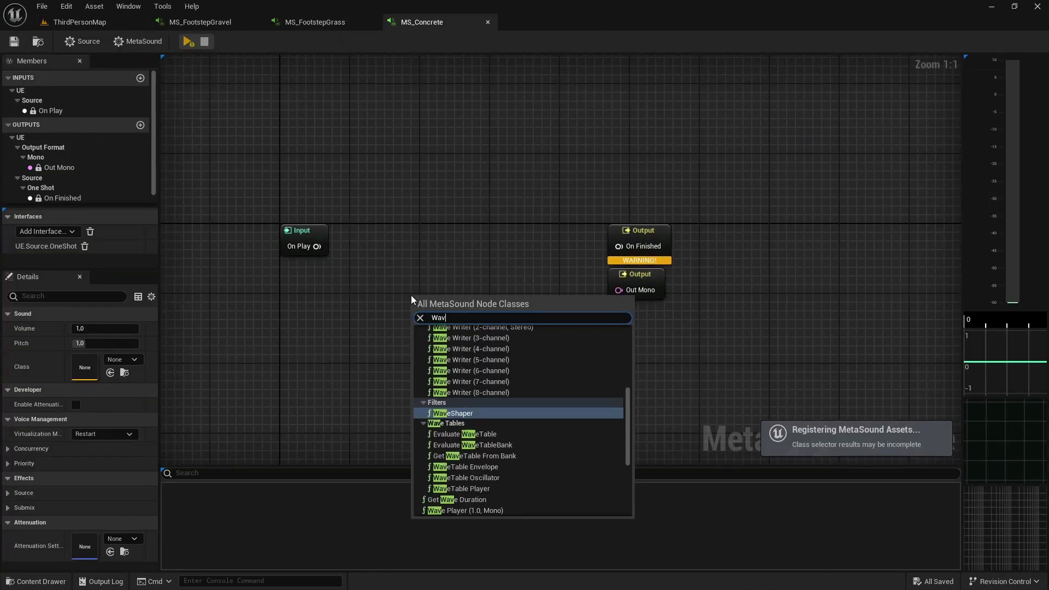
left_click(456, 412)
- Place a Wave Player (1.0, Mono) node in MS_Concrete and connect its On Finished and Out Mono to the Output nodes
left_click_drag(492, 363, 491, 230)
left_click_drag(572, 263, 619, 247)
left_click_drag(492, 230, 501, 195)
left_click_drag(581, 376, 618, 290)
- Shift the Wave Player and Output nodes away from Input and straighten the connections to the outputs
left_click_drag(649, 232, 814, 232)
left_click_drag(838, 191, 757, 258)
key("q")
key("ctrl+z")
left_click_drag(625, 202, 651, 220)
left_click(306, 235, "shift")
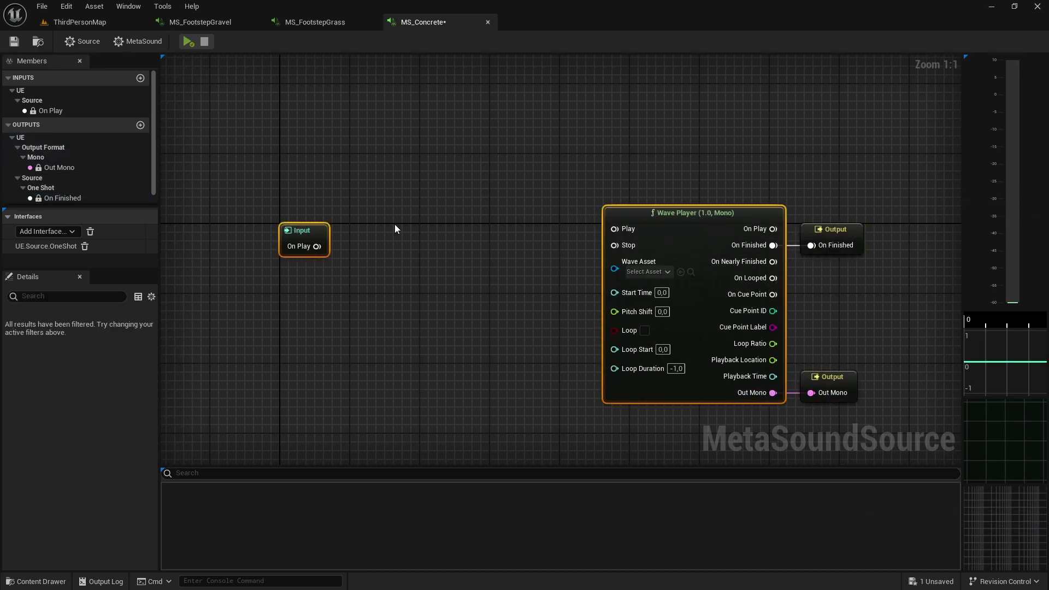
left_click(395, 227)
- Add a Random (Float) node to MS_Concrete feeding Pitch Shift, and route On Play through it into the Wave Player's Play
left_click_drag(615, 311, 440, 266)
type("random")
key("Return")
left_click_drag(317, 246, 421, 228)
left_click_drag(500, 246, 614, 230)
- Set the Random (Float) node's Min to -2 and Max to 2, and assign SingleBoysSneakerOnConcrete1 as the Wave Asset
left_click(433, 299)
type("-2")
key("Return")
left_click(434, 319)
left_click(715, 342)
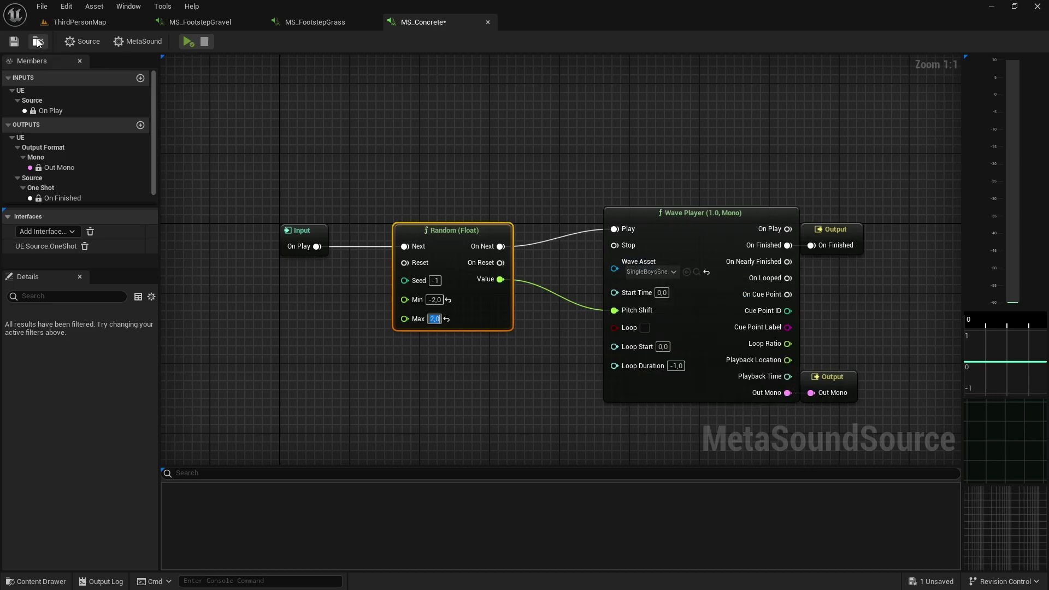
- Save MS_Concrete and play the concrete and grass MetaSounds to hear their footsteps
left_click(188, 41)
left_click(14, 42)
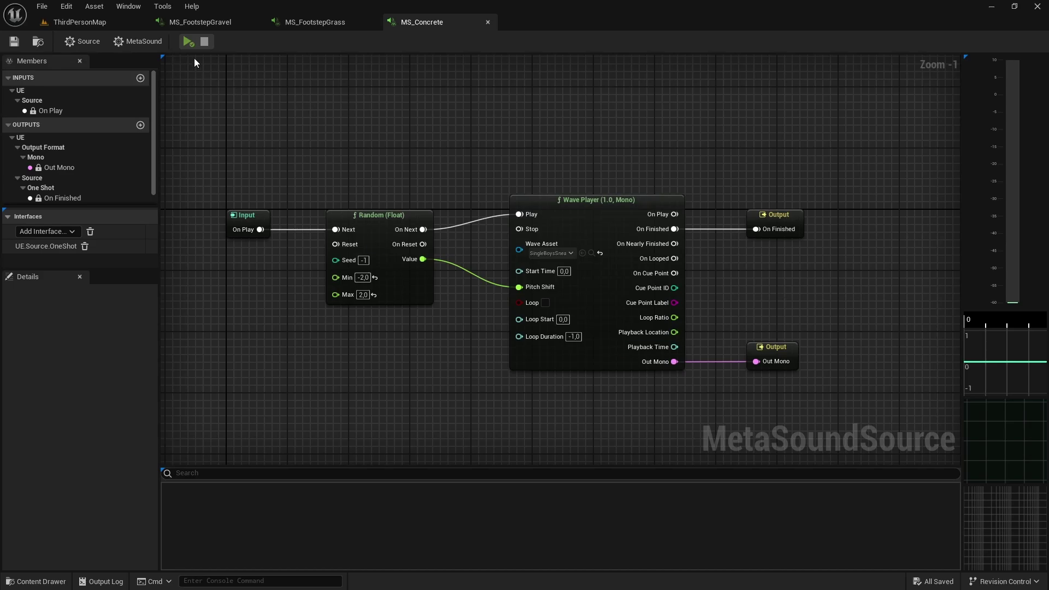
left_click(188, 41)
left_click(317, 22)
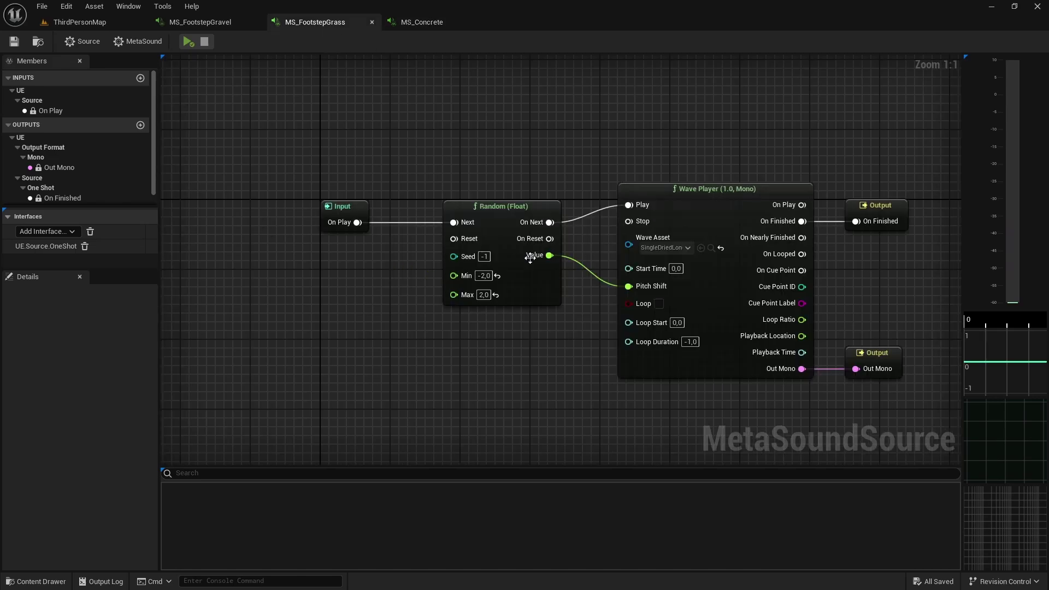
left_click(187, 43)
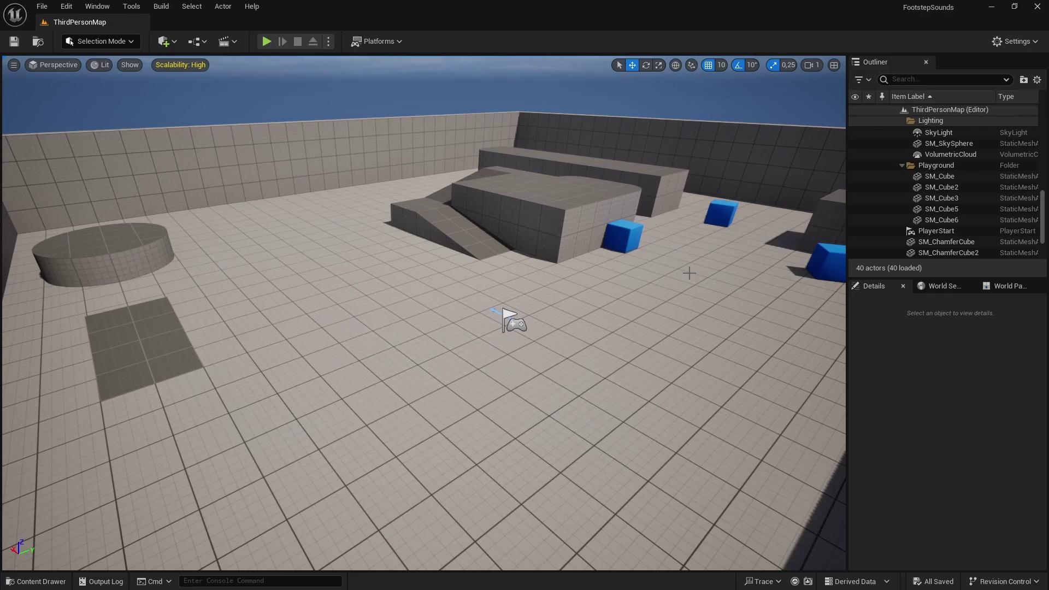
- Open the Project Settings and search for "Physical sur" to reach the physical surface types
left_click(66, 6)
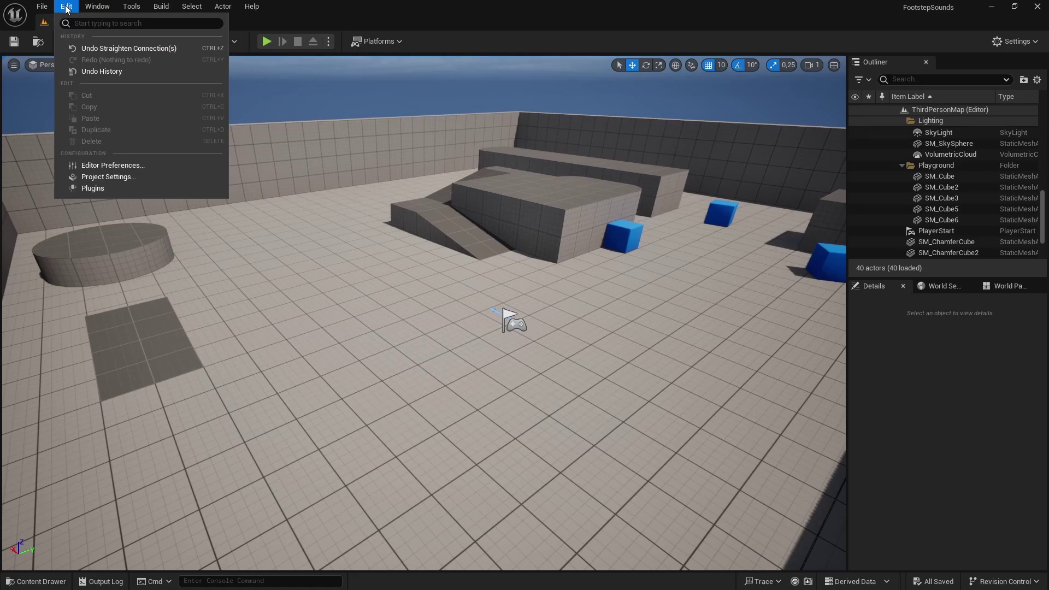
left_click(102, 177)
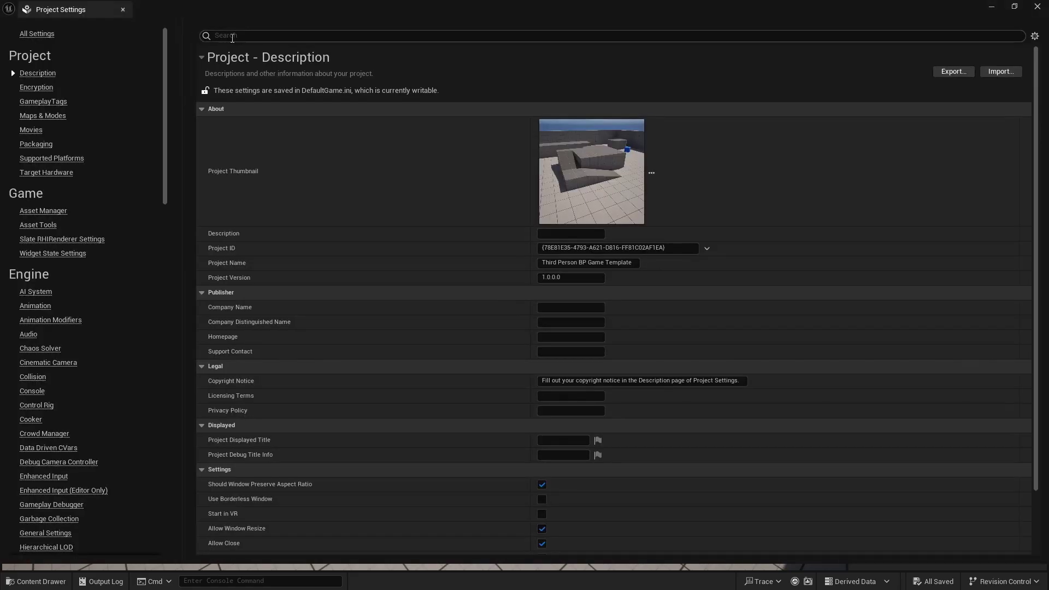
left_click(232, 36)
type("Phuscal")
key("BackSpace")
key("BackSpace")
key("BackSpace")
key("BackSpace")
key("BackSpace")
key("BackSpace")
key("BackSpace")
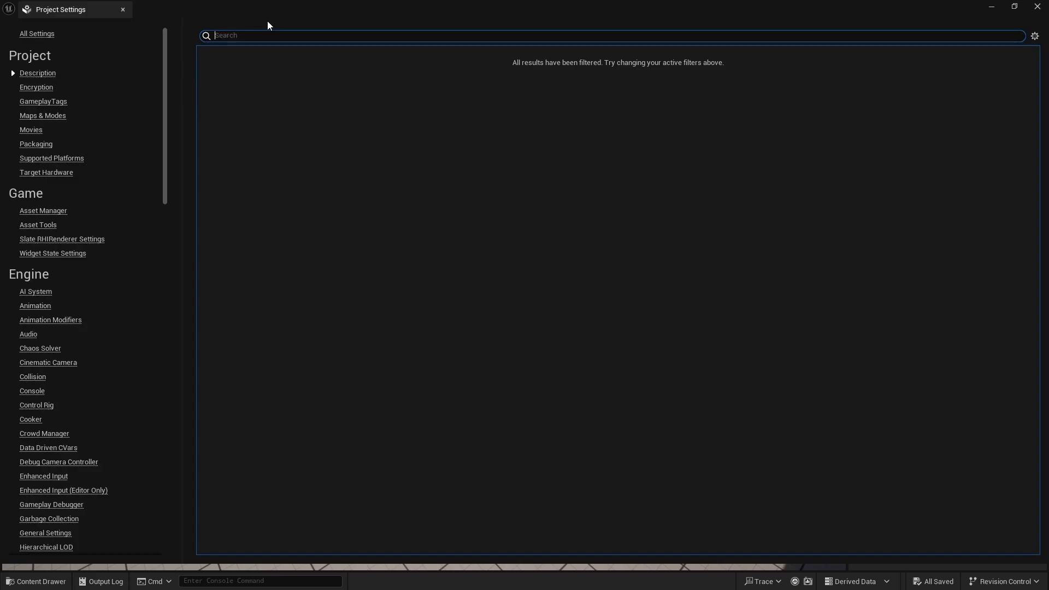
type("Physical sur")
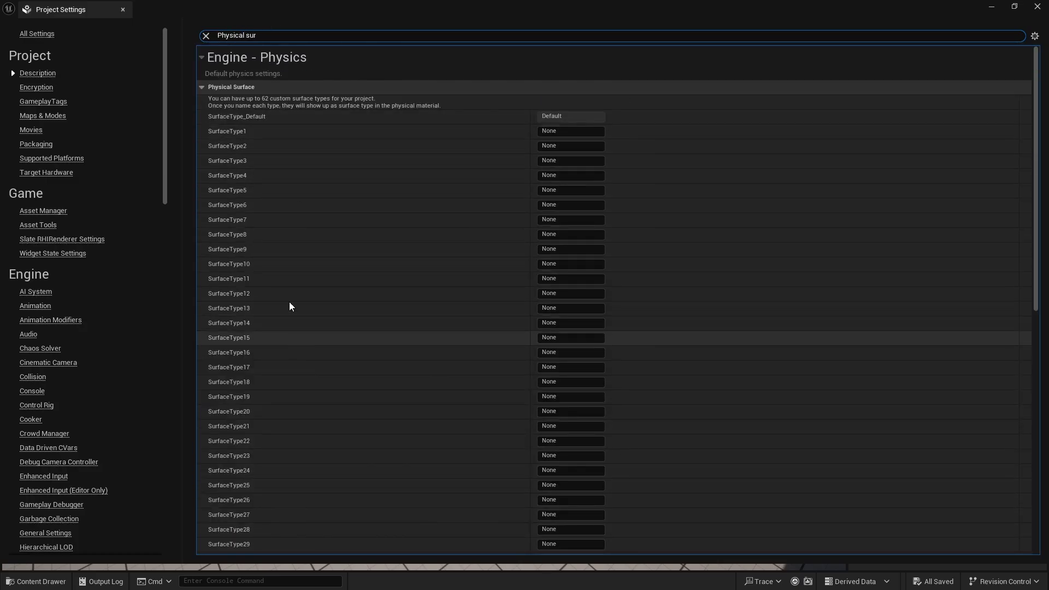
- Look through the list of physical surface types and name SurfaceType1 Grass
scroll(299, 306, "down", 3)
scroll(299, 305, "up", 3)
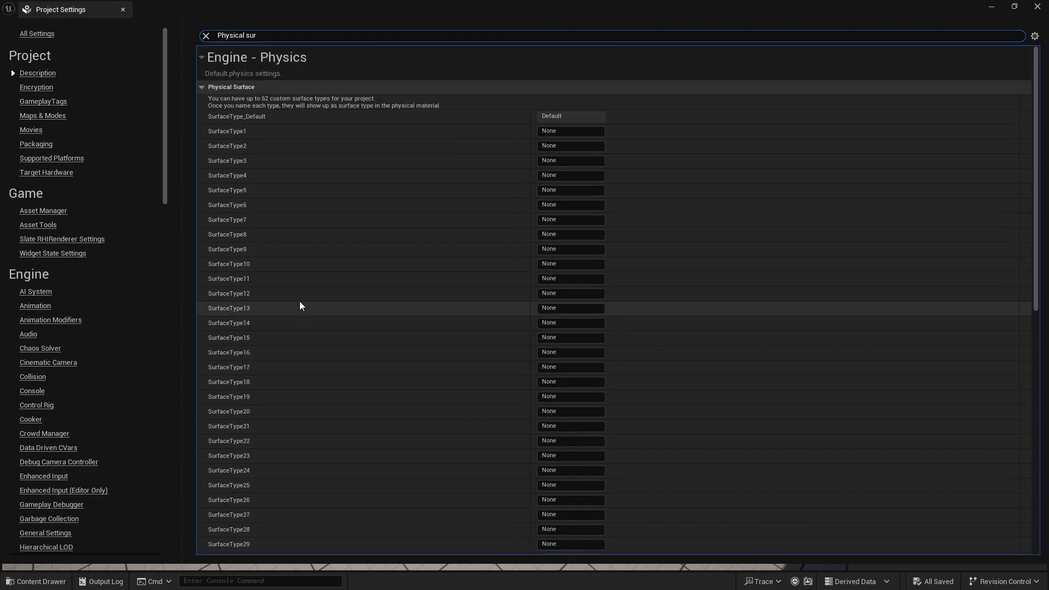
scroll(252, 230, "down", 10)
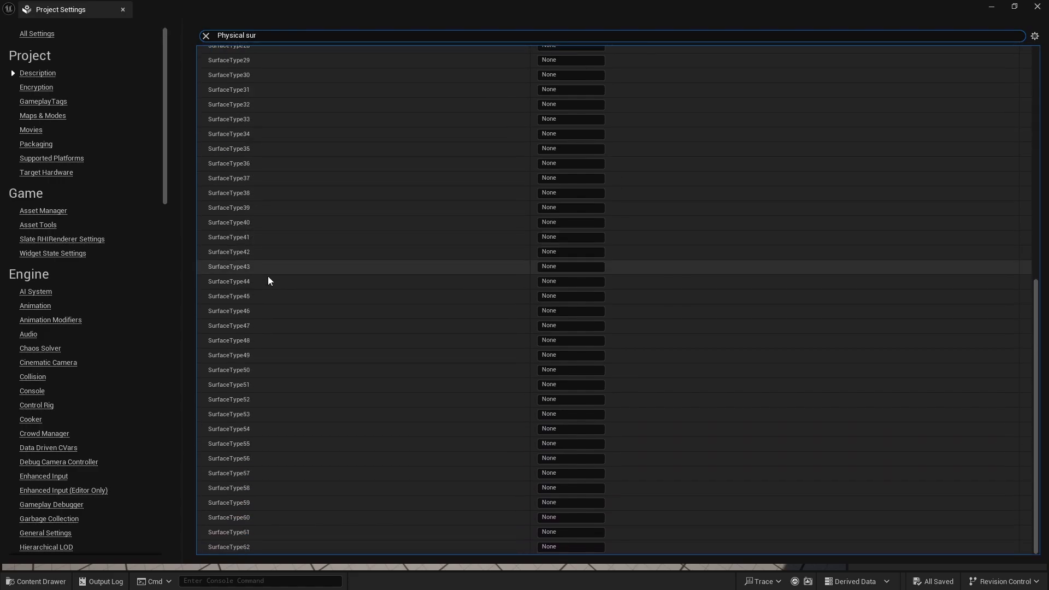
scroll(321, 476, "up", 8)
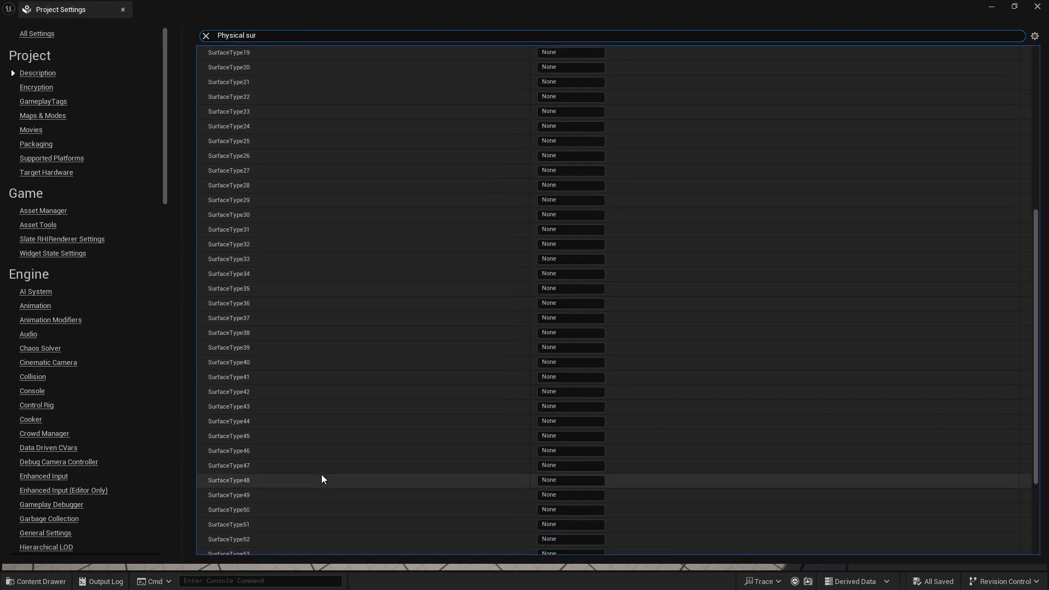
scroll(321, 474, "up", 3)
left_click(557, 131)
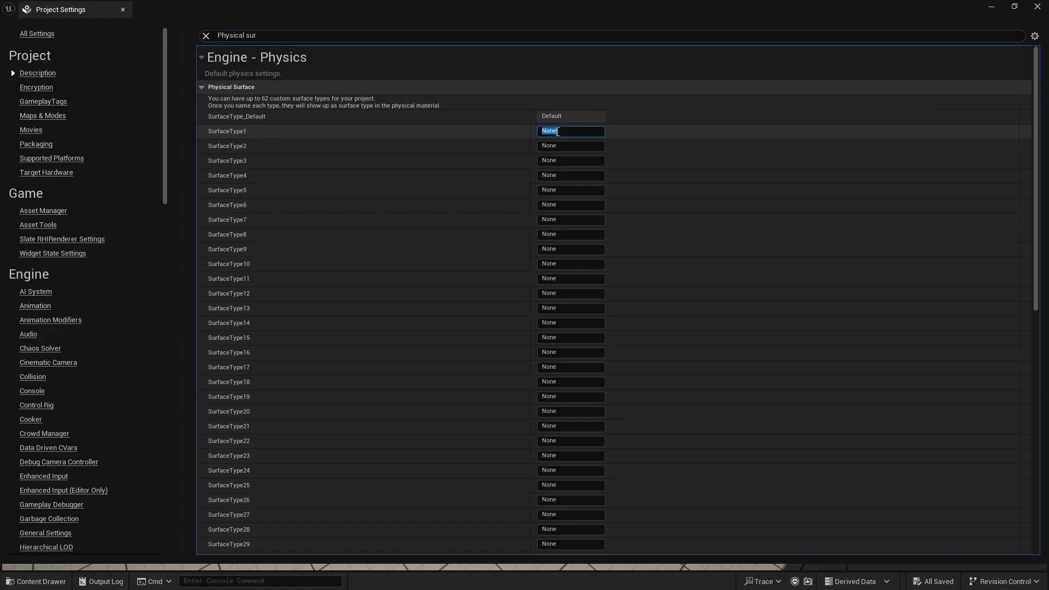
type("Grass")
key("Return")
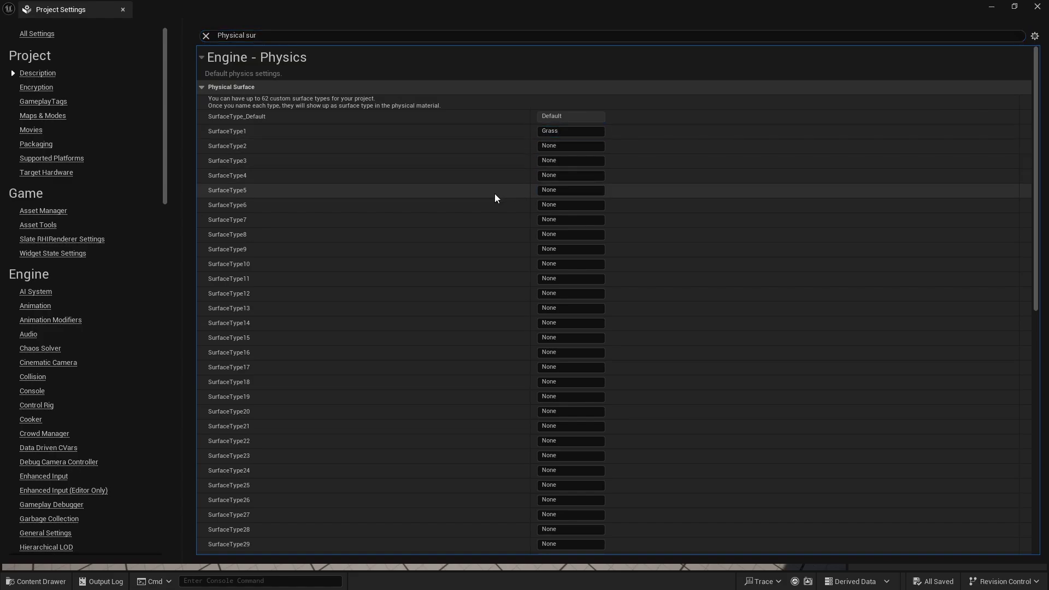
- Name SurfaceType2 Gravel and SurfaceType3 Concrete, and close the Project Settings
left_click(546, 146)
type("Gravel")
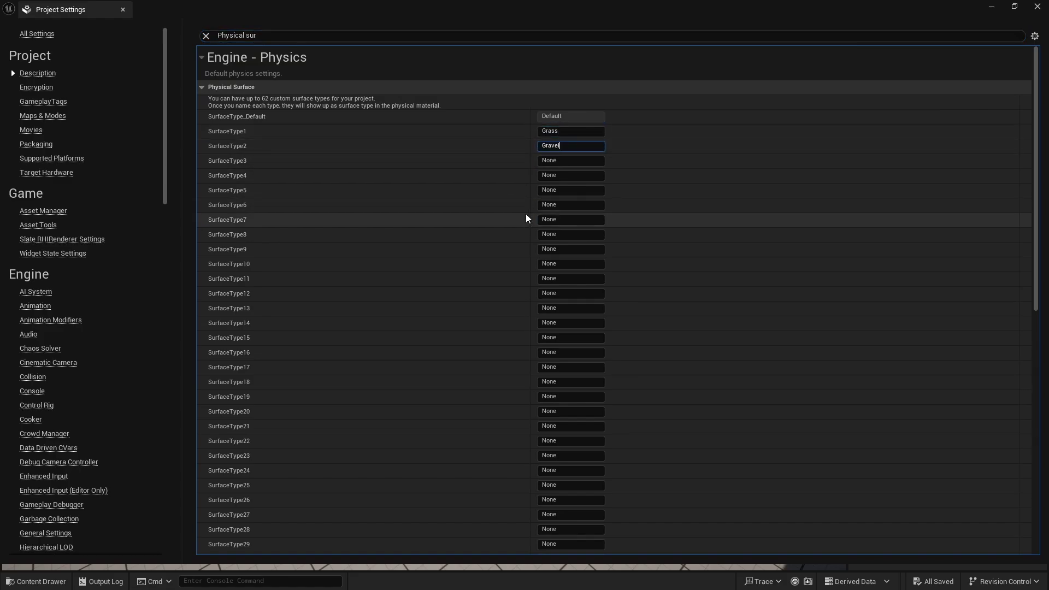
key("Return")
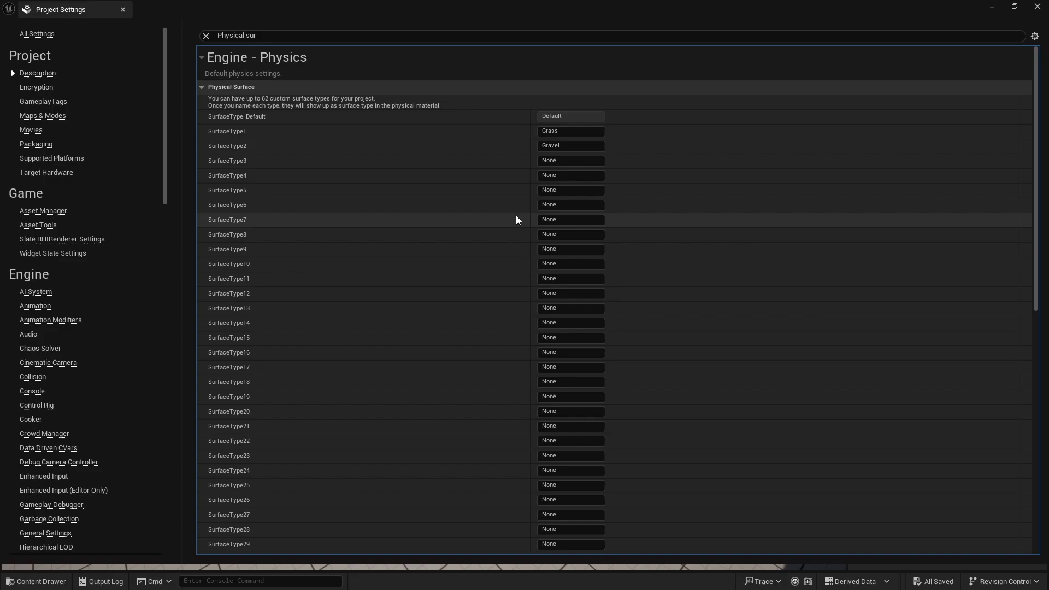
left_click(560, 160)
type("Concrete")
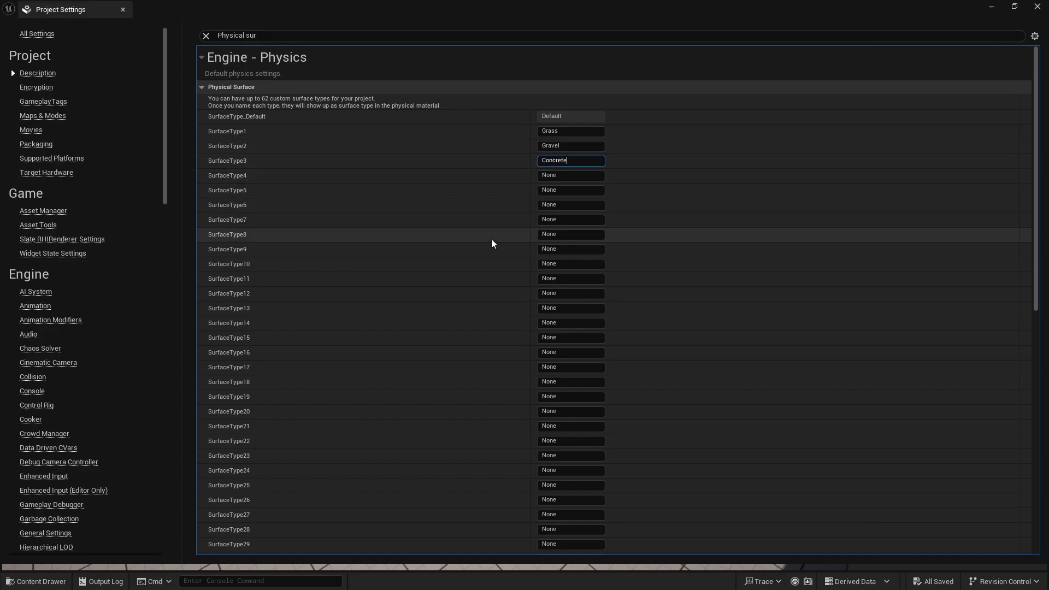
key("Return")
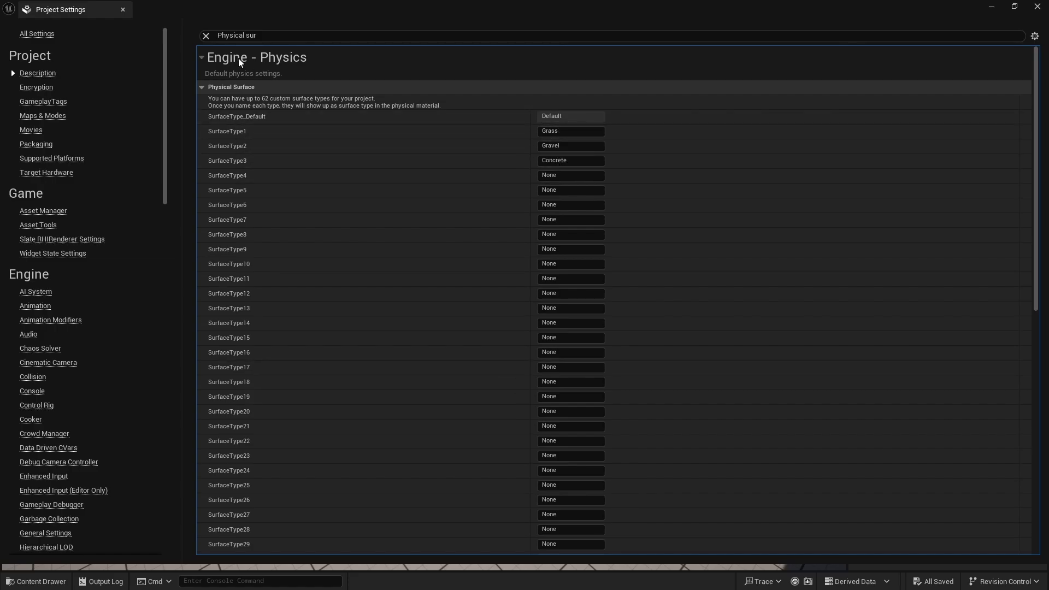
left_click(206, 36)
left_click(1037, 6)
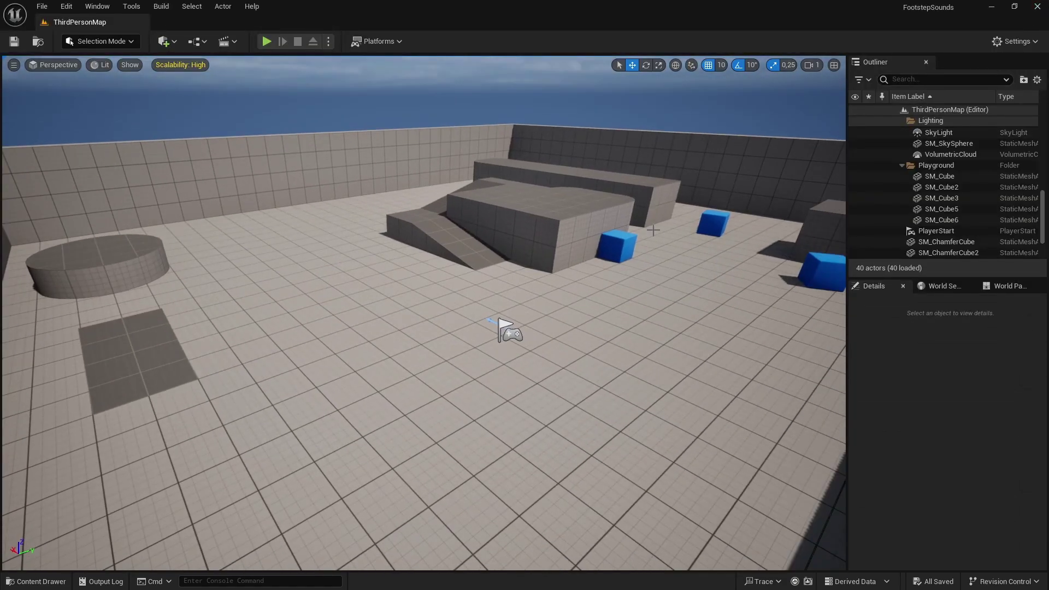
- Create a Physical Material of class PhysicalMaterial named PS_Grass in the PhysicalMaterials folder
key("ctrl+space")
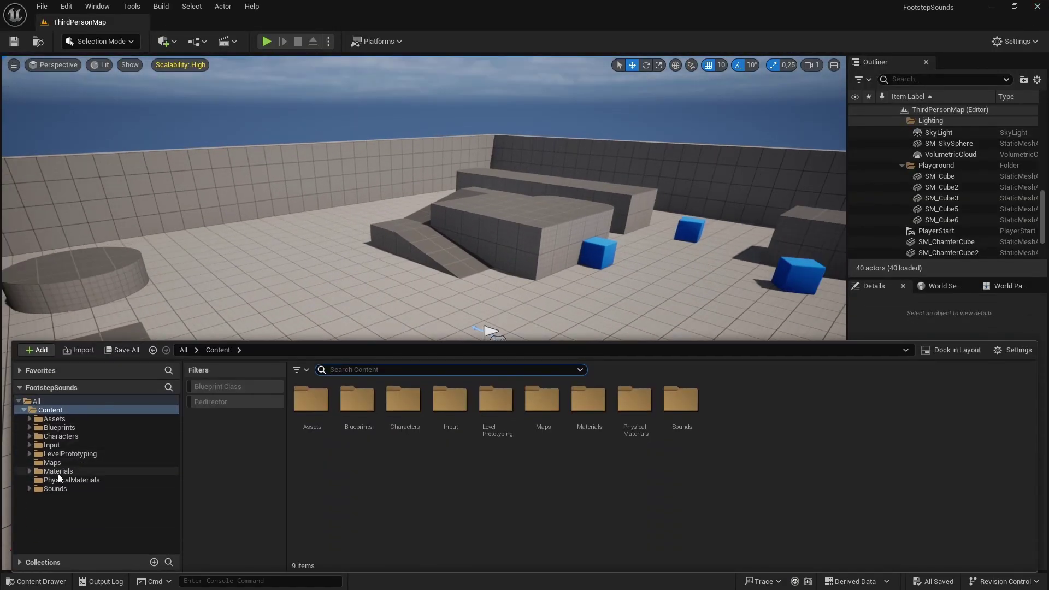
left_click(82, 479)
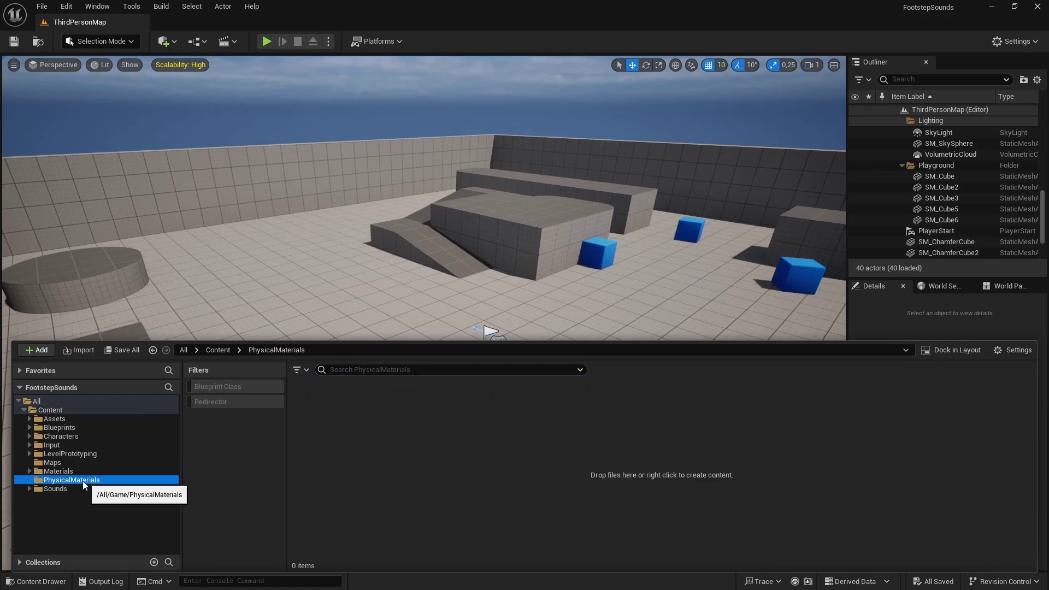
right_click(355, 445)
mouse_move(378, 386)
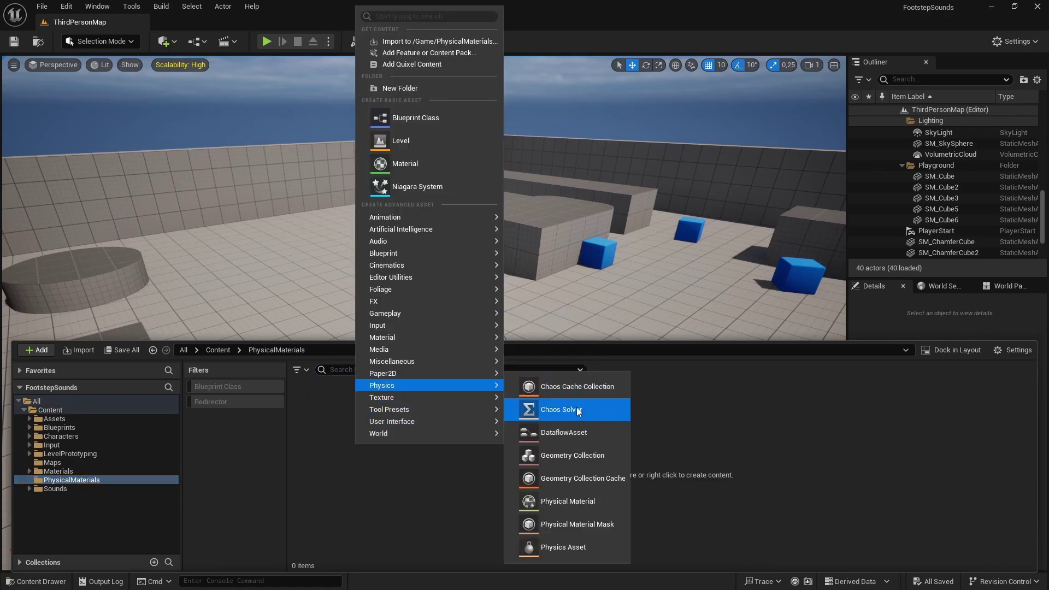
left_click(568, 501)
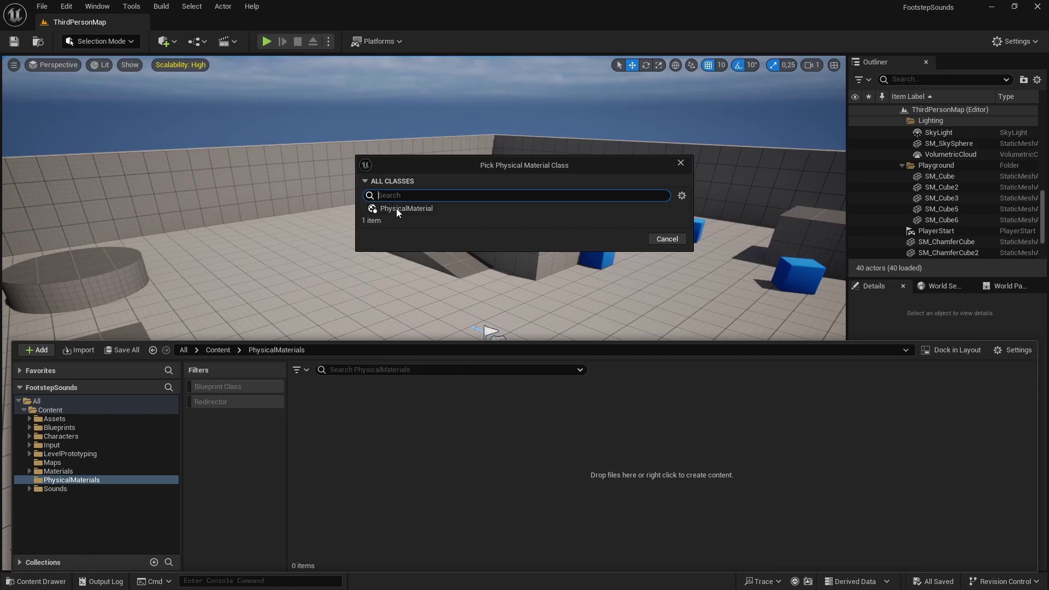
left_click(424, 210)
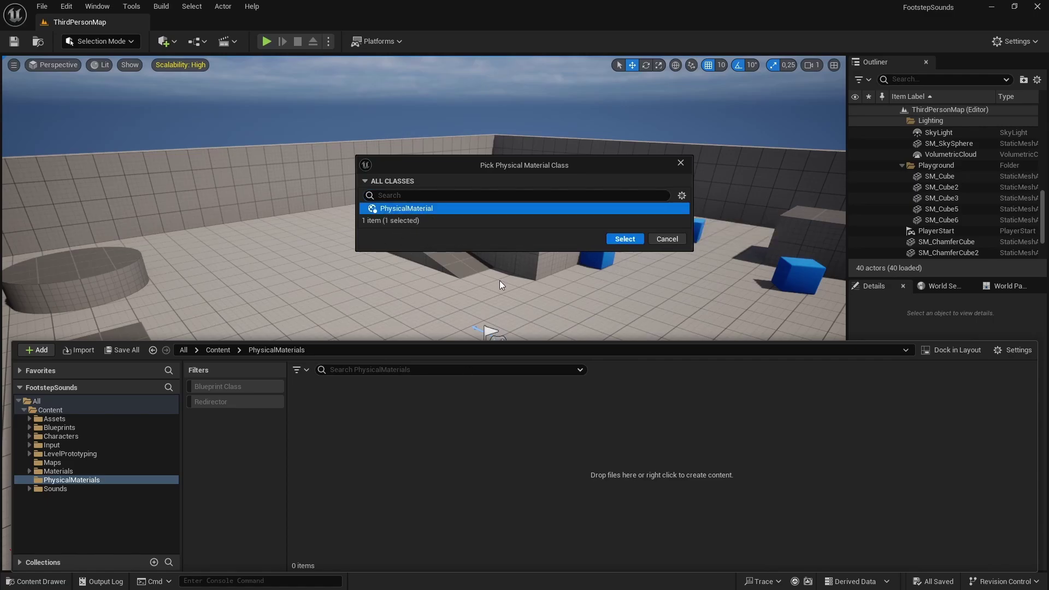
left_click(625, 240)
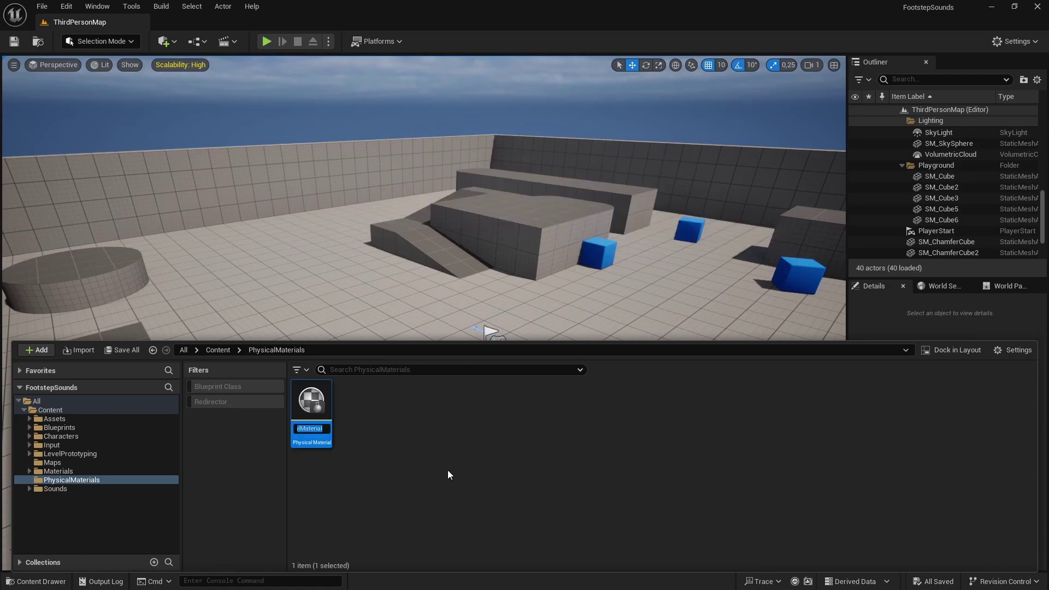
type("PS_Grass")
key("Return")
- Set the surface type of the PS_Grass physical material to Grass, then save and close it
double_click(312, 407)
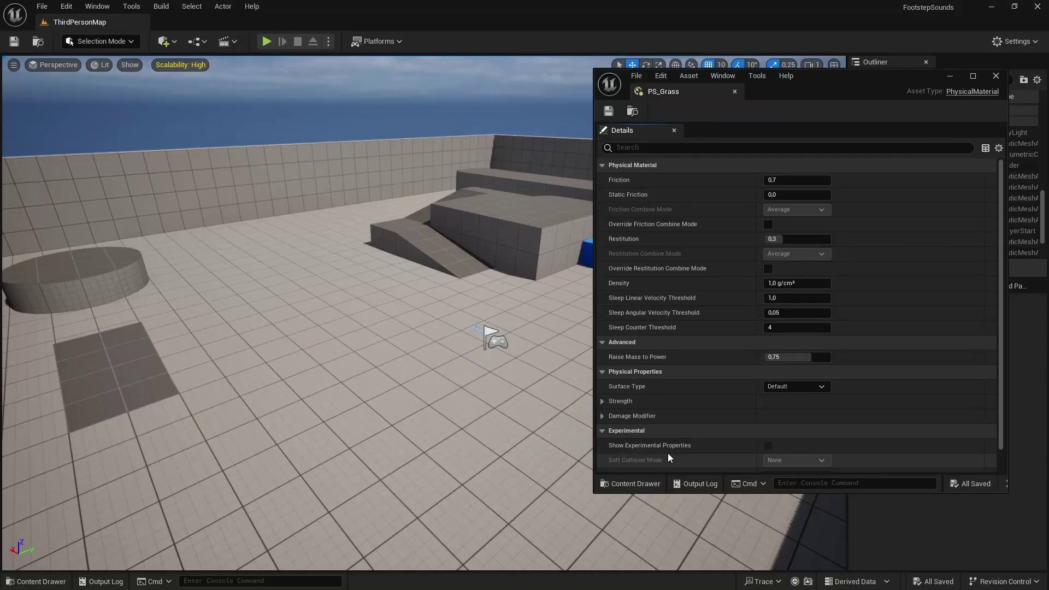
left_click_drag(797, 80, 673, 77)
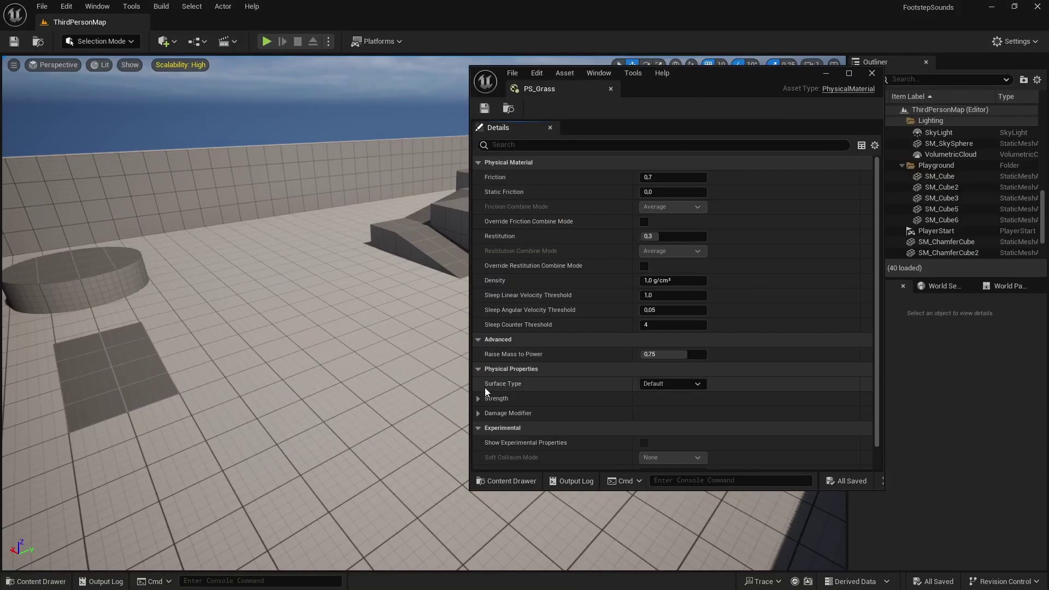
left_click(689, 384)
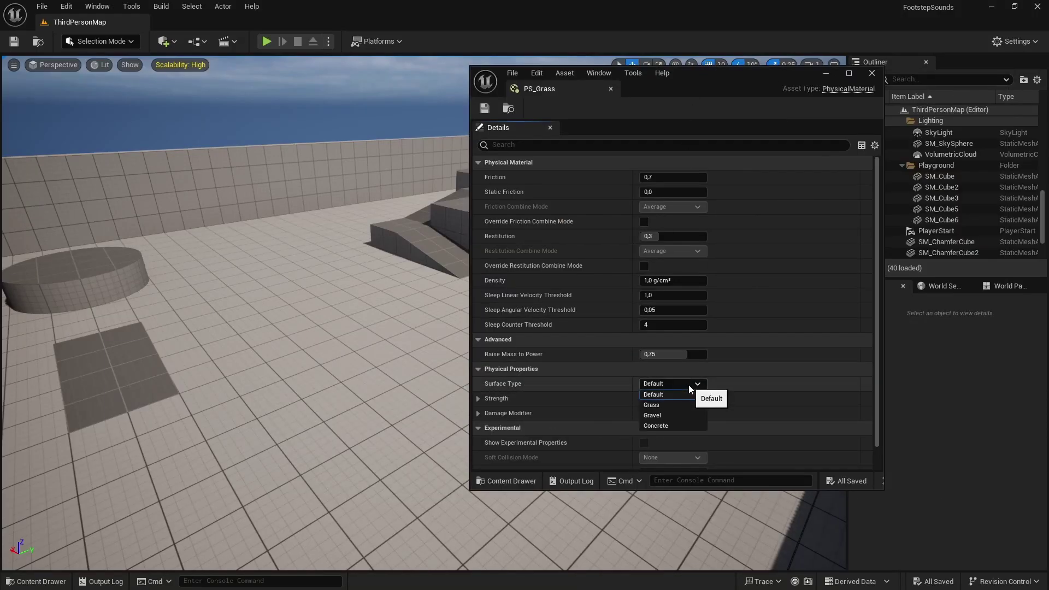
left_click(657, 406)
left_click(484, 108)
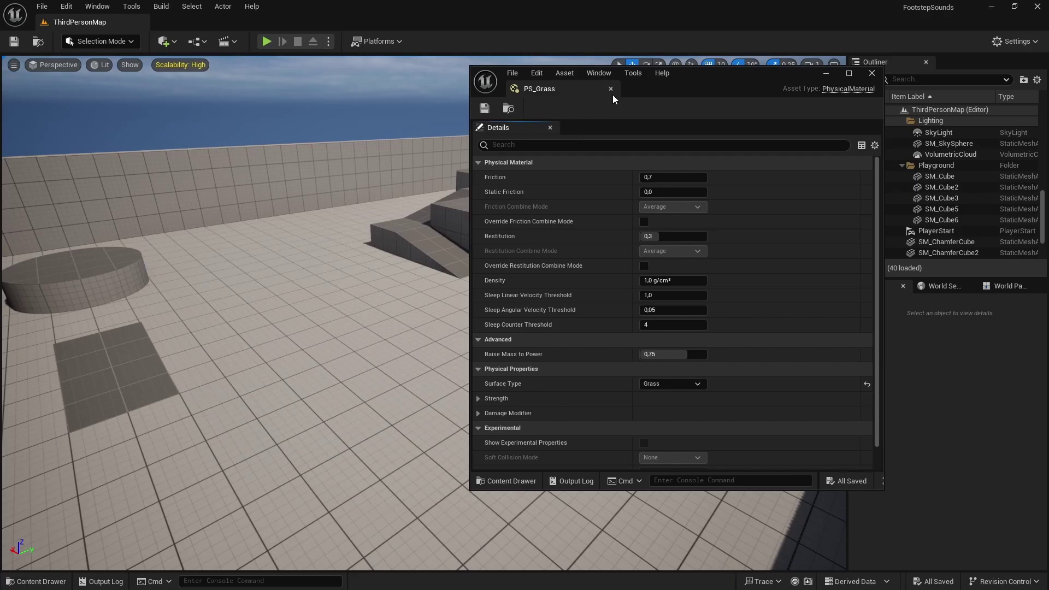
left_click(610, 89)
- Duplicate the PS_Grass physical material and name the copy PS_Gravel
key("ctrl+space")
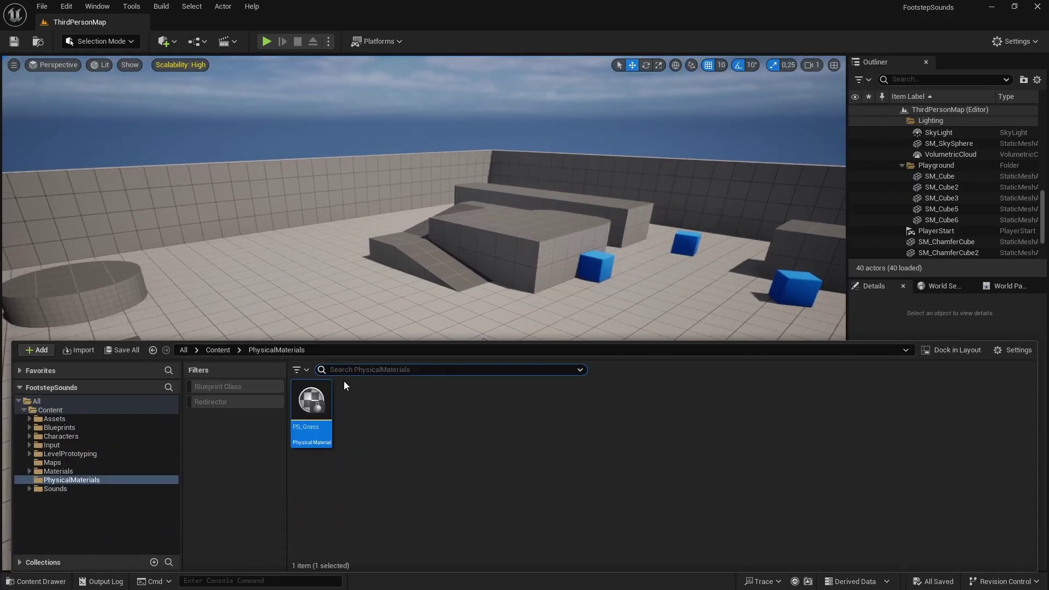
left_click(432, 456)
left_click(321, 441)
key("ctrl+d")
type("PS_Gravel")
key("Return")
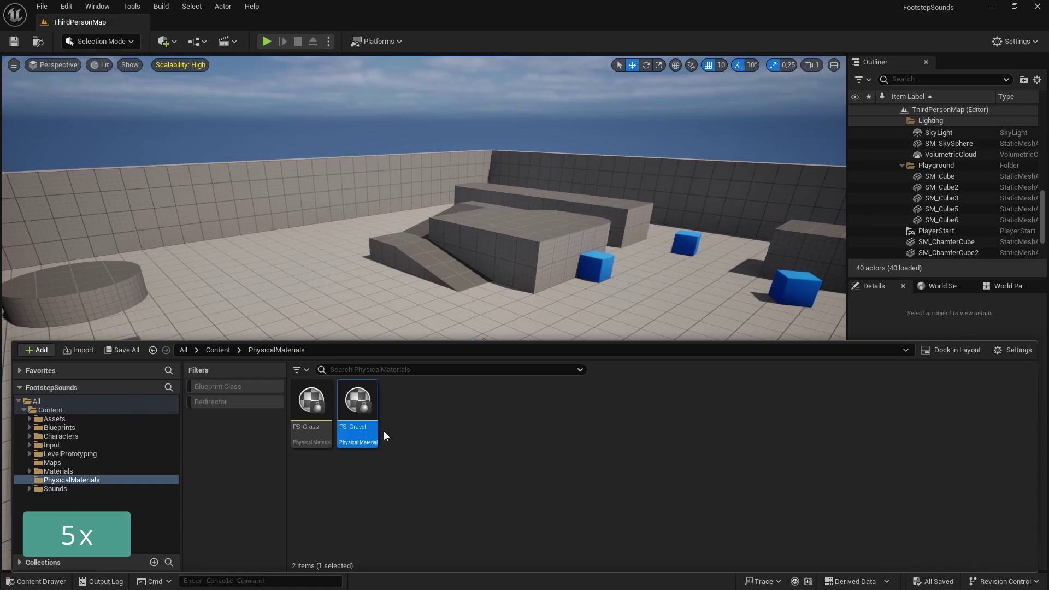
- Set the surface type of the PS_Gravel physical material to Gravel, then save and close it
double_click(363, 424)
left_click(669, 384)
left_click(660, 415)
left_click(484, 108)
left_click(610, 88)
- Duplicate the PS_Gravel physical material and name the copy PS_Concrete
key("ctrl+space")
key("ctrl+d")
type("PS_Concrete")
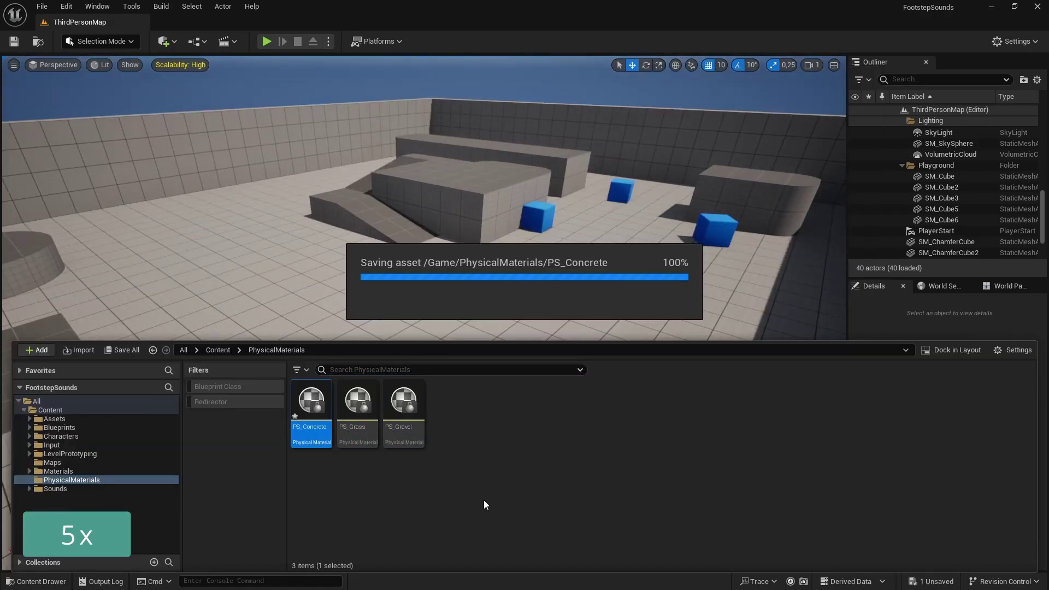
- Set the surface type of the PS_Concrete physical material to Concrete, then save and close it
double_click(311, 407)
left_click(669, 384)
left_click(660, 426)
left_click(484, 108)
left_click(610, 89)
key("ctrl+space")
left_click(558, 465)
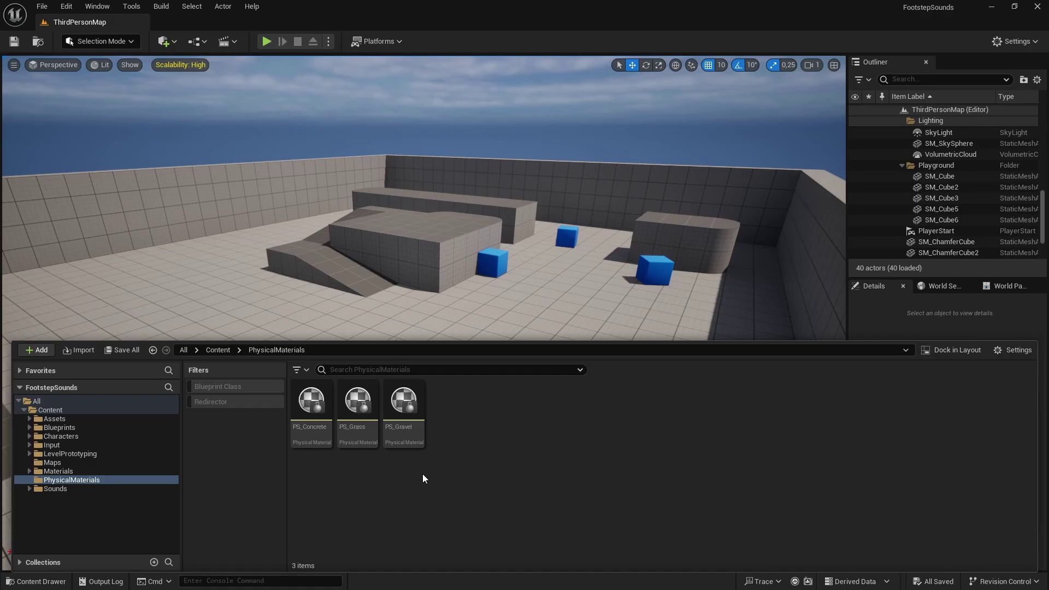
- Check the surface type assigned to the PS_Gravel physical material and close it again
double_click(403, 421)
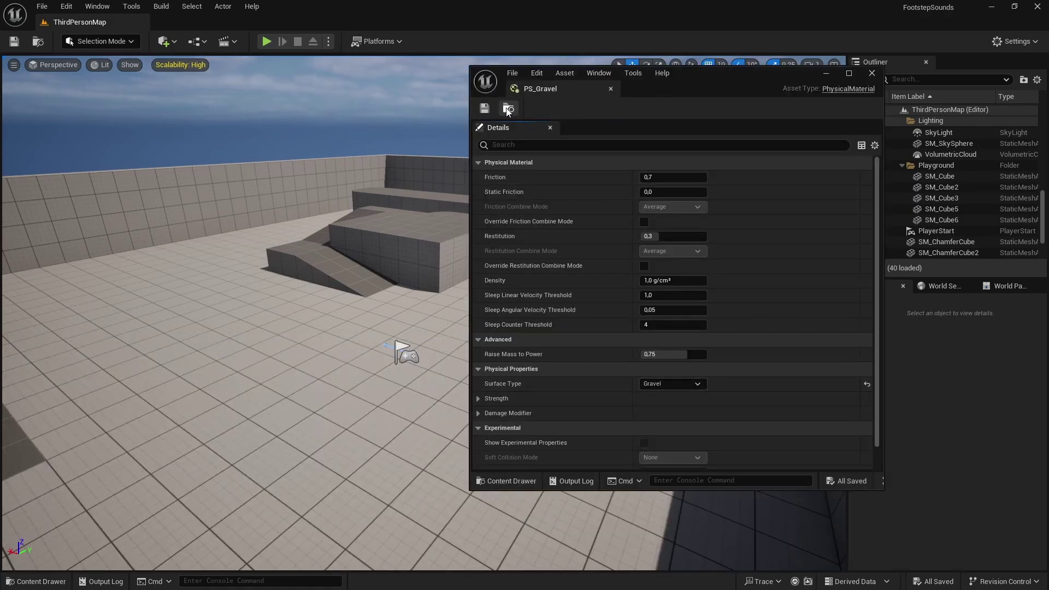
left_click(610, 89)
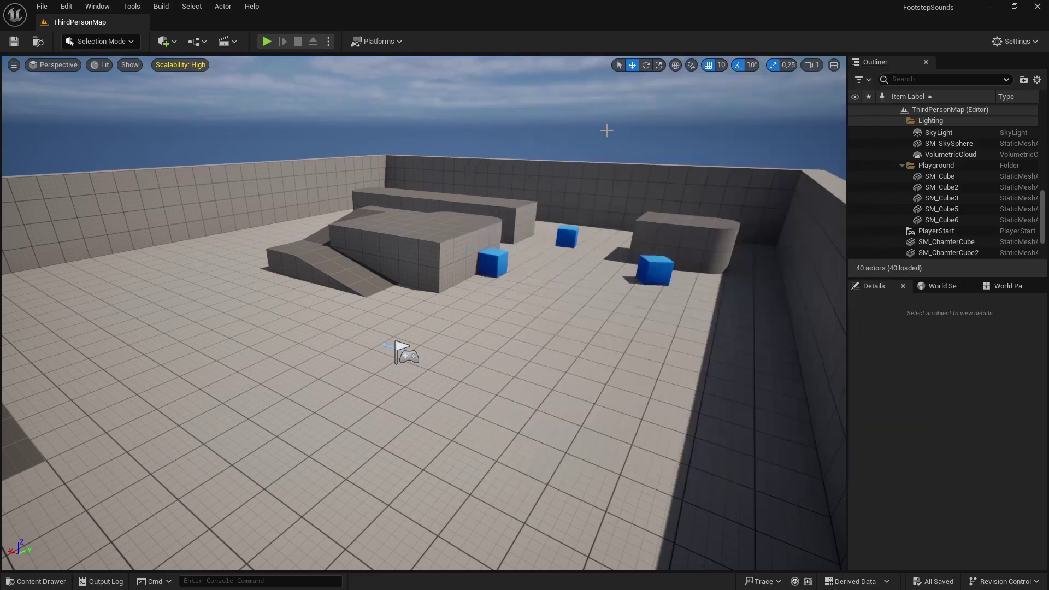
key("ctrl+space")
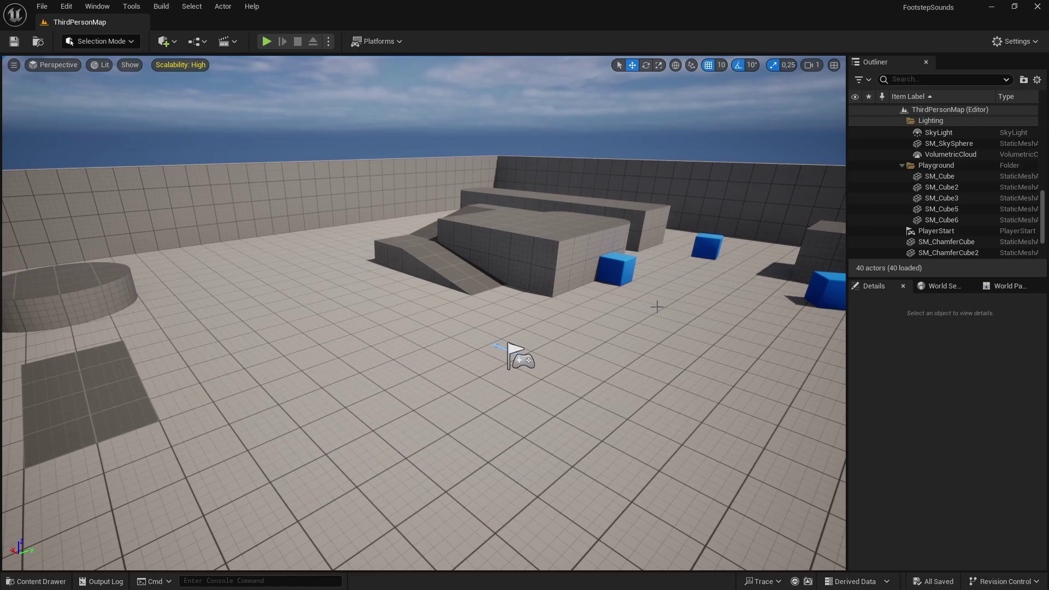
- Create a Blueprint Class with parent class AnimNotify named AN_Footsteps in the Blueprints/AnimationNotifies folder
key("ctrl+space")
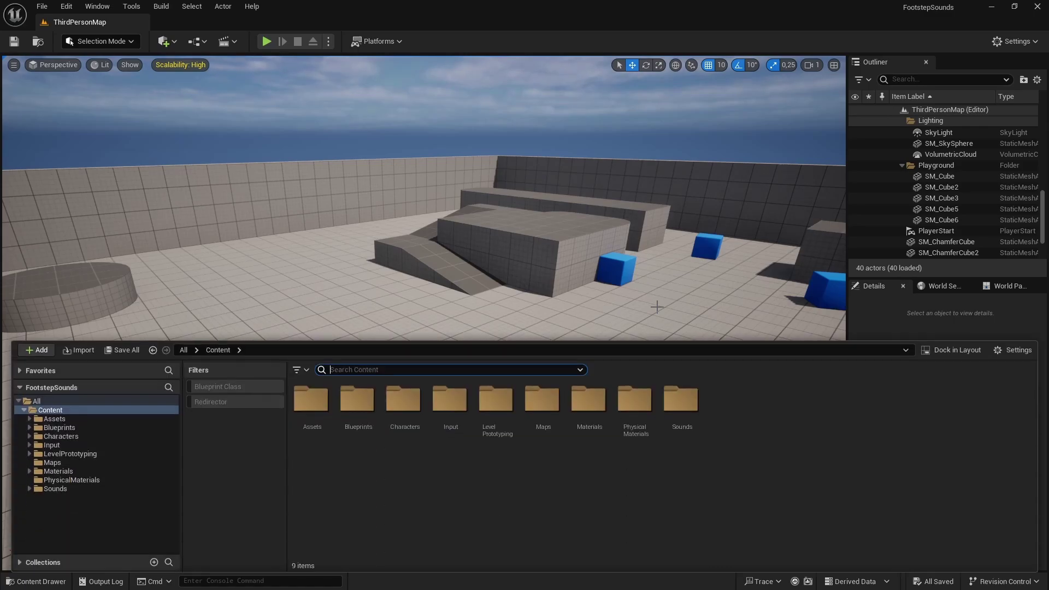
left_click(87, 428)
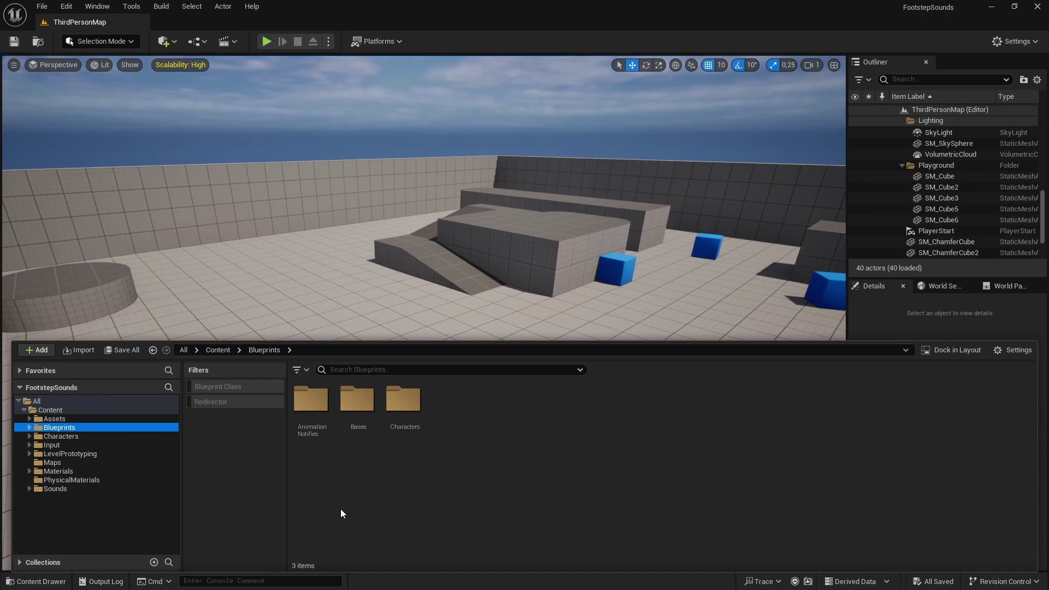
double_click(316, 429)
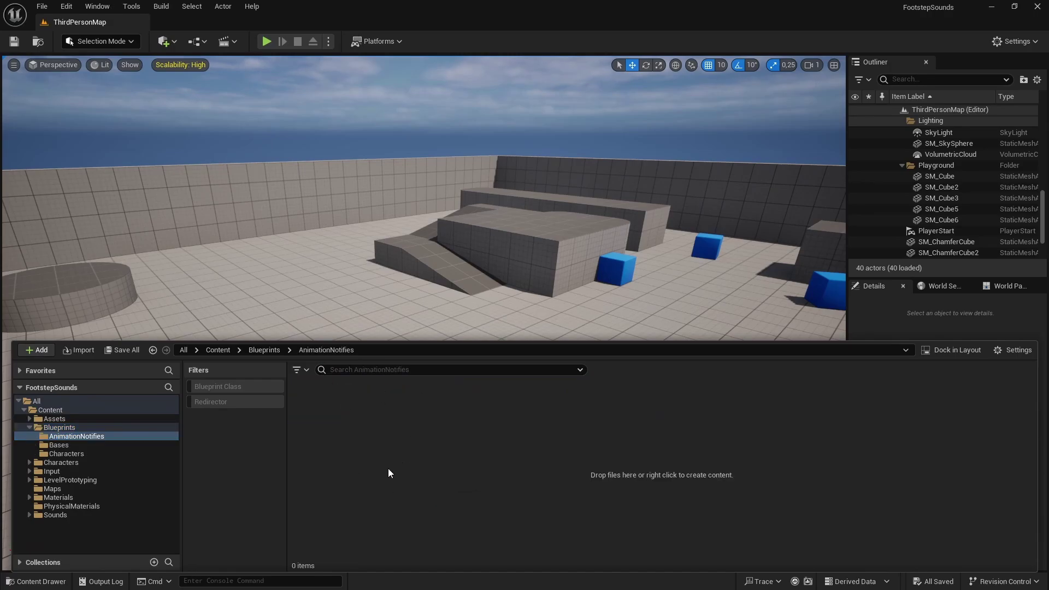
right_click(373, 442)
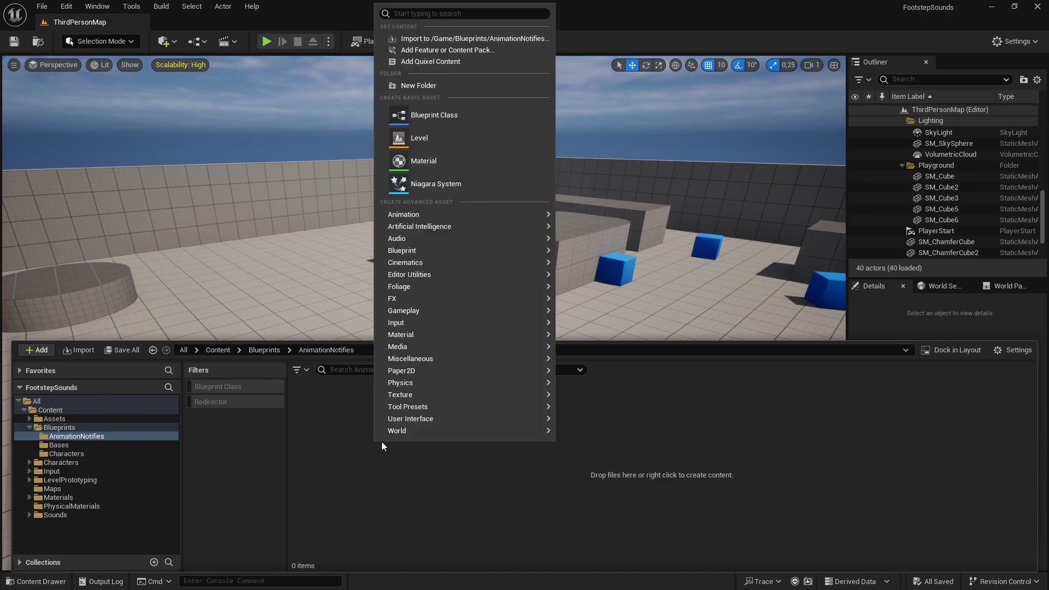
left_click(431, 117)
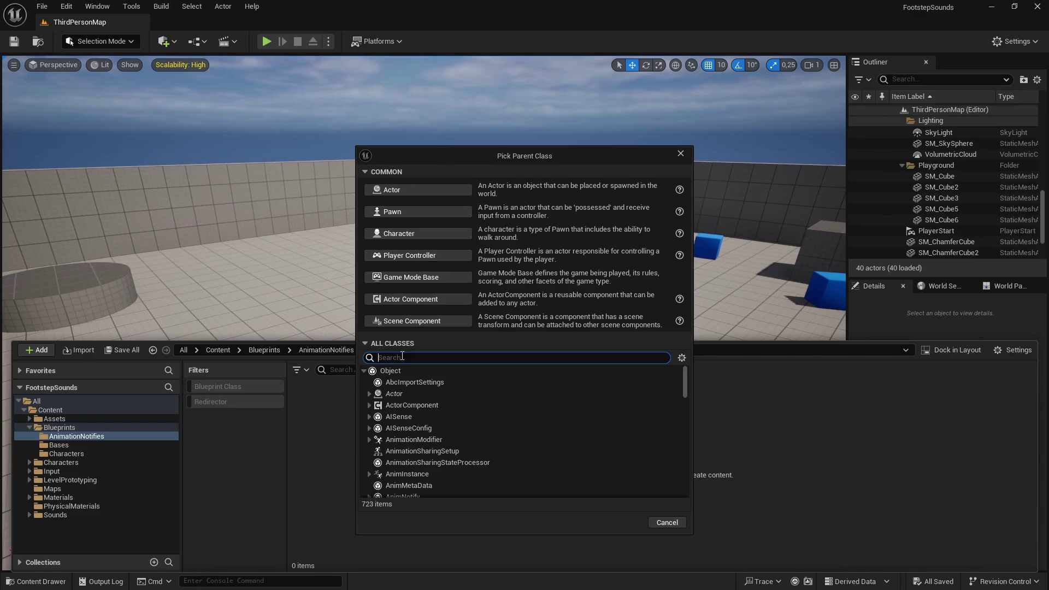
type("AnimNo")
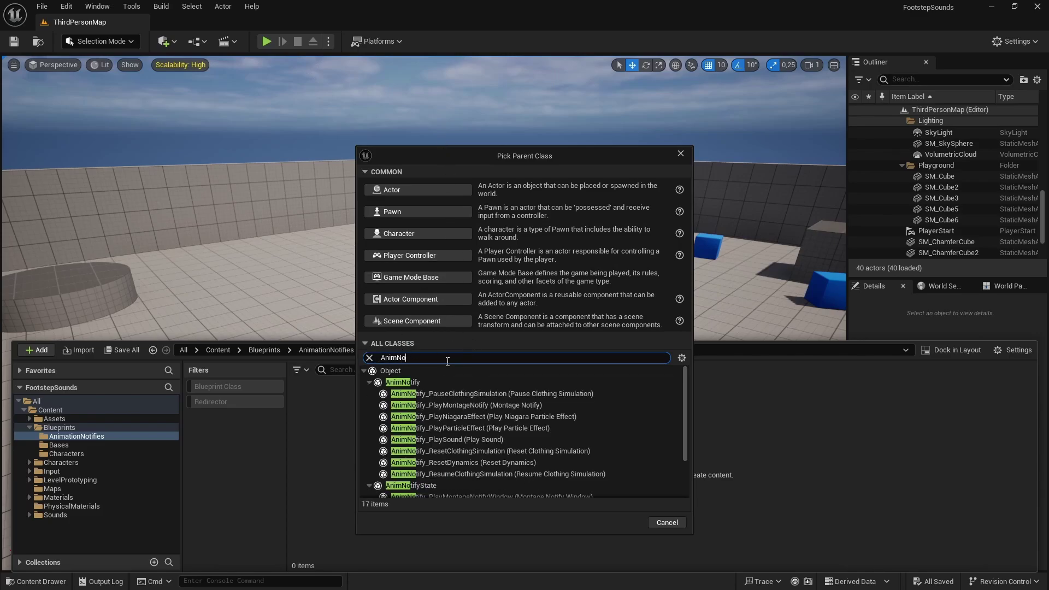
left_click(415, 382)
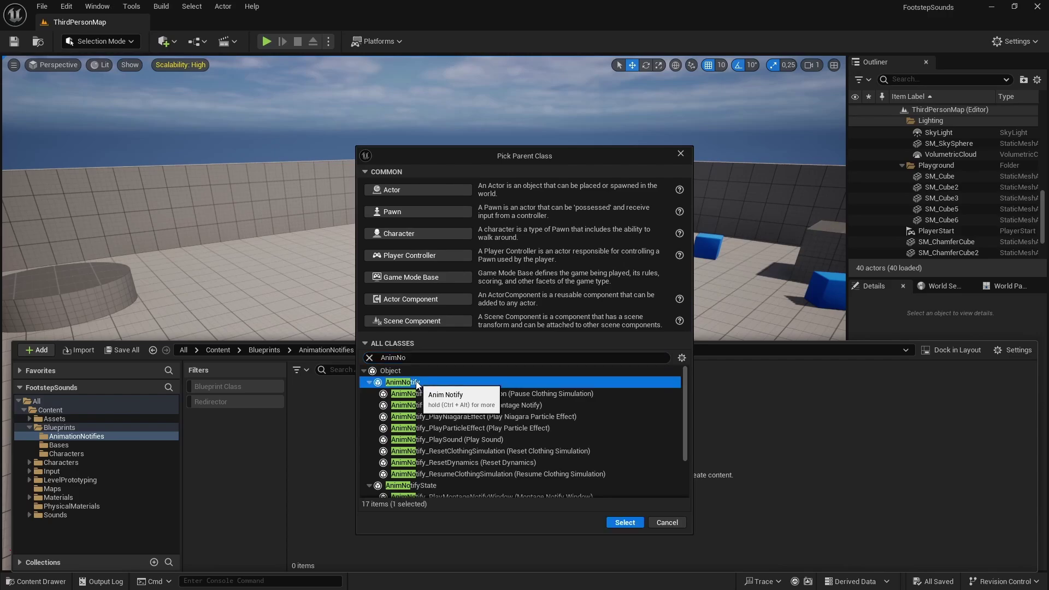
left_click(605, 518)
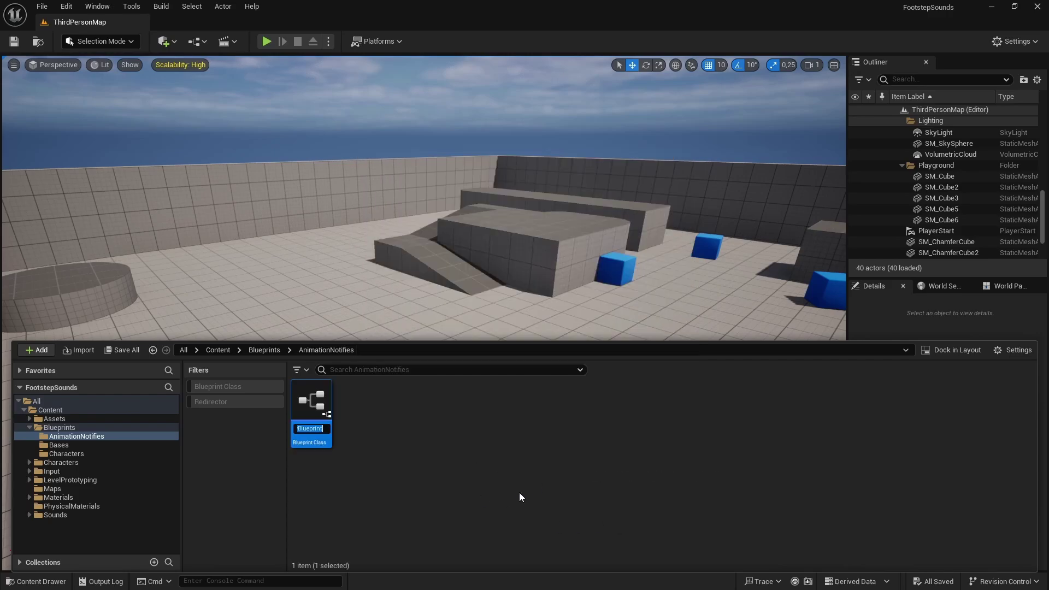
type("AN")
type("_Footste")
type("ps")
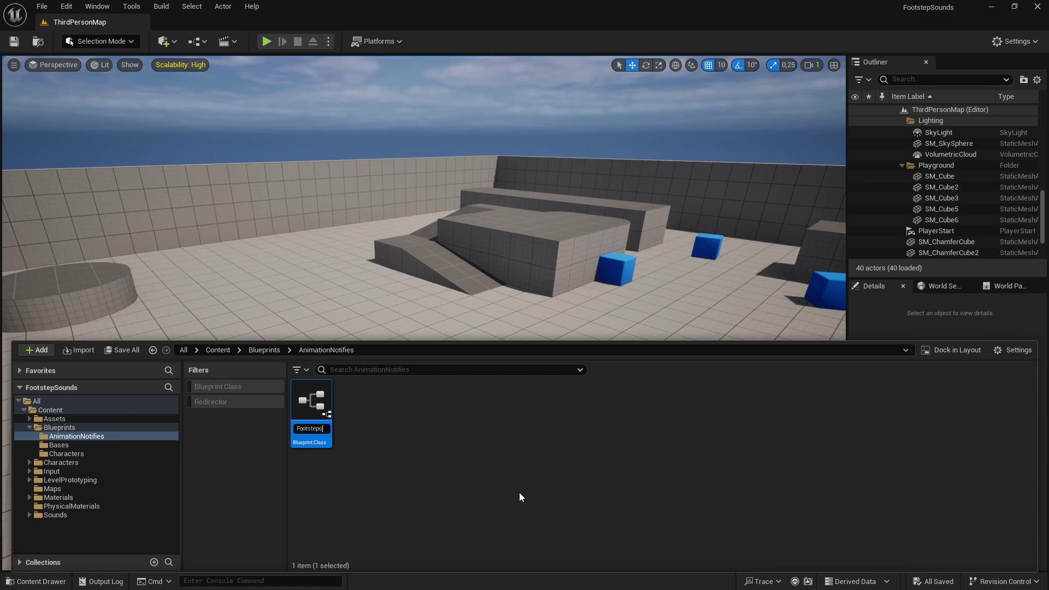
key("Return")
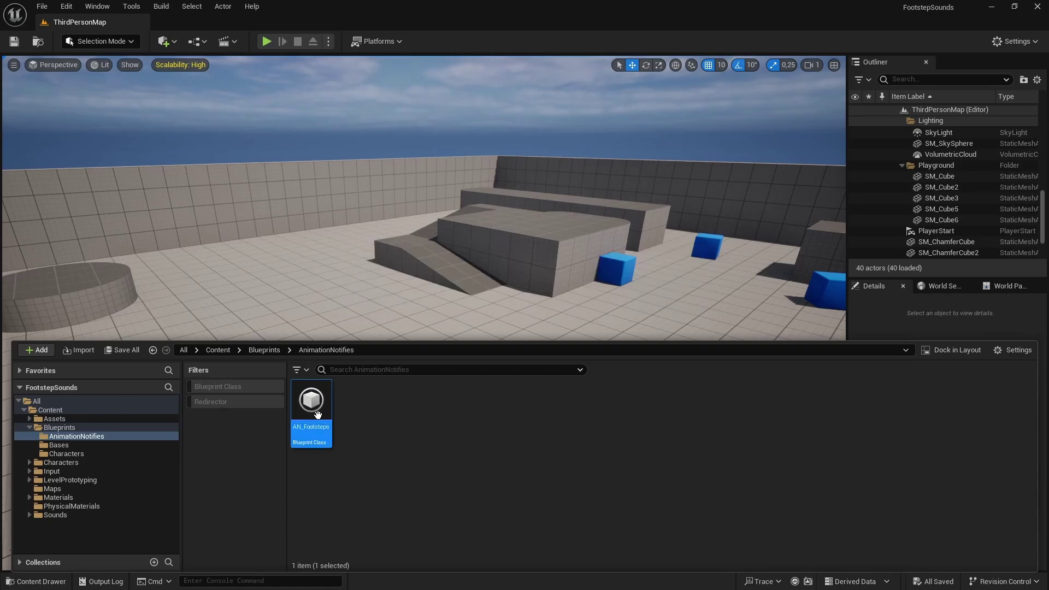
- Open AN_Footsteps docked beside the level tab and override its Received Notify function
double_click(319, 418)
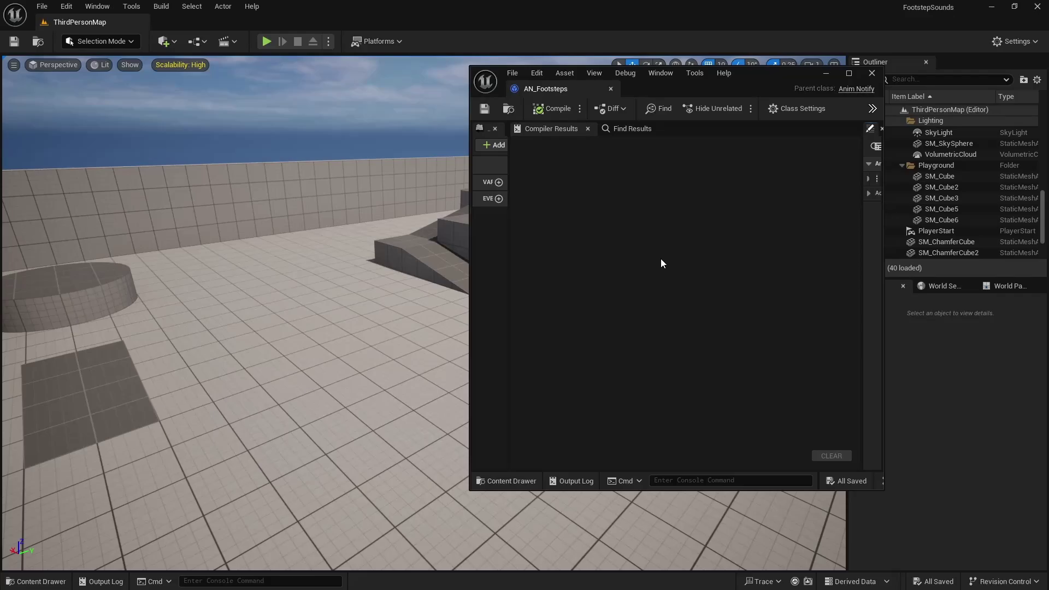
left_click_drag(549, 91, 213, 27)
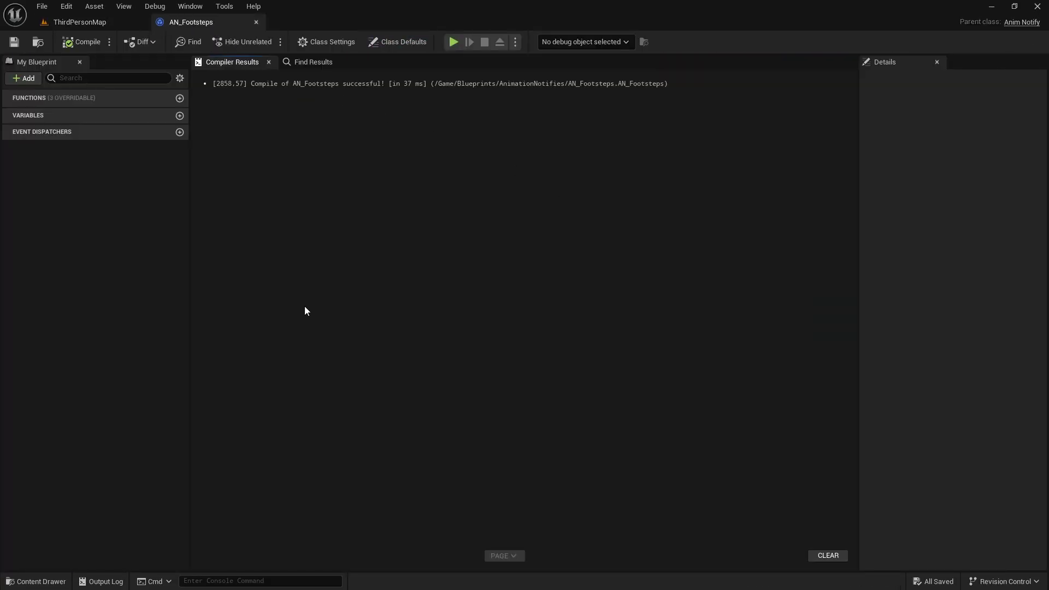
mouse_move(49, 104)
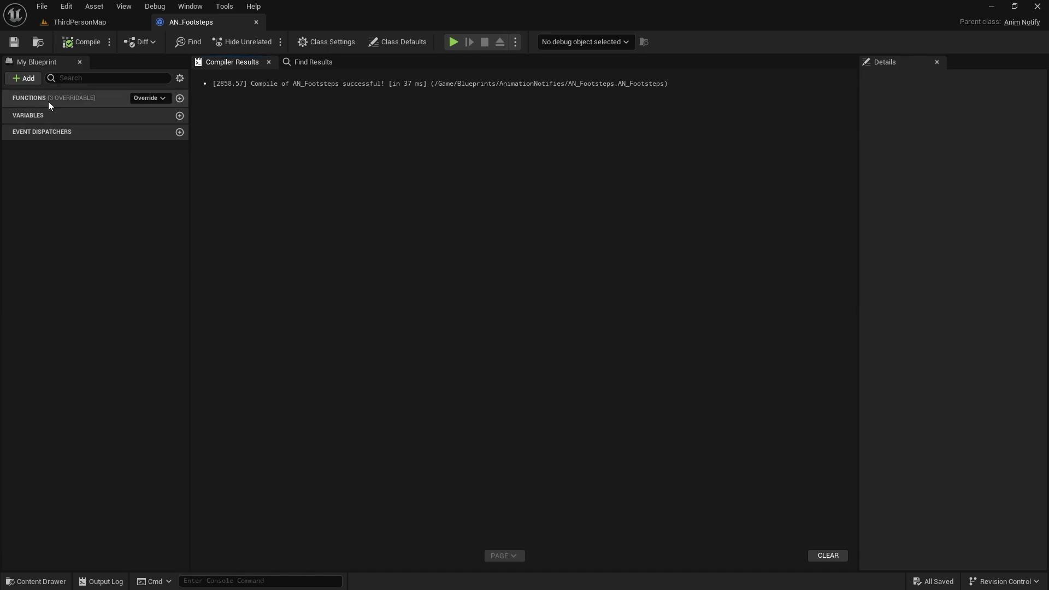
left_click(145, 99)
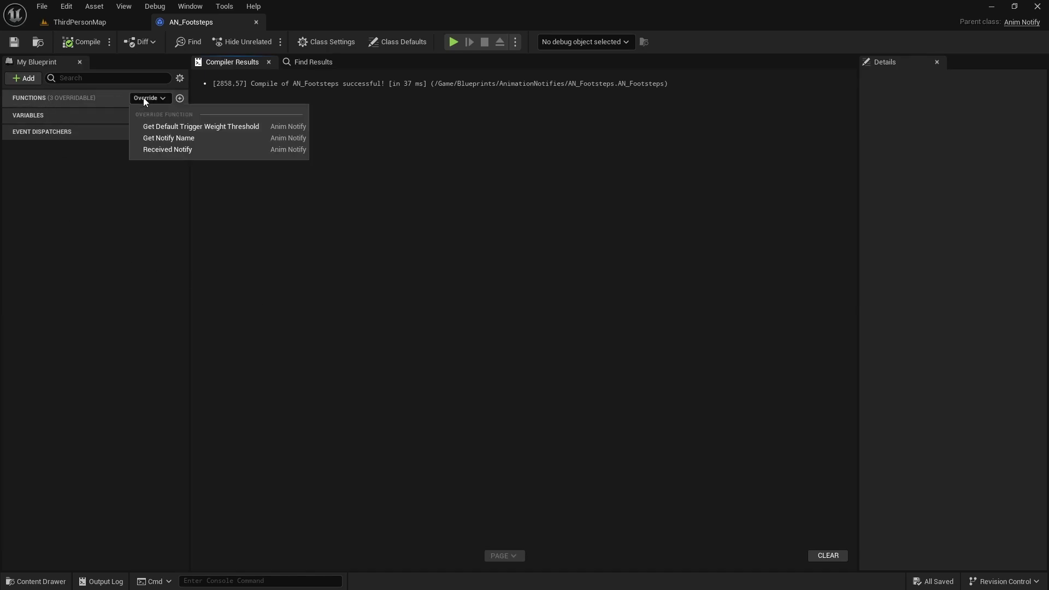
left_click(174, 150)
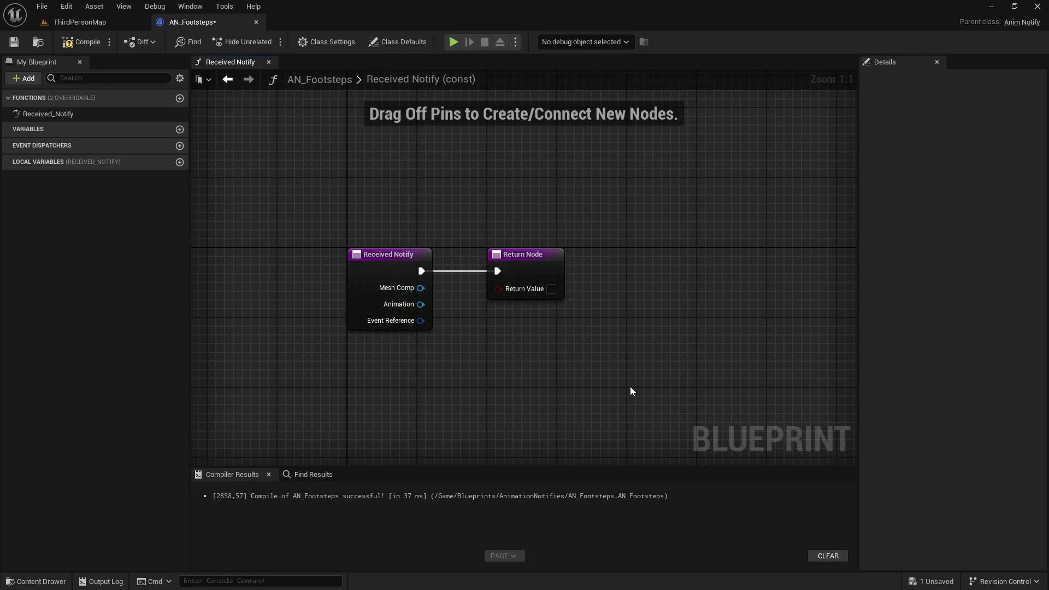
- Move the Return Node far to the right of the Received Notify node to make room for new nodes
left_click_drag(528, 263, 798, 263)
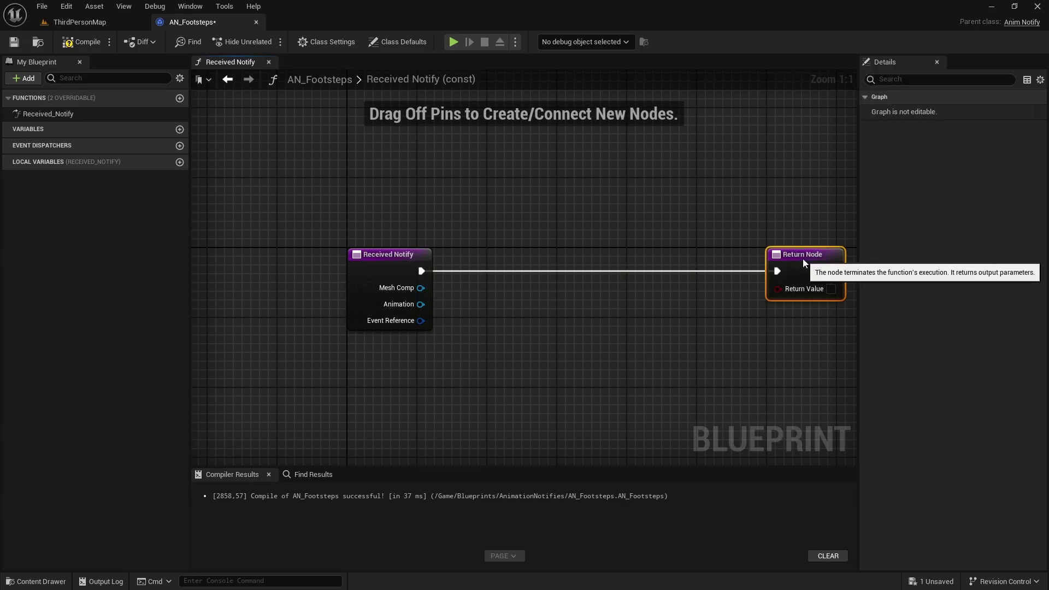
right_click_drag(604, 368, 526, 360)
scroll(484, 385, "down", 1)
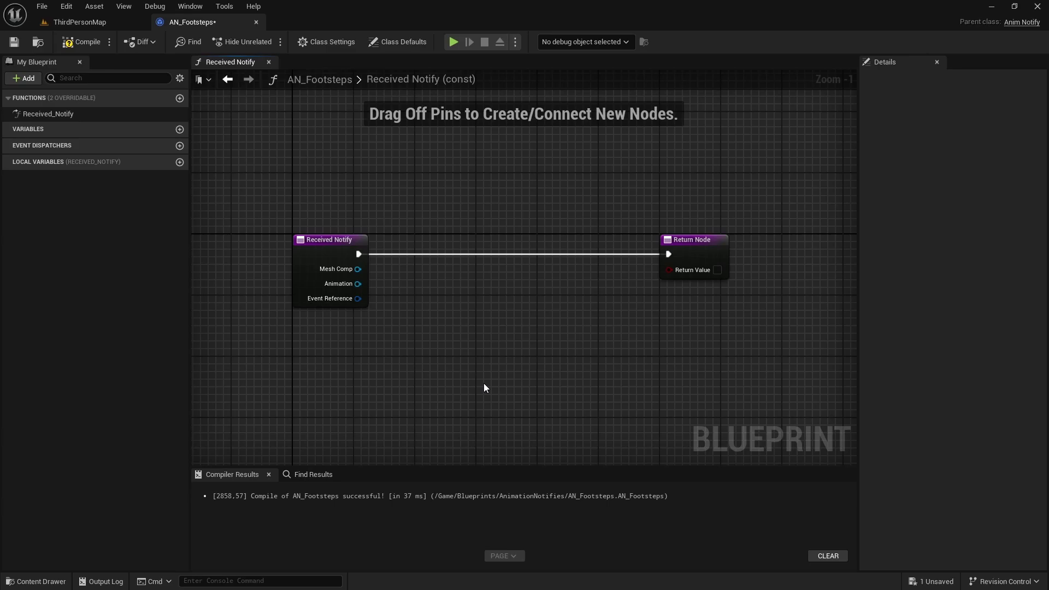
right_click_drag(590, 362, 410, 343)
scroll(492, 306, "down", 2)
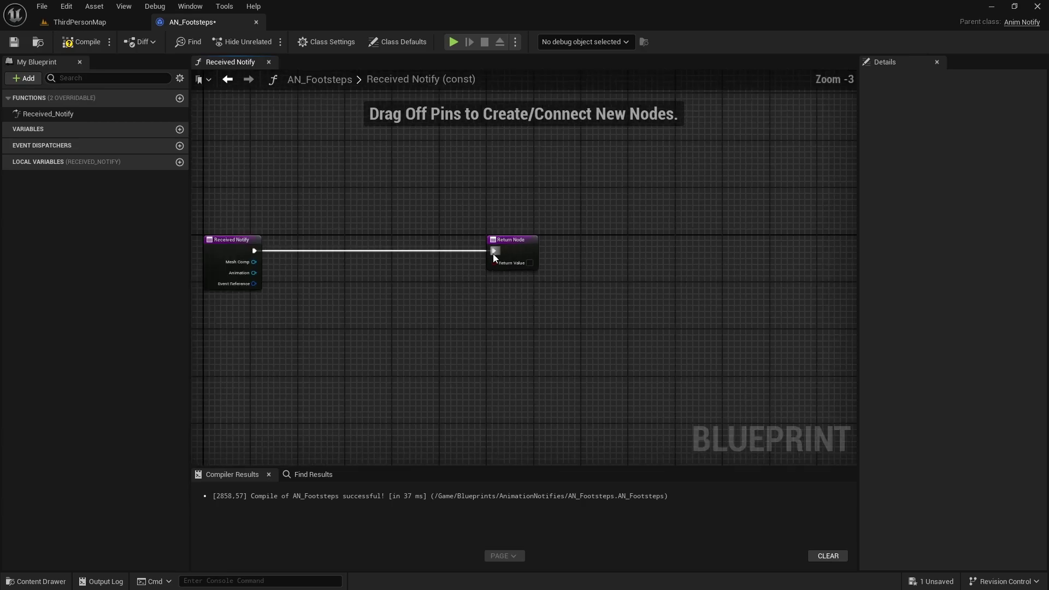
left_click_drag(518, 241, 606, 241)
scroll(568, 211, "up", 2)
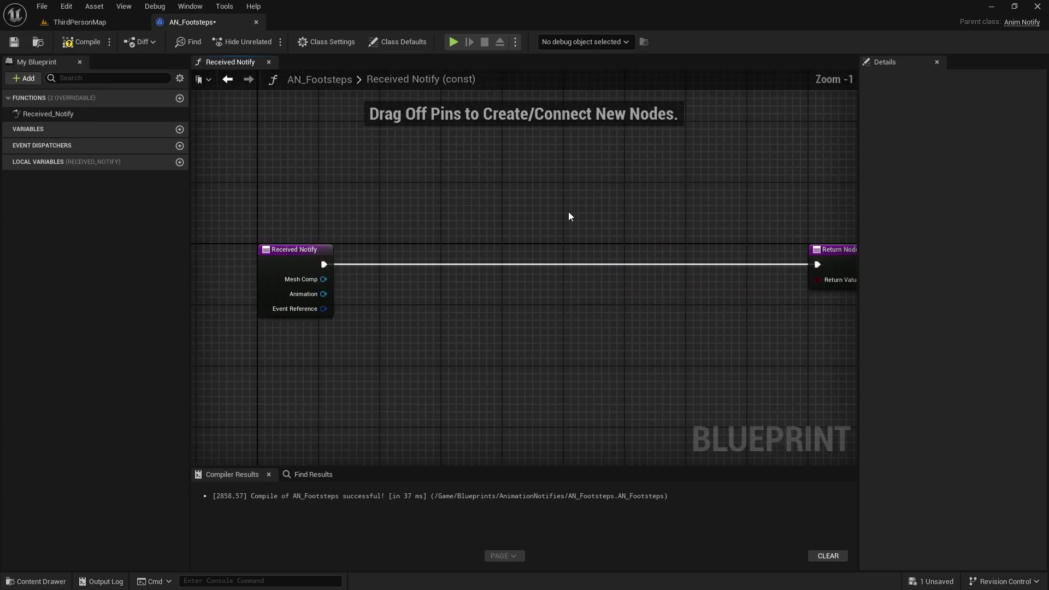
- Add a Line Trace By Channel node between the Received Notify node and the Return Node
right_click(527, 307)
type("Line tra")
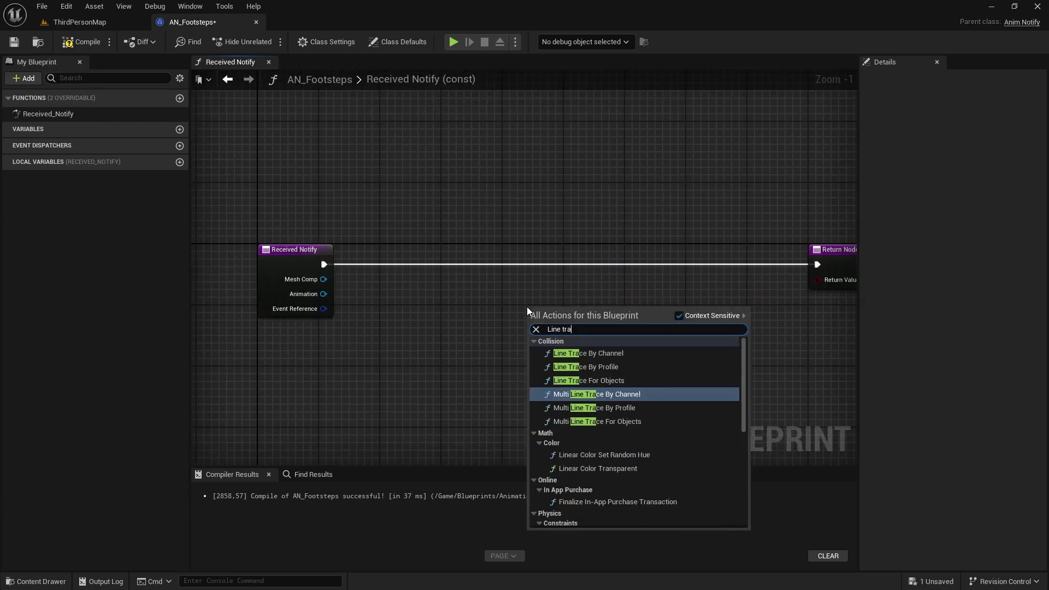
type("ce by")
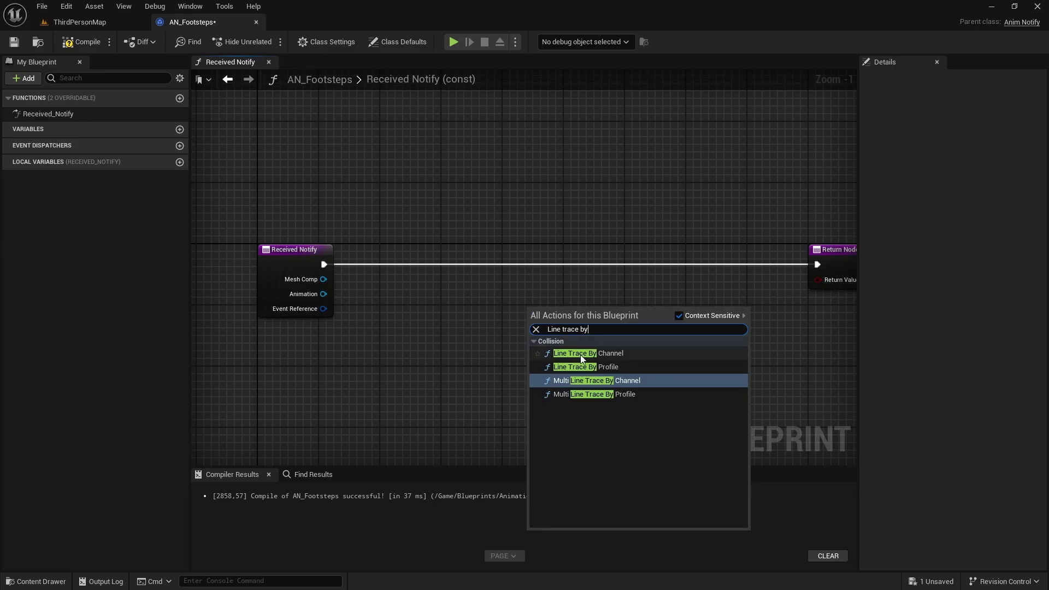
left_click(580, 354)
mouse_move(601, 322)
left_mouse_down()
mouse_move(615, 256)
mouse_move(617, 273)
left_mouse_up()
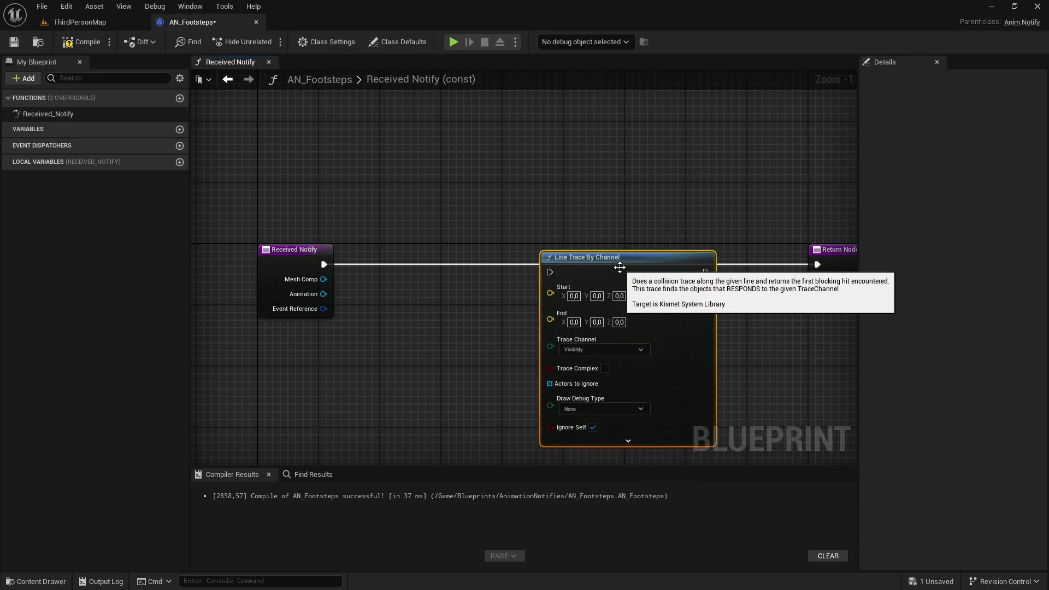
- Wire the execution flow from Received Notify through Line Trace By Channel to the Return Node, and align the trace node closer to the Return Node
left_click_drag(322, 265, 549, 272)
left_click_drag(705, 272, 818, 264)
left_click_drag(649, 260, 712, 255)
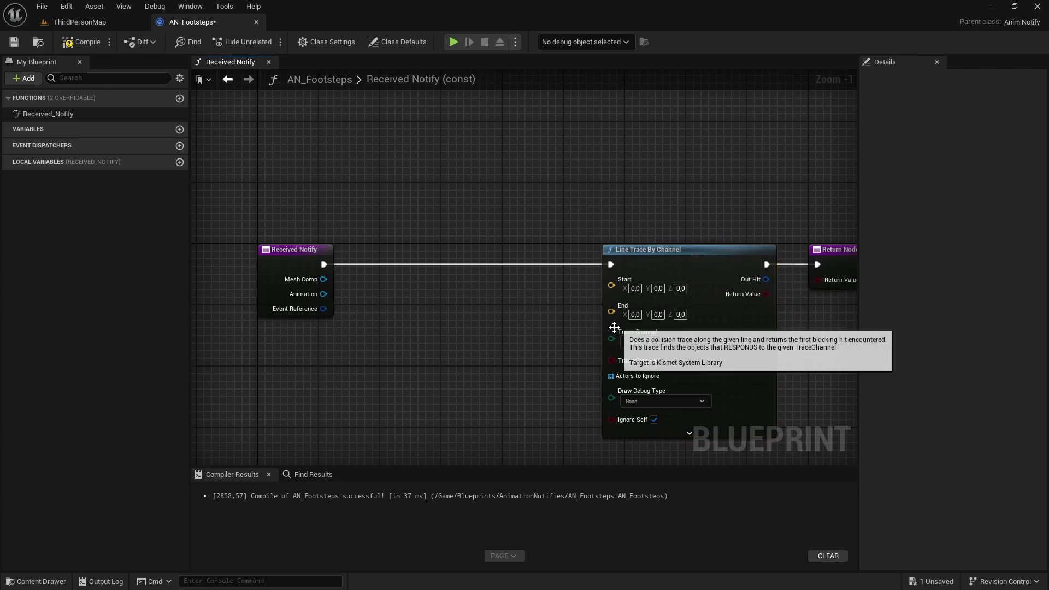
scroll(552, 298, "up", 1)
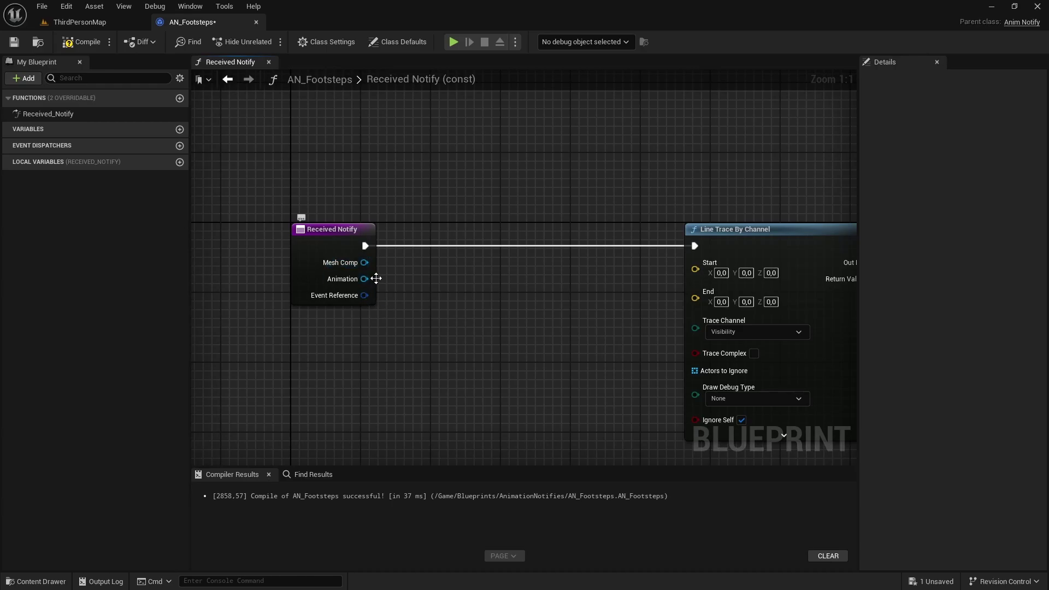
- Add a Get World Location node fed by Received Notify's Mesh Comp output and place it just beside the Received Notify node
left_click_drag(364, 264, 415, 295)
type("Get world loca")
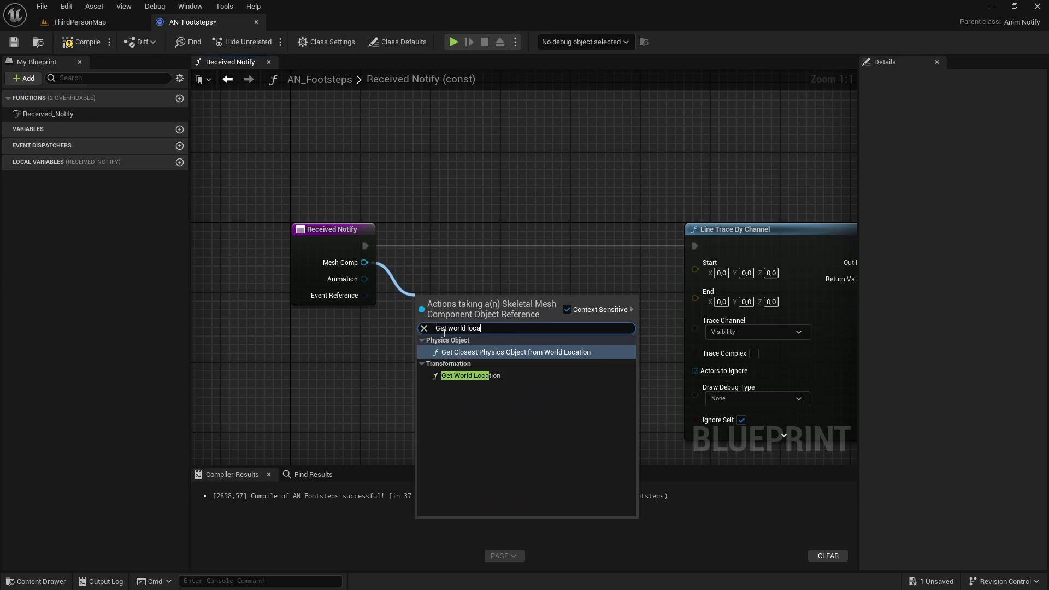
left_click(473, 376)
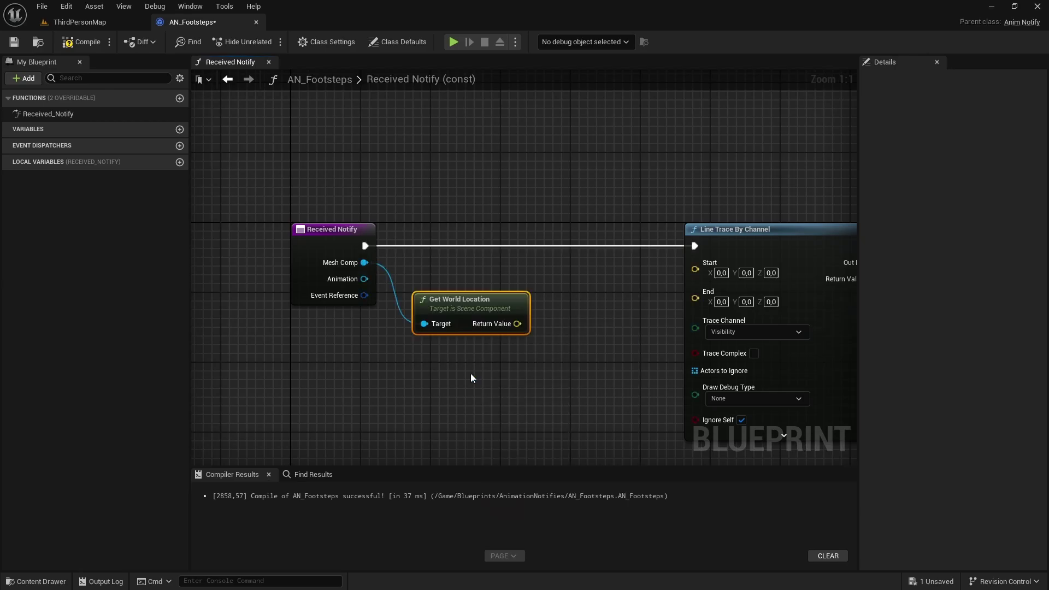
left_click_drag(471, 299, 454, 266)
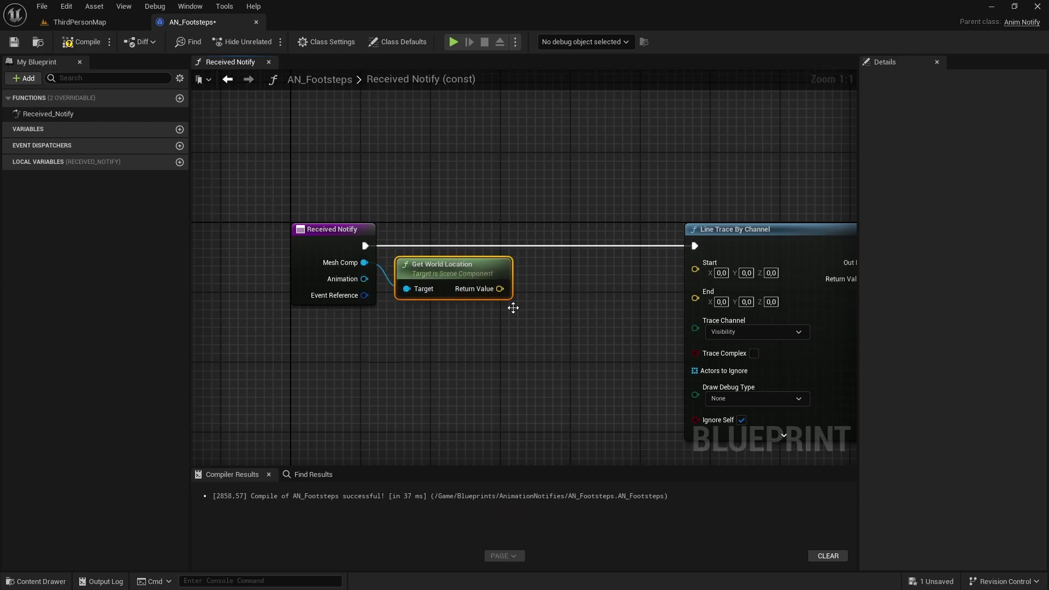
- Move the Line Trace By Channel and Return nodes together farther right to make room after Get World Location
right_click_drag(570, 334, 494, 288)
scroll(494, 287, "down", 1)
left_click_drag(512, 138, 818, 289)
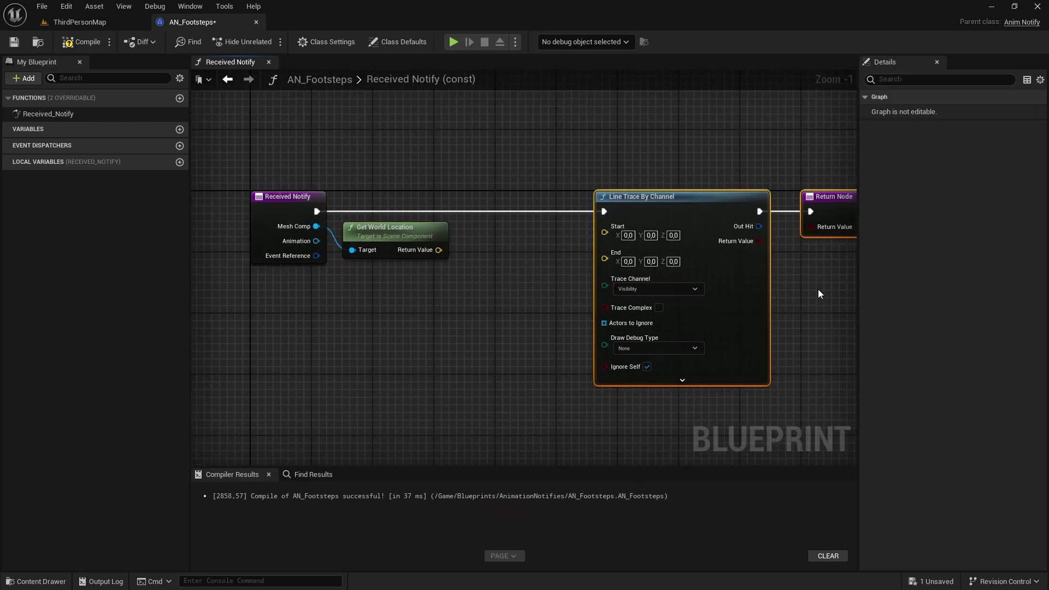
scroll(818, 290, "down", 1)
right_click_drag(818, 289, 697, 290)
left_click_drag(591, 214, 670, 214)
left_click(453, 169)
right_click_drag(446, 168, 604, 168)
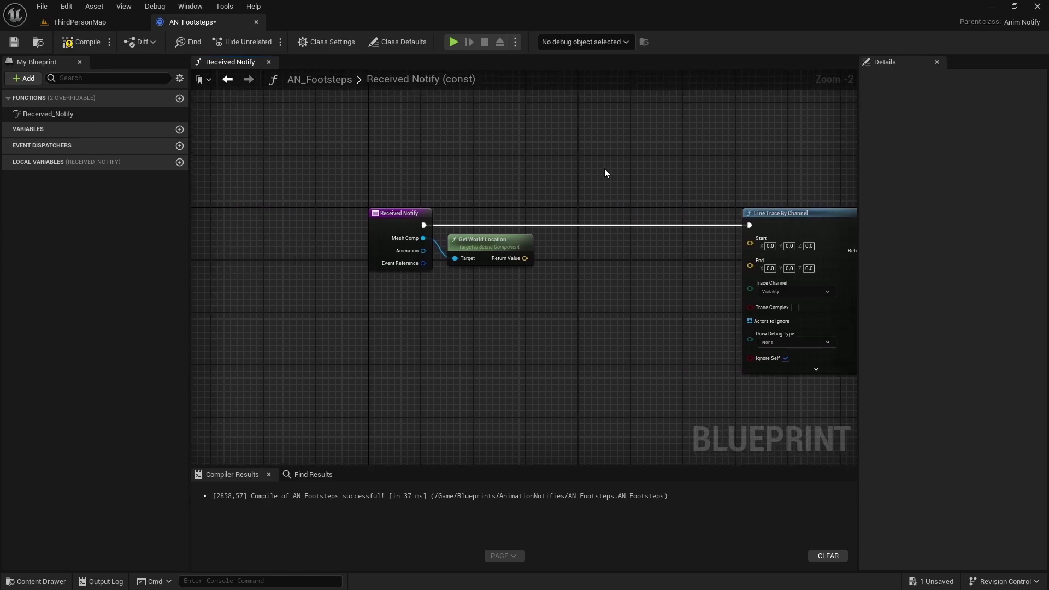
scroll(579, 178, "up", 2)
right_click_drag(666, 238, 547, 248)
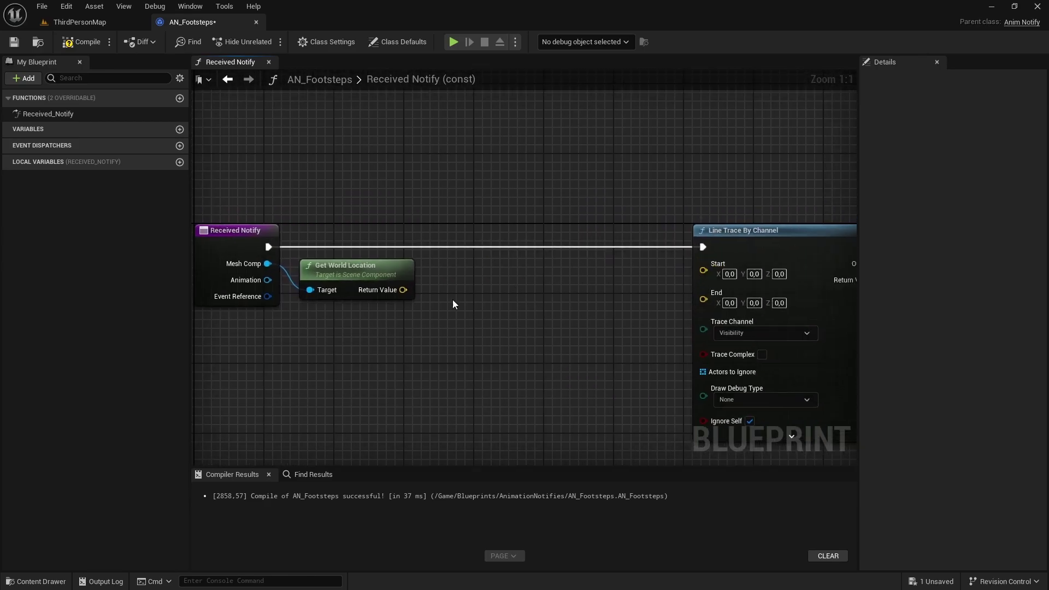
- Add a vector Add node to Get World Location's output with a Z offset of 10, and connect its result to the line trace's Start
right_click_drag(452, 302, 488, 294)
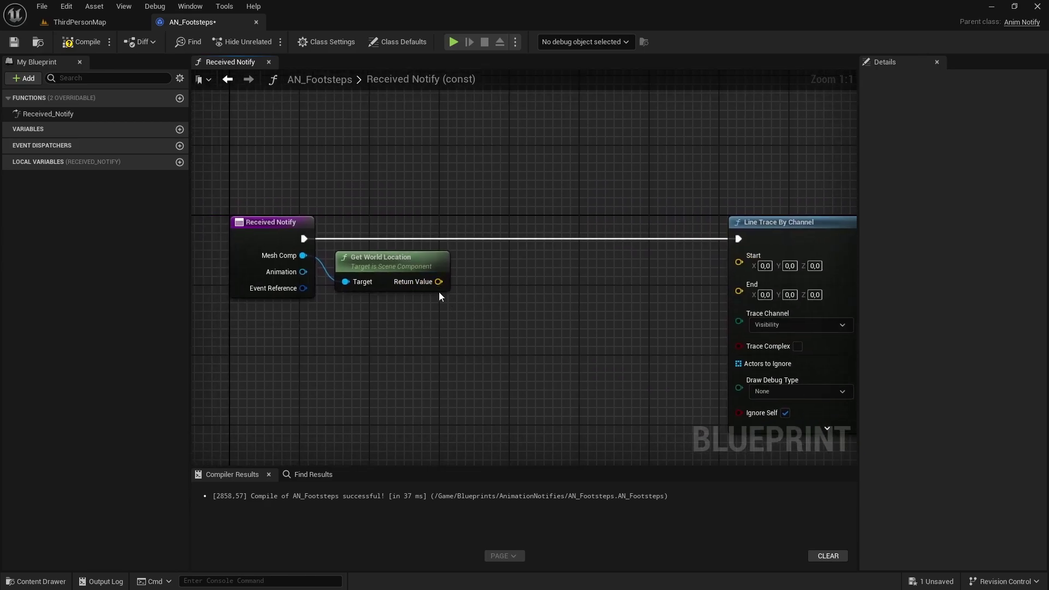
left_click_drag(439, 282, 502, 309)
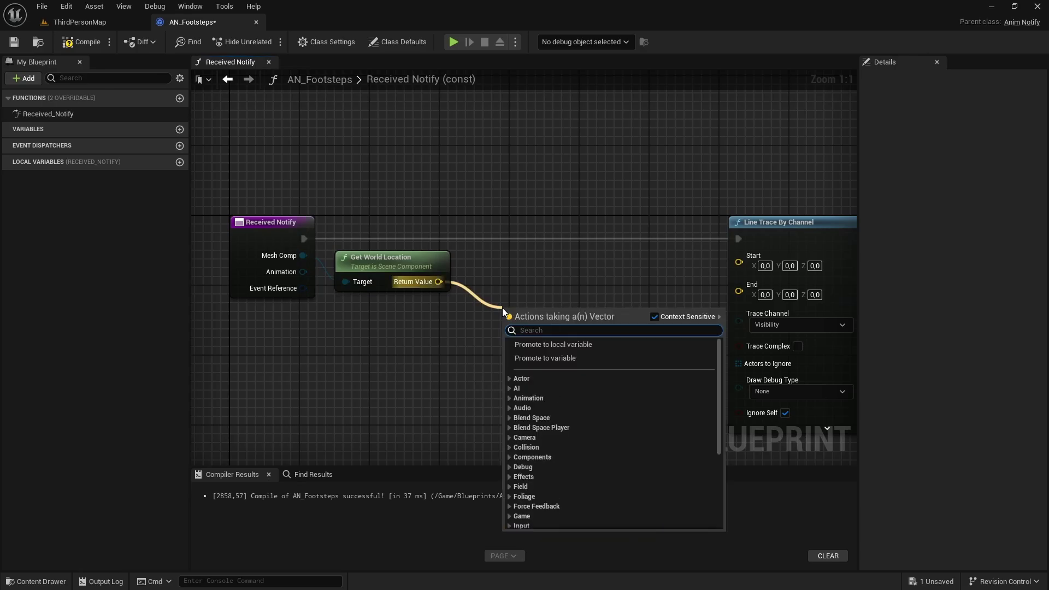
type("+")
key("Return")
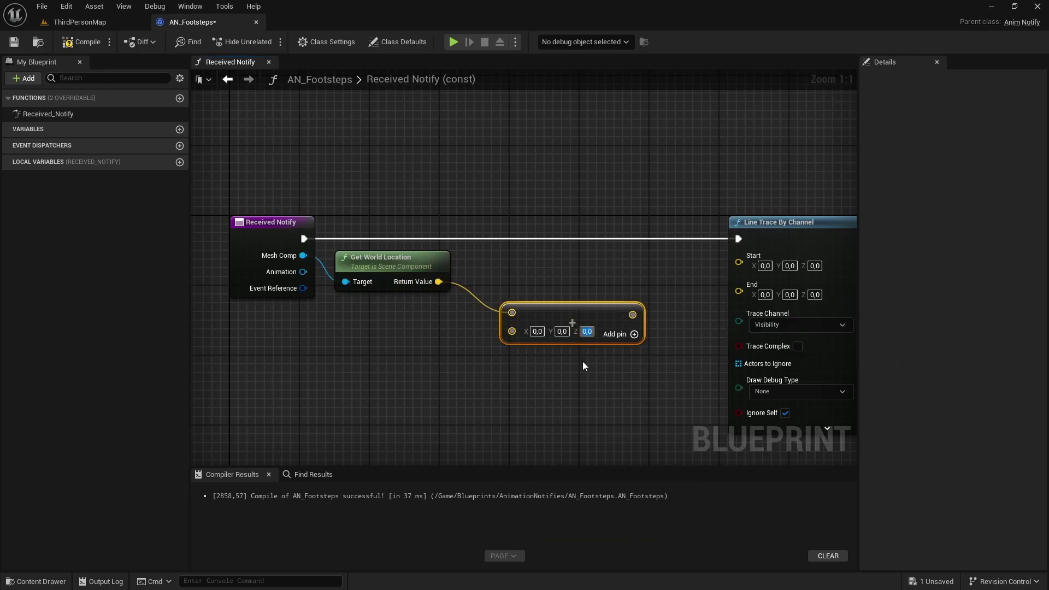
left_click_drag(566, 314, 550, 290)
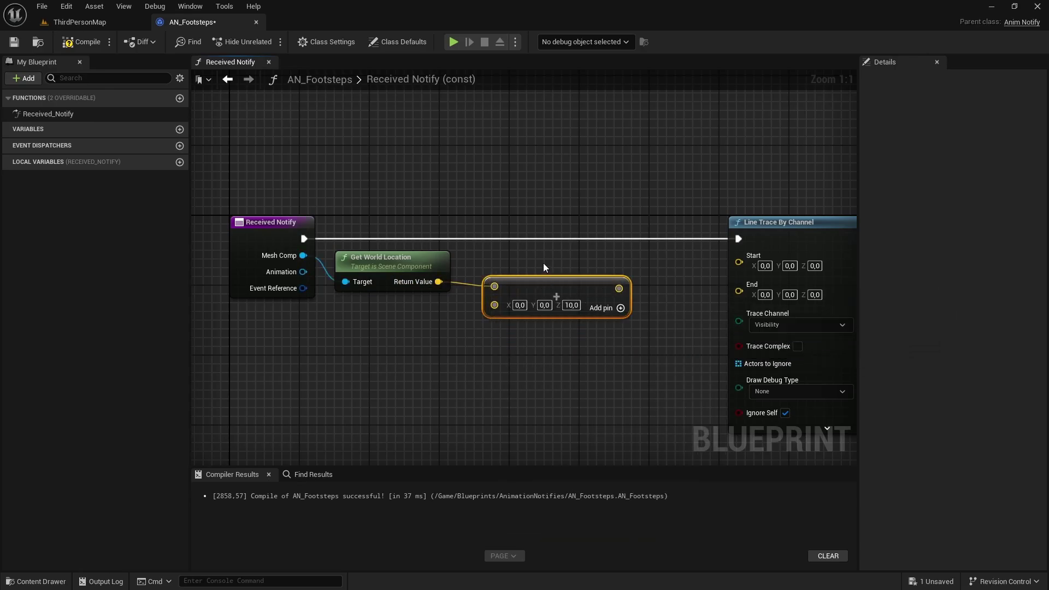
left_click_drag(619, 288, 743, 256)
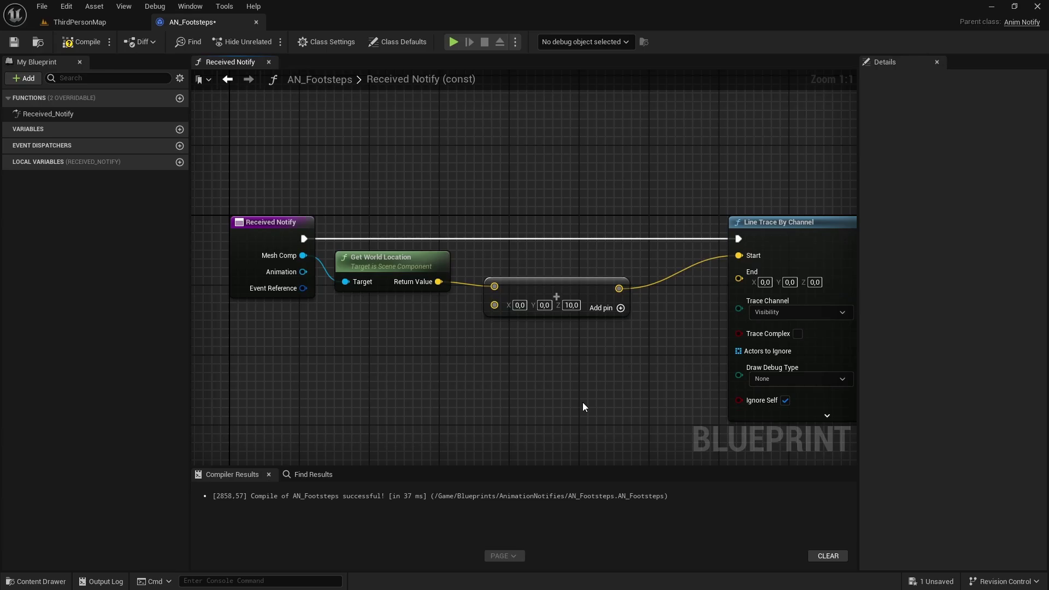
right_click_drag(585, 405, 632, 337)
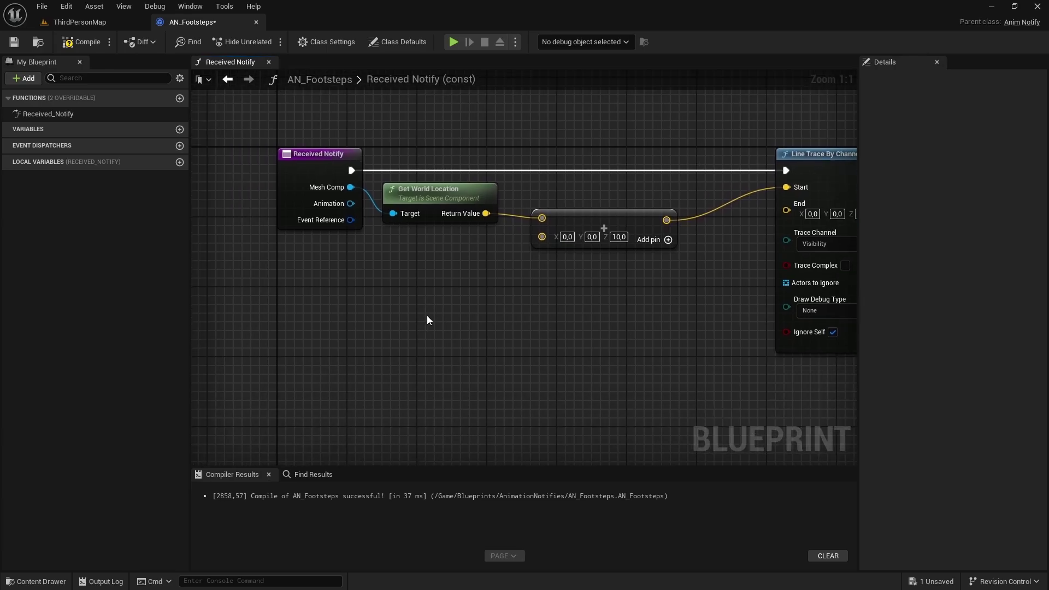
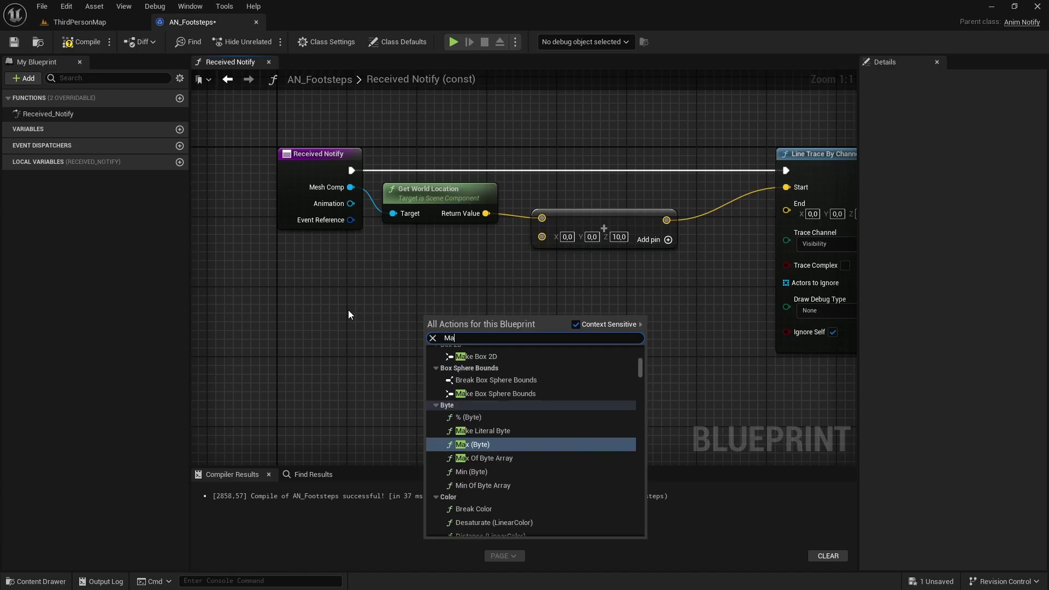
- Add a Make Vector node below Get World Location and set its Z value to -1
type("ctor")
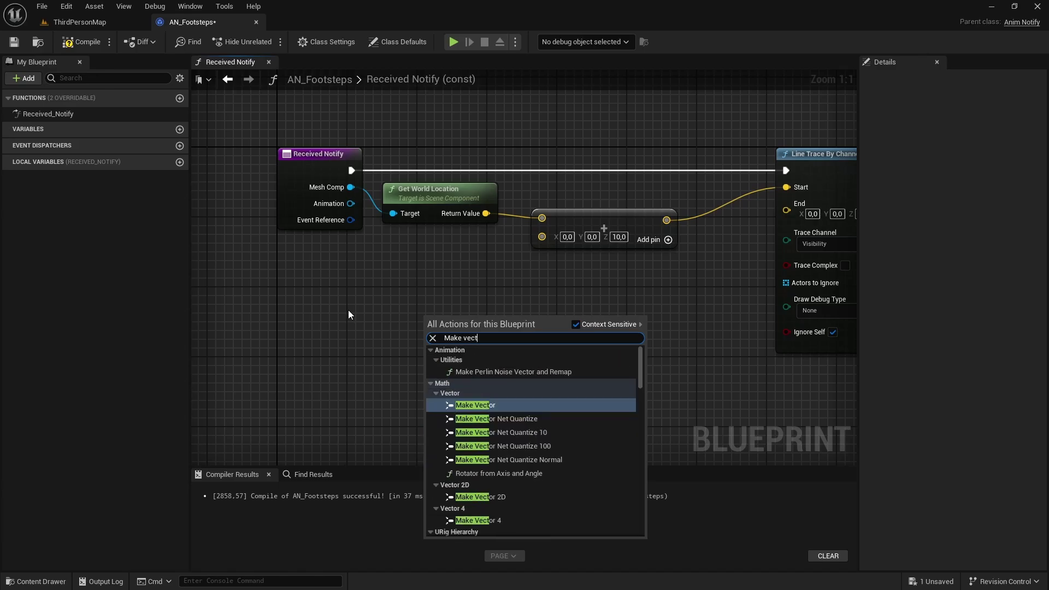
left_click(467, 407)
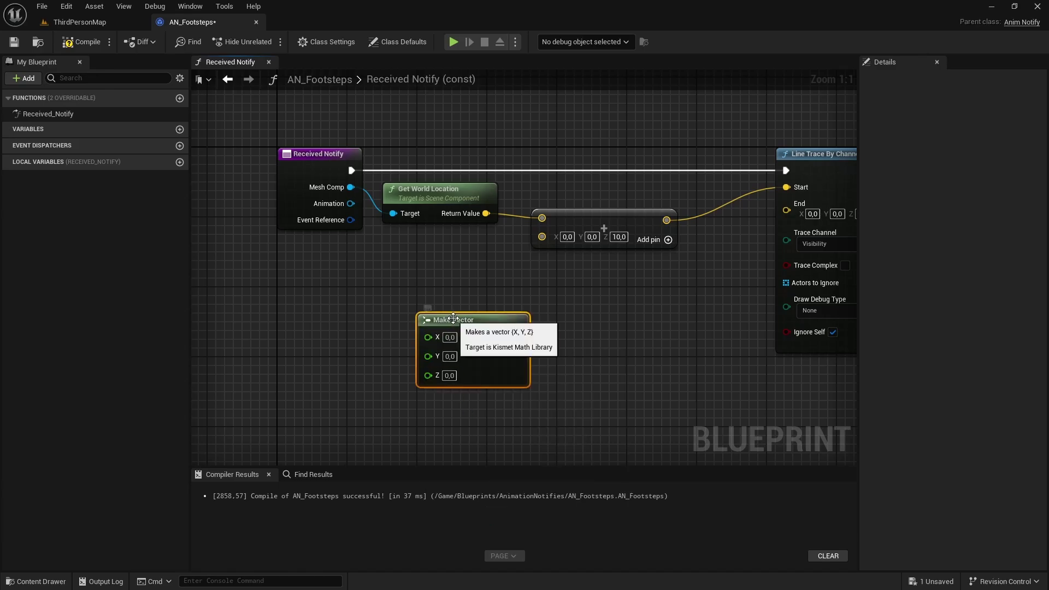
left_click_drag(453, 319, 393, 302)
type("-1")
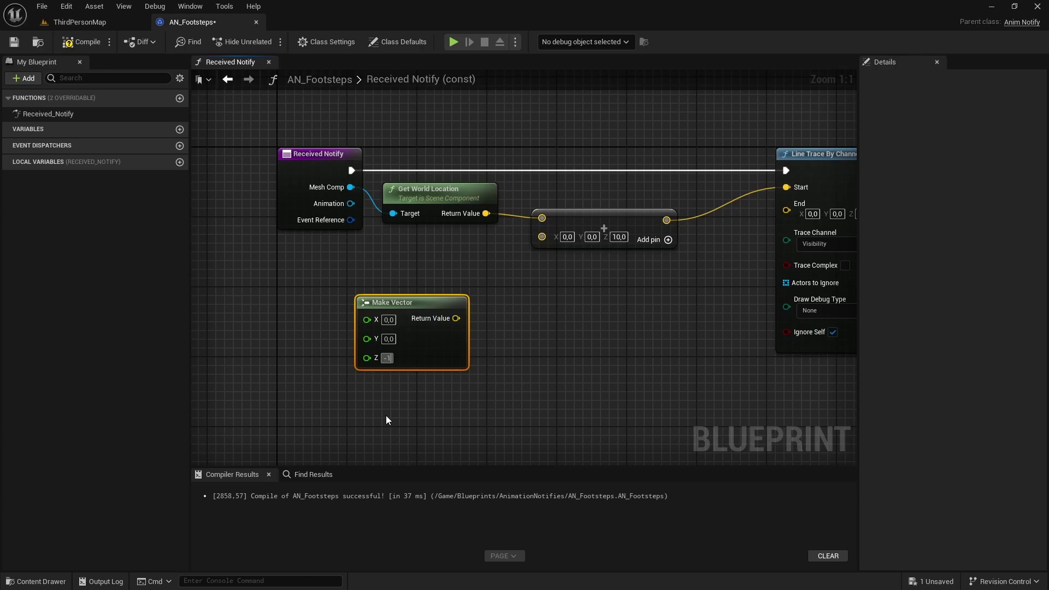
key("Return")
left_click(418, 405)
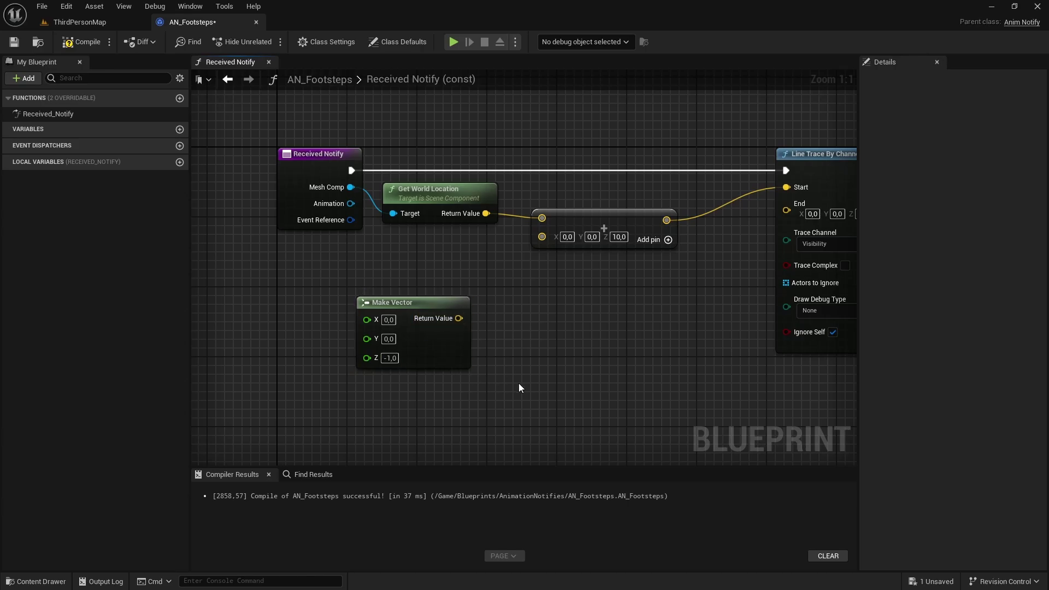
- Create a variable named CheckDistance and make its type Float
left_click(179, 130)
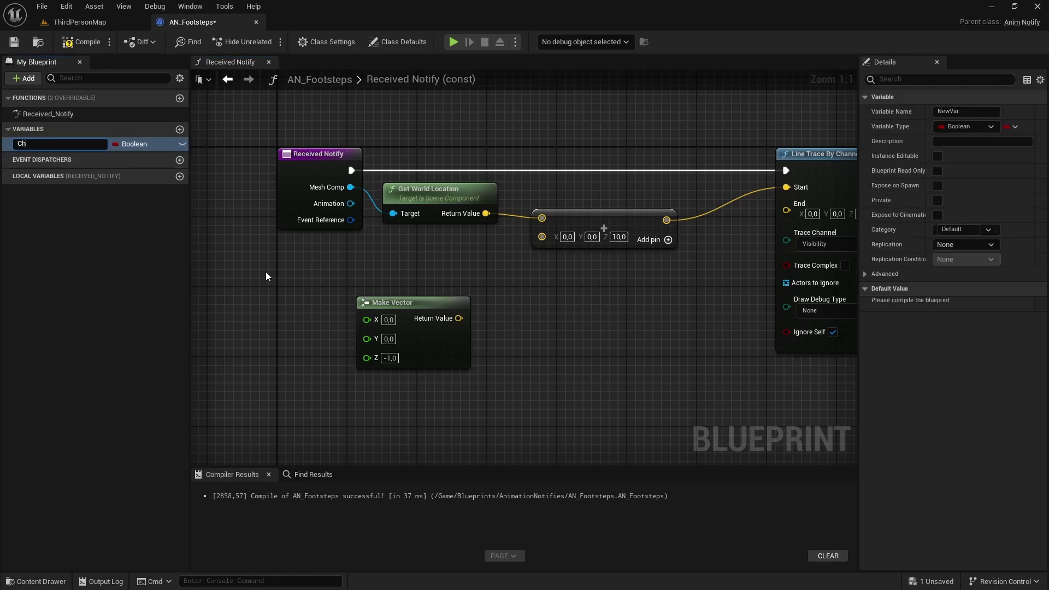
type("CheckDistance")
key("Return")
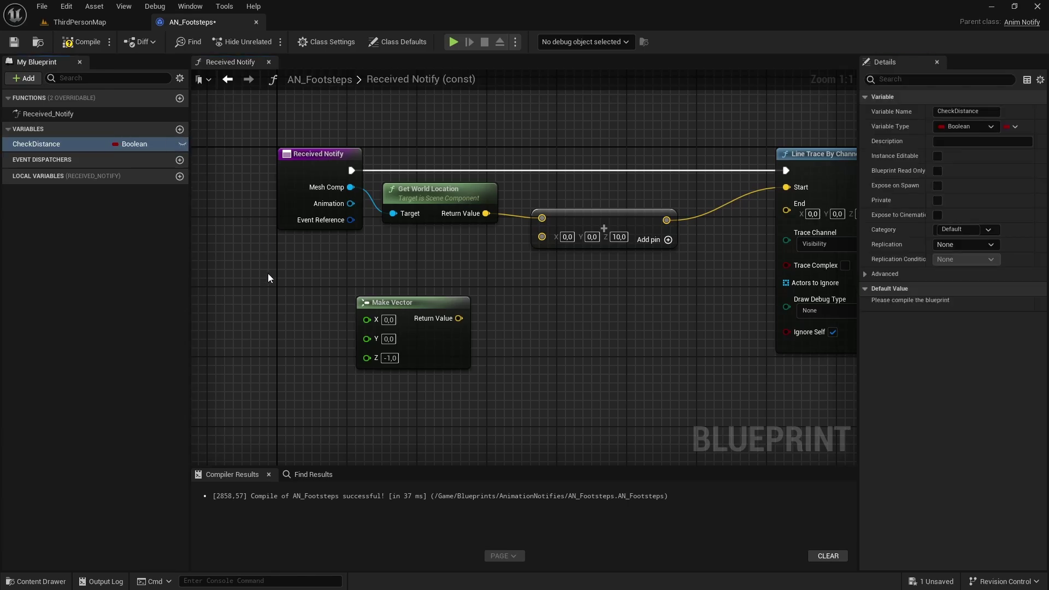
left_click(136, 144)
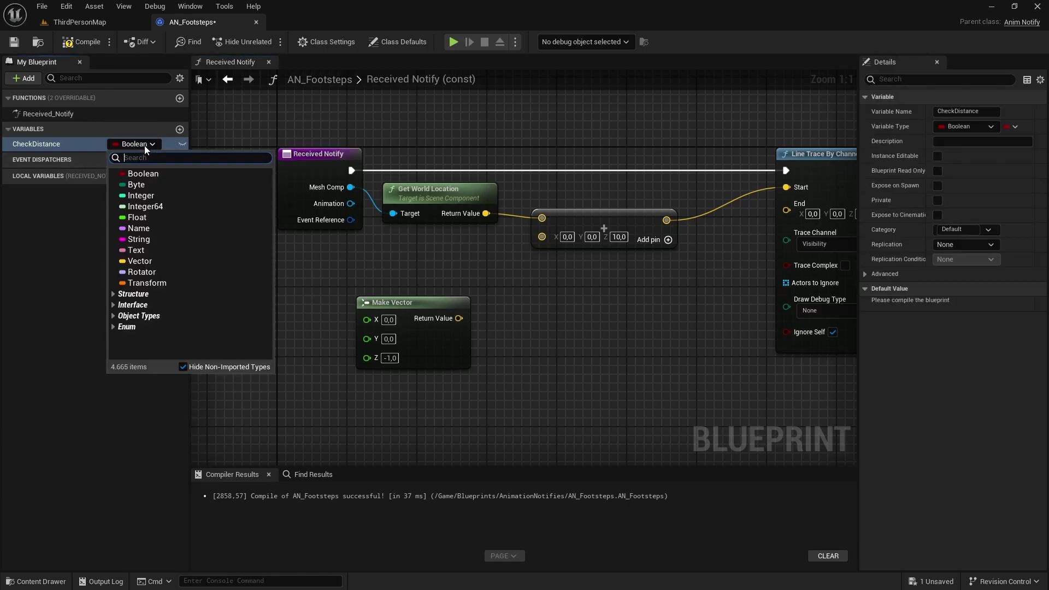
left_click(143, 218)
- Compile the blueprint and set CheckDistance's default value to 20
left_click(80, 44)
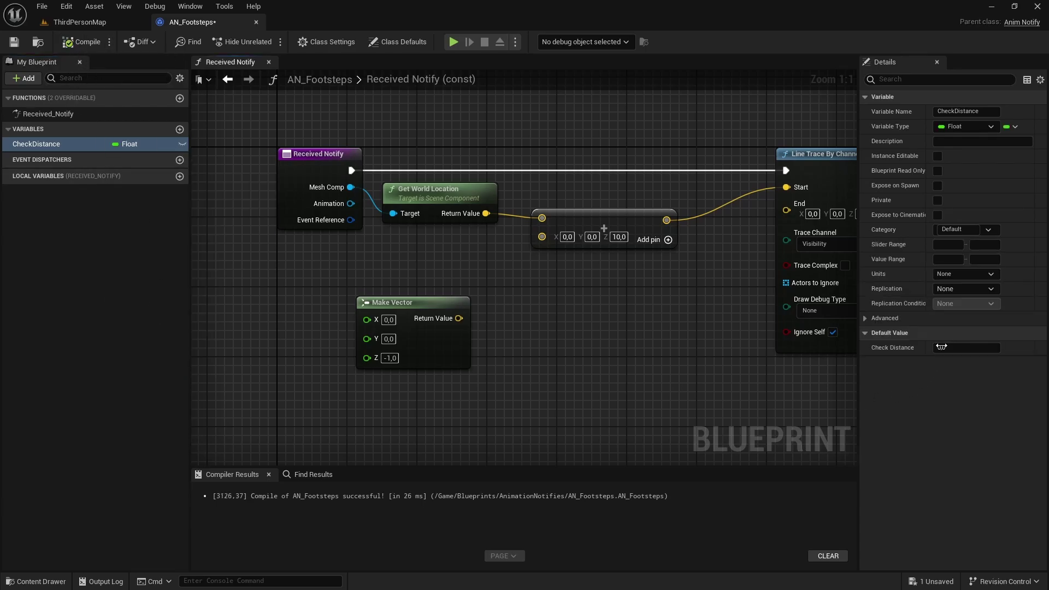
left_click(960, 353)
type("20")
key("Return")
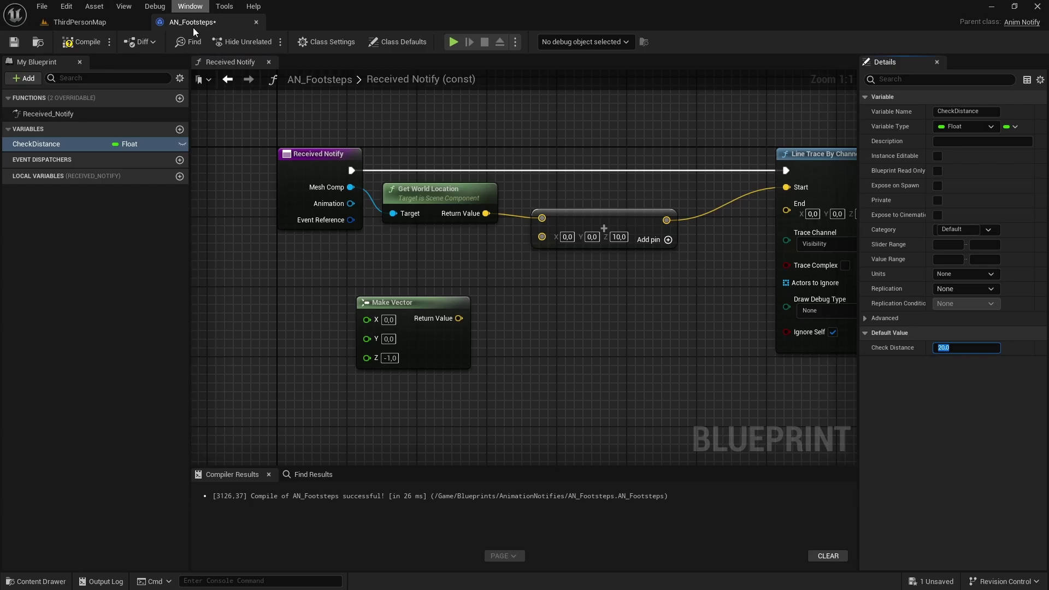
- Add a Multiply node fed by Make Vector's Return Value, placed below the existing vector Add node
right_click_drag(502, 354, 481, 299)
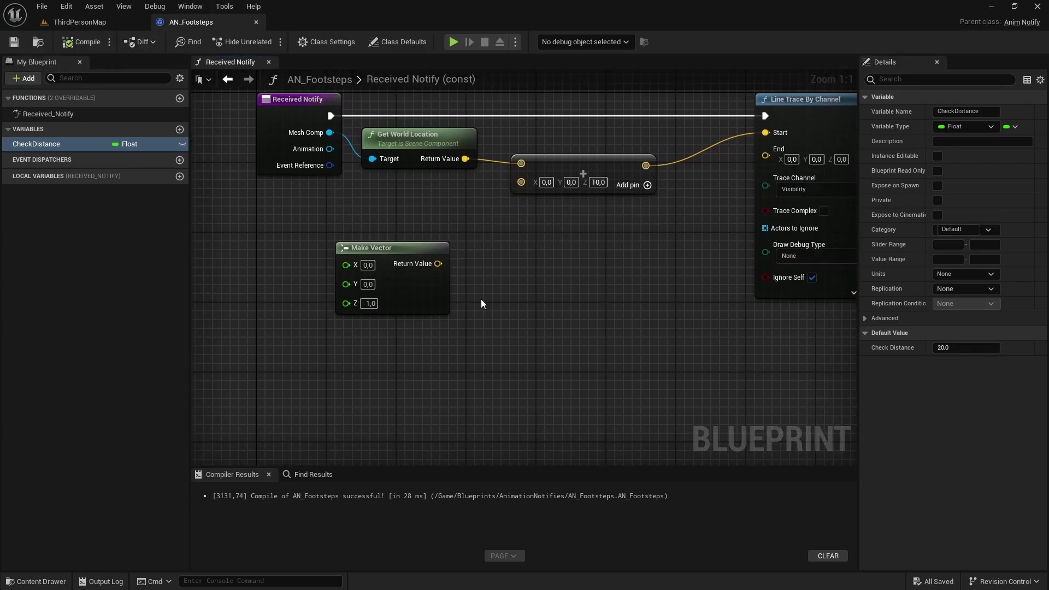
left_click_drag(374, 250, 356, 232)
left_click_drag(420, 246, 493, 313)
type("multiply")
key("Return")
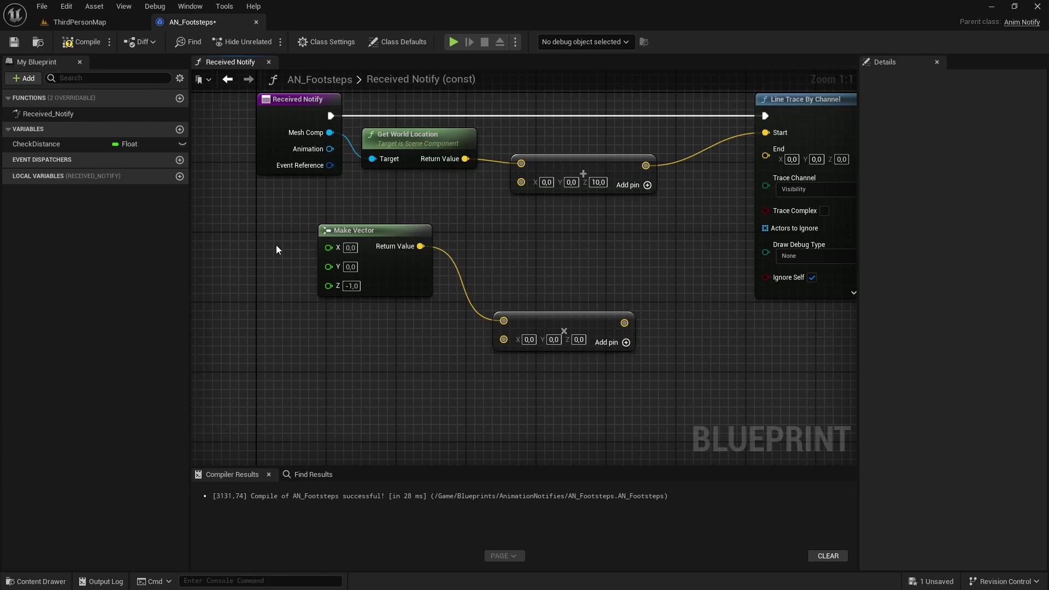
- Place a getter for CheckDistance beside the Multiply node and connect it to the second input
left_click_drag(57, 144, 388, 372, "ctrl")
left_click(389, 346)
left_click_drag(450, 381, 503, 340)
left_click_drag(392, 381, 397, 347)
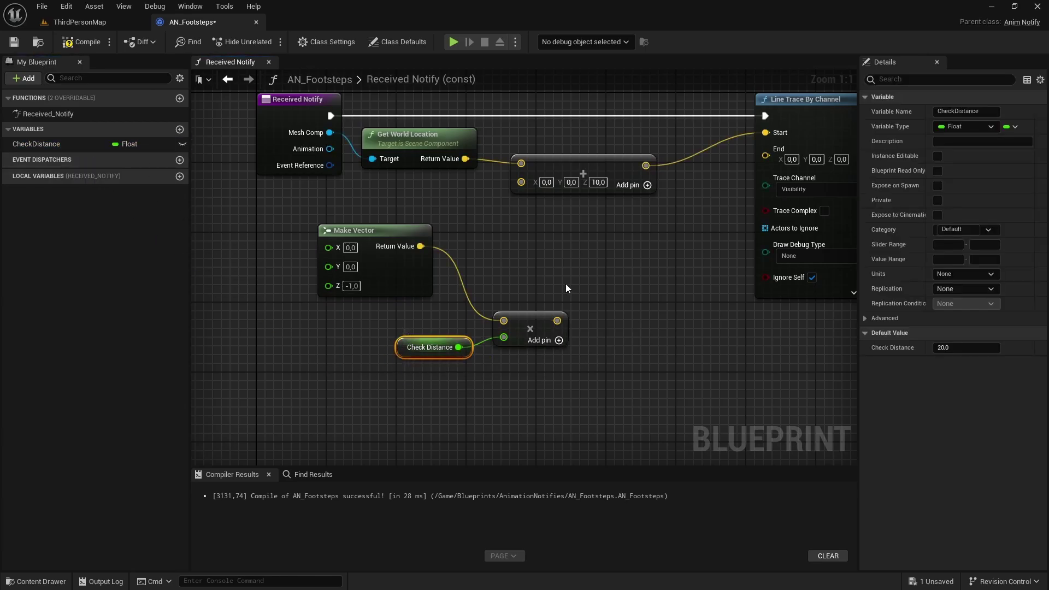
- Move the Line Trace By Channel and Return nodes together farther right of the vector Add node
left_click(647, 248)
right_click_drag(648, 248, 477, 298)
scroll(477, 298, "down", 2)
mouse_move(548, 128)
left_mouse_down()
mouse_move(634, 187)
mouse_move(757, 211)
left_mouse_up()
left_click_drag(598, 189, 702, 187)
left_click(571, 136)
- Add a second Add node that sums the offset world location and the Multiply node's result
scroll(522, 245, "up", 1)
right_click_drag(522, 244, 623, 220)
left_click_drag(575, 209, 609, 231)
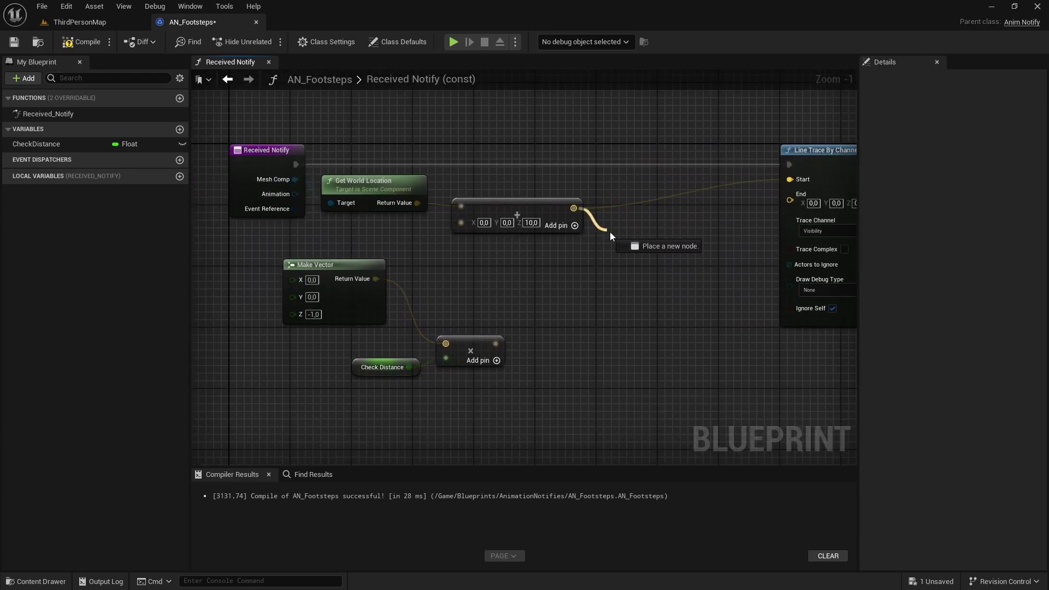
left_click_drag(650, 266, 650, 277)
type("+")
left_click(665, 271)
left_click_drag(493, 344, 621, 292)
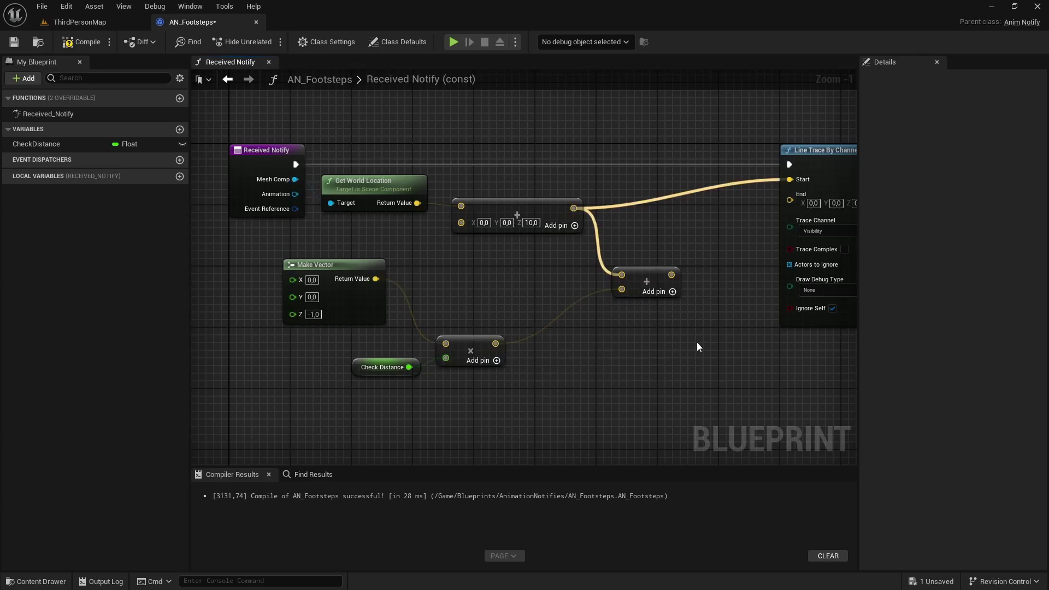
- Connect the second Add node's result to the line trace's End and save the blueprint
right_click_drag(696, 347, 594, 375)
left_click_drag(569, 302, 604, 286)
left_click_drag(680, 238, 688, 227)
key("ctrl+s")
scroll(559, 388, "down", 2)
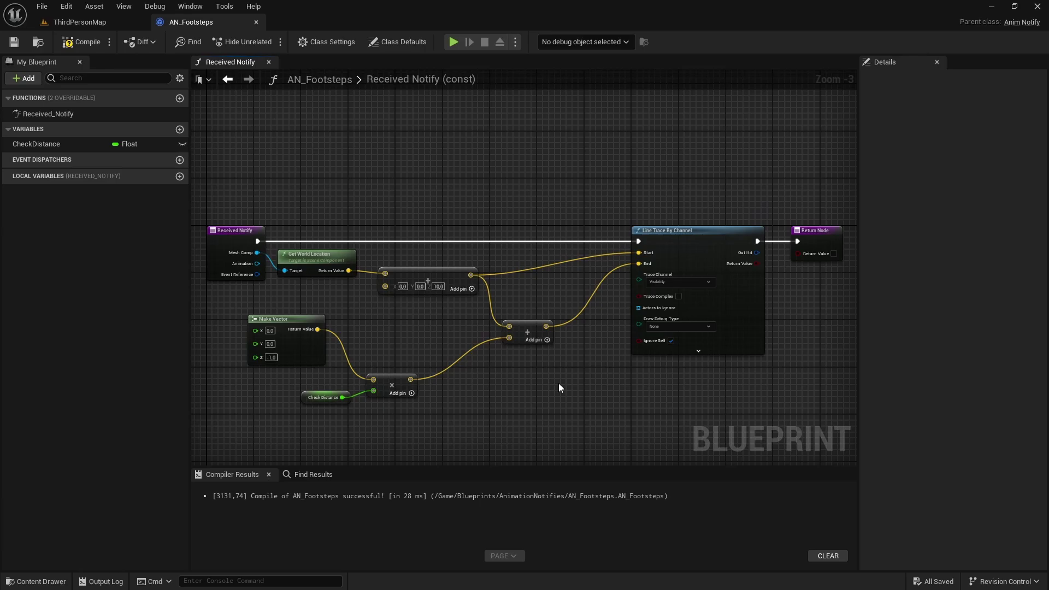
- Move the Return Node farther right to open a gap after Line Trace By Channel
right_click_drag(841, 317, 554, 331)
scroll(554, 331, "up", 2)
left_click_drag(510, 225, 725, 224)
- Add a Branch conditioned on the line trace's Return Value and wire execution from the trace through its True output to the Return Node
scroll(501, 176, "up", 1)
left_click_drag(407, 271, 520, 275)
type("branch")
key("Return")
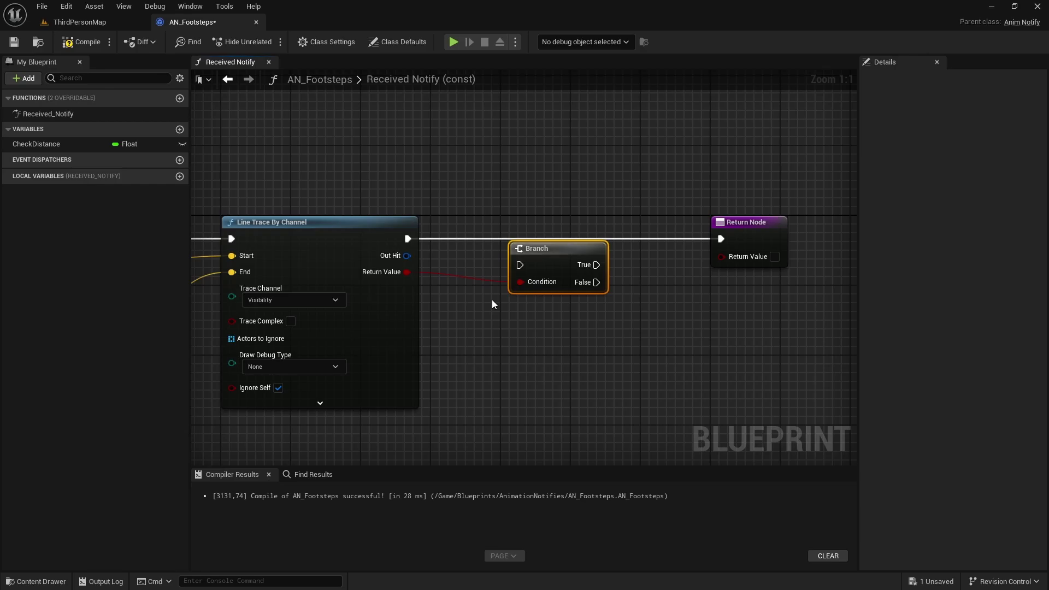
left_click_drag(527, 256, 483, 230)
left_click_drag(416, 243, 483, 243)
left_click_drag(552, 239, 721, 238)
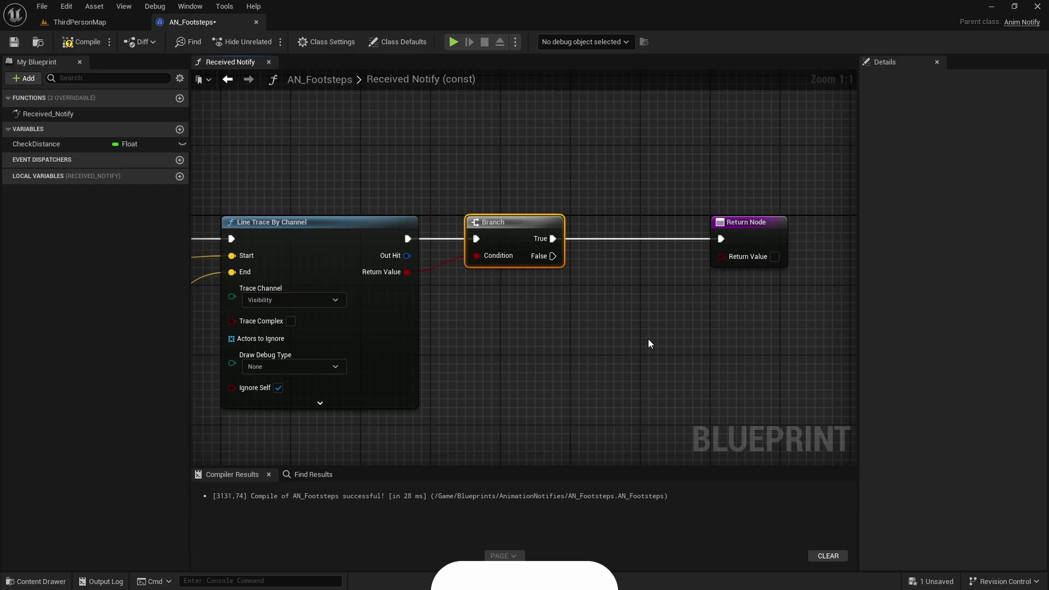
- Move the Return Node well to the right of the Branch node
scroll(633, 343, "down", 1)
right_click_drag(640, 344, 555, 344)
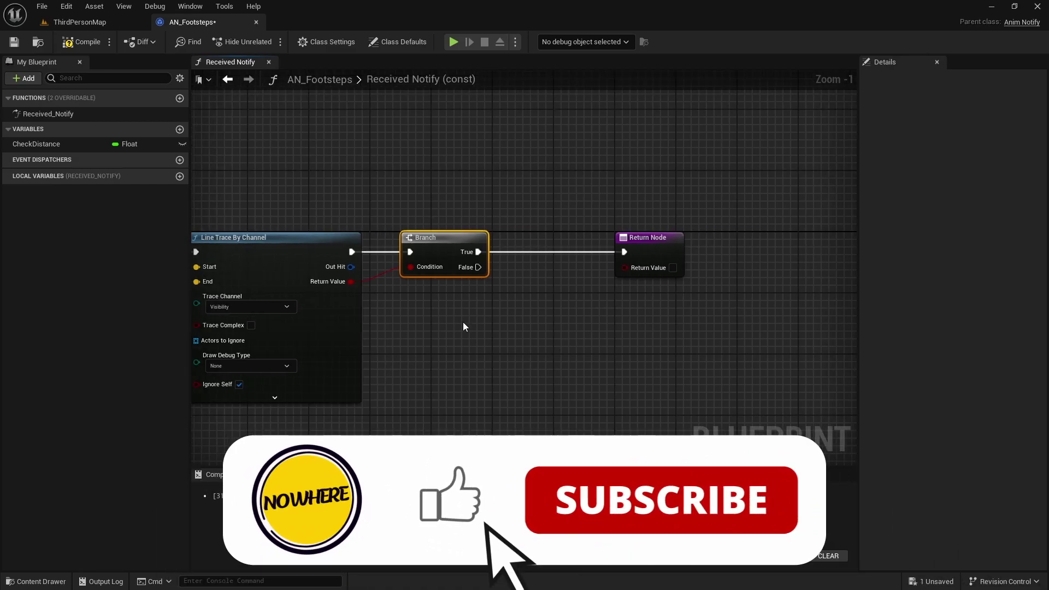
left_click_drag(428, 163, 713, 336)
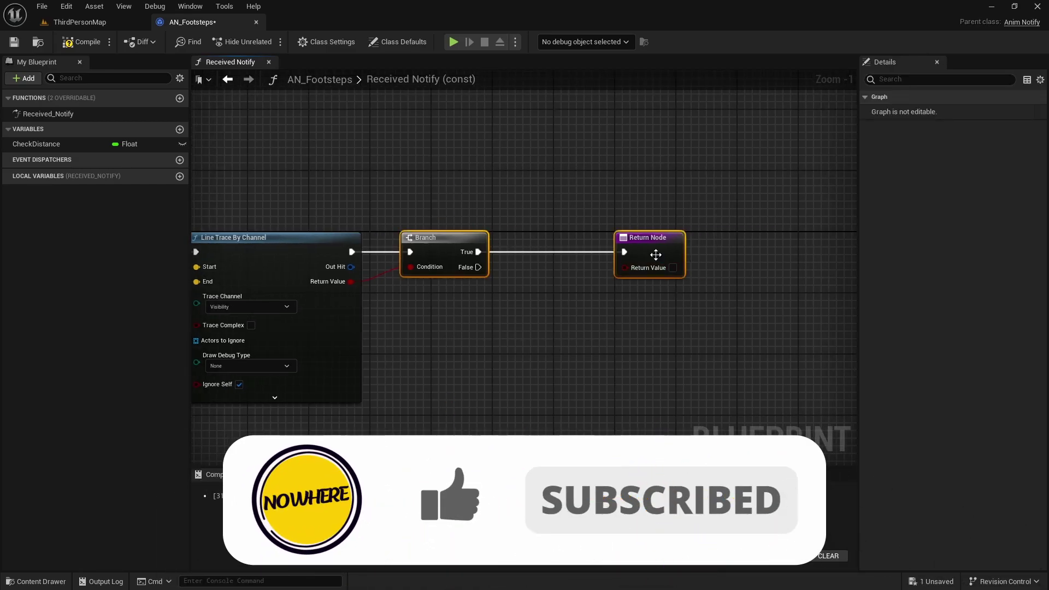
left_click_drag(599, 199, 709, 330)
left_click_drag(656, 251, 840, 251)
left_click(741, 211)
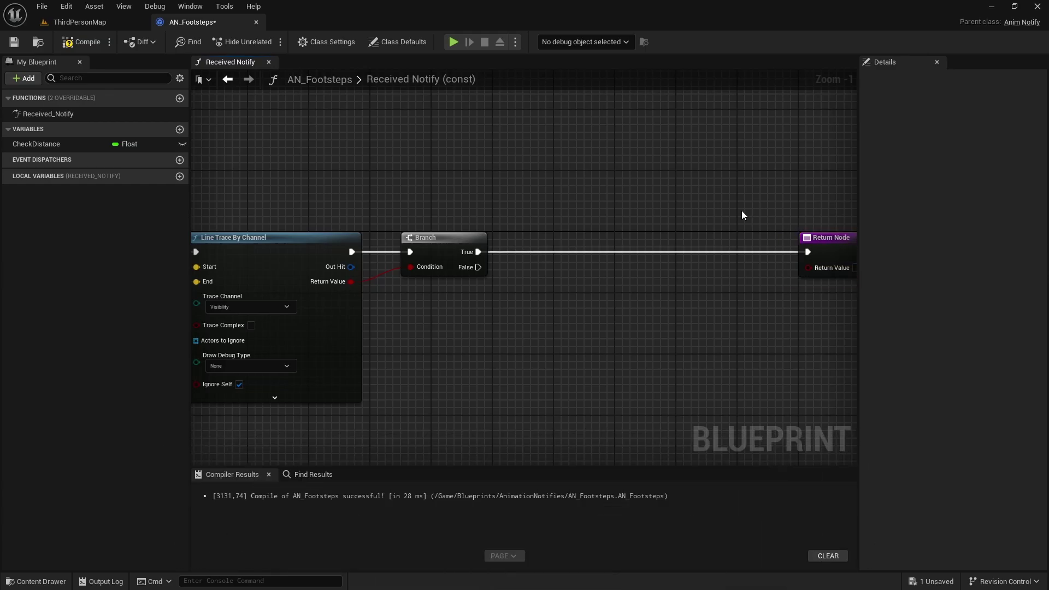
- Add a Spawn Sound at Location node and wire it between Branch's True output and the Return Node
right_click(579, 304)
type("Spawn sound")
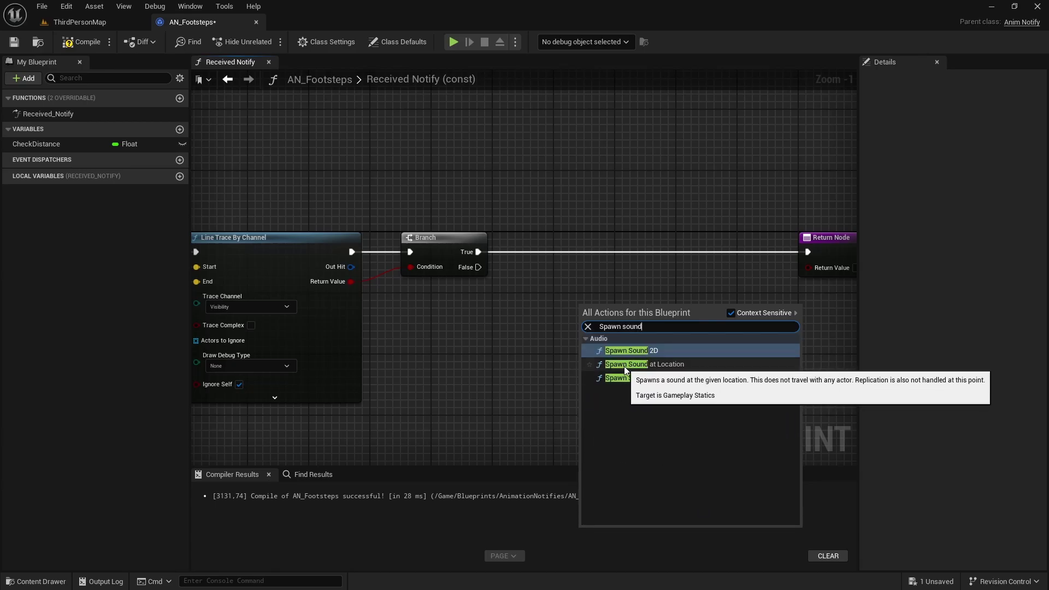
left_click(660, 365)
left_click_drag(652, 326, 680, 251)
left_click_drag(478, 252, 662, 258)
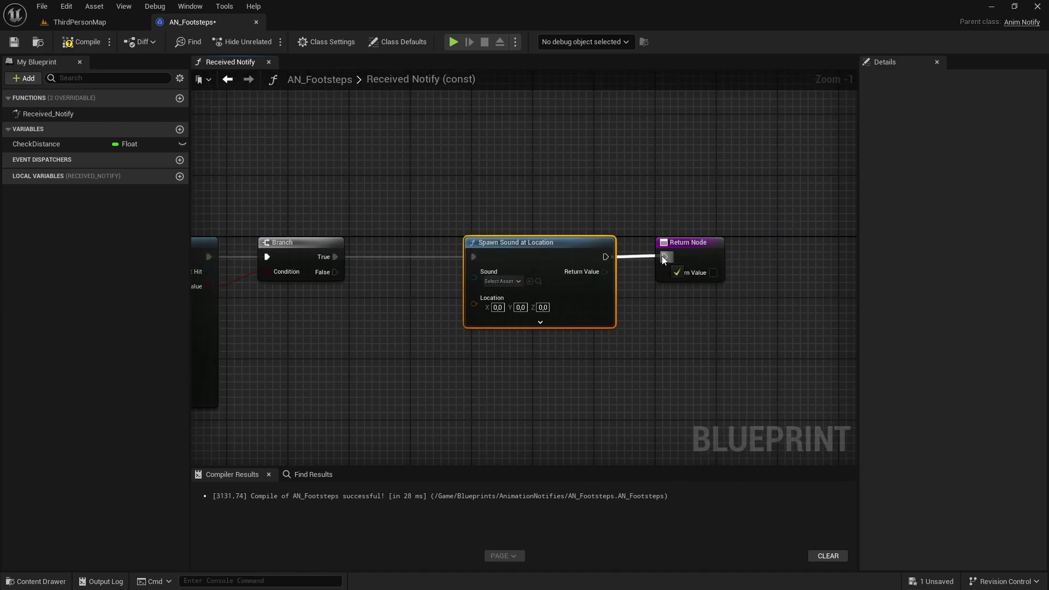
- Enable the Return Value option on the Return Node
left_click(713, 273)
left_click(688, 295)
scroll(583, 328, "up", 1)
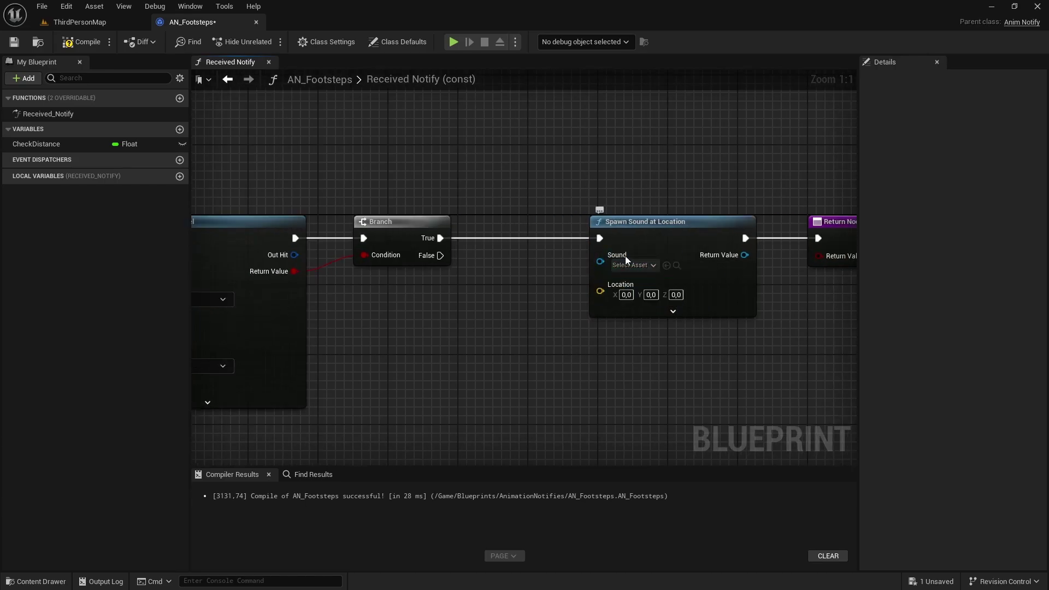
- Move the Spawn Sound at Location and Return nodes together farther right of the Branch
scroll(601, 249, "down", 1)
left_click(664, 266)
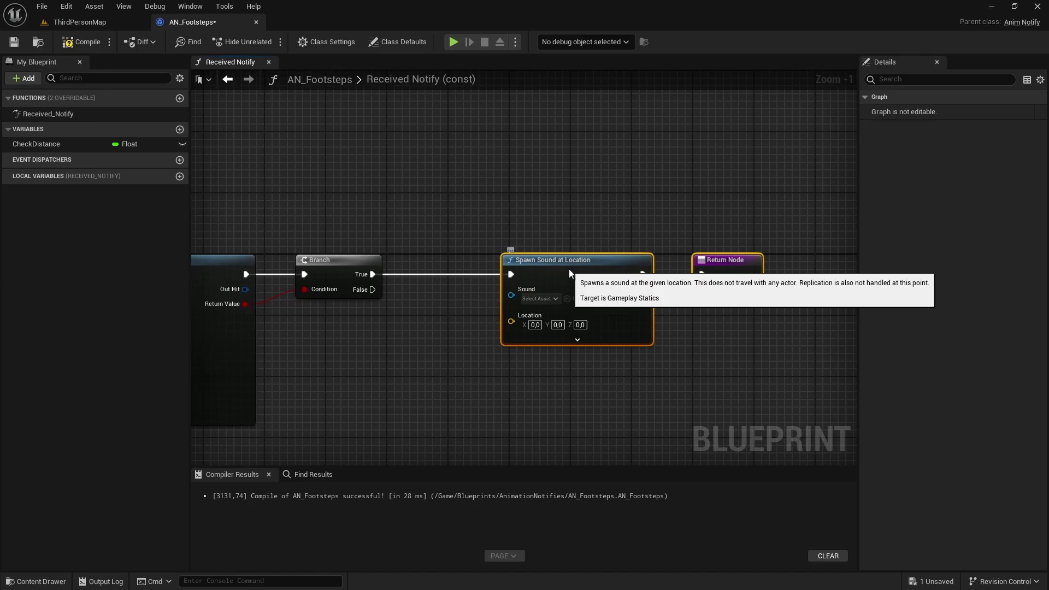
left_click(405, 231)
- Add a Break Hit Result node from the line trace's Out Hit, expand all its outputs, and place it below the Branch
right_click_drag(407, 353, 549, 345)
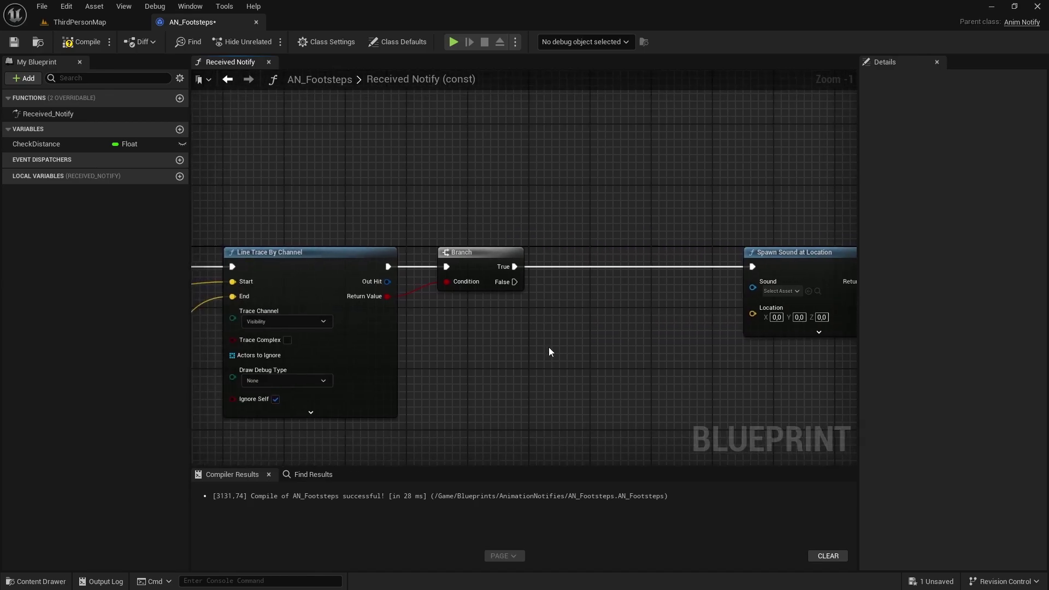
scroll(549, 346, "up", 1)
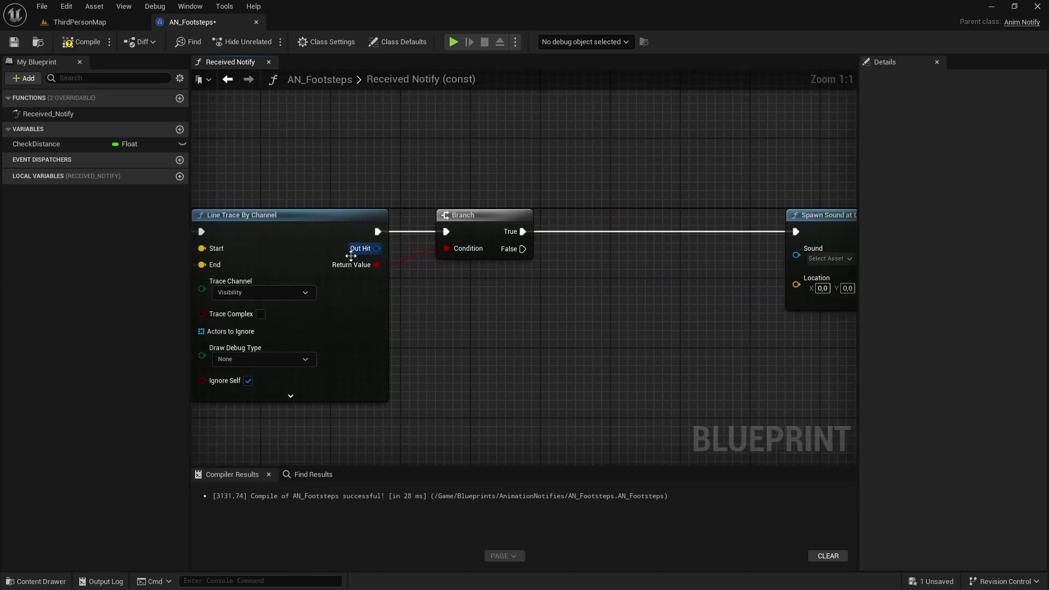
left_click_drag(361, 249, 453, 357)
type("break")
key("Return")
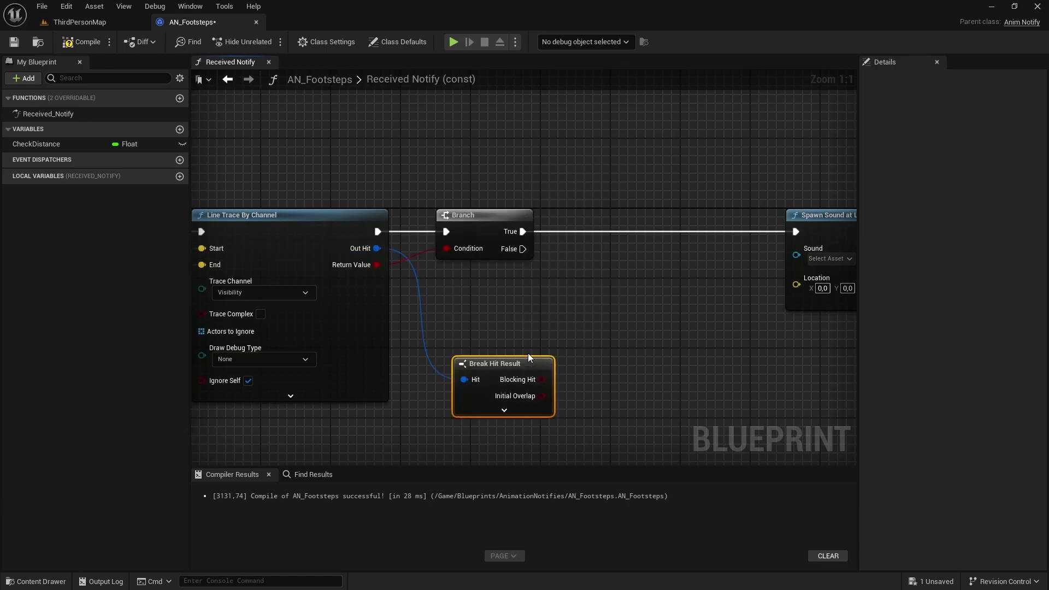
left_click(512, 411)
right_click_drag(507, 384, 454, 266)
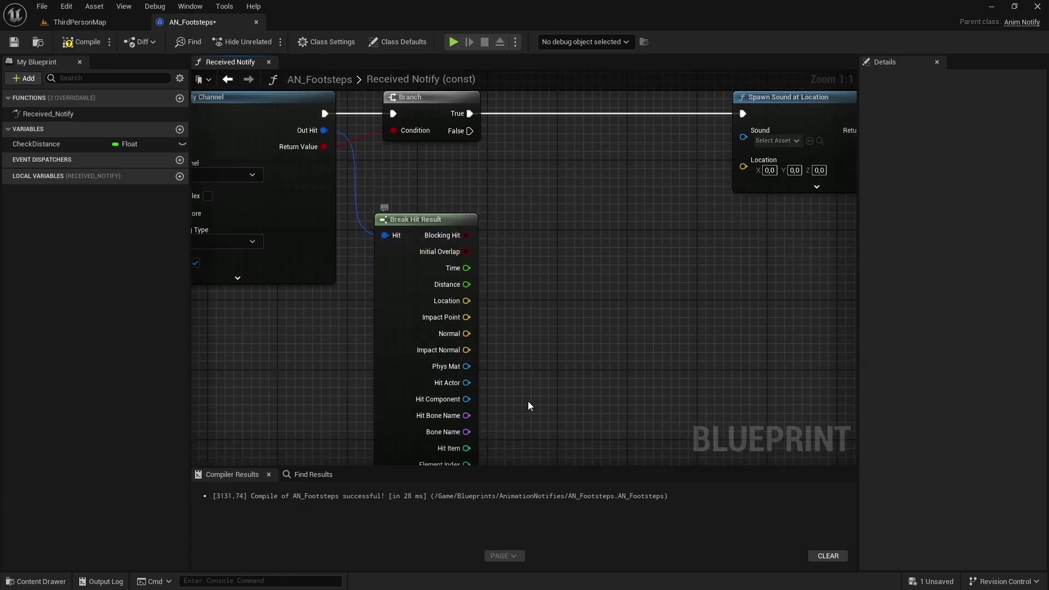
- Add a Select node feeding the Sound input of Spawn Sound at Location and place it to the left below that node
right_click_drag(492, 403, 441, 377)
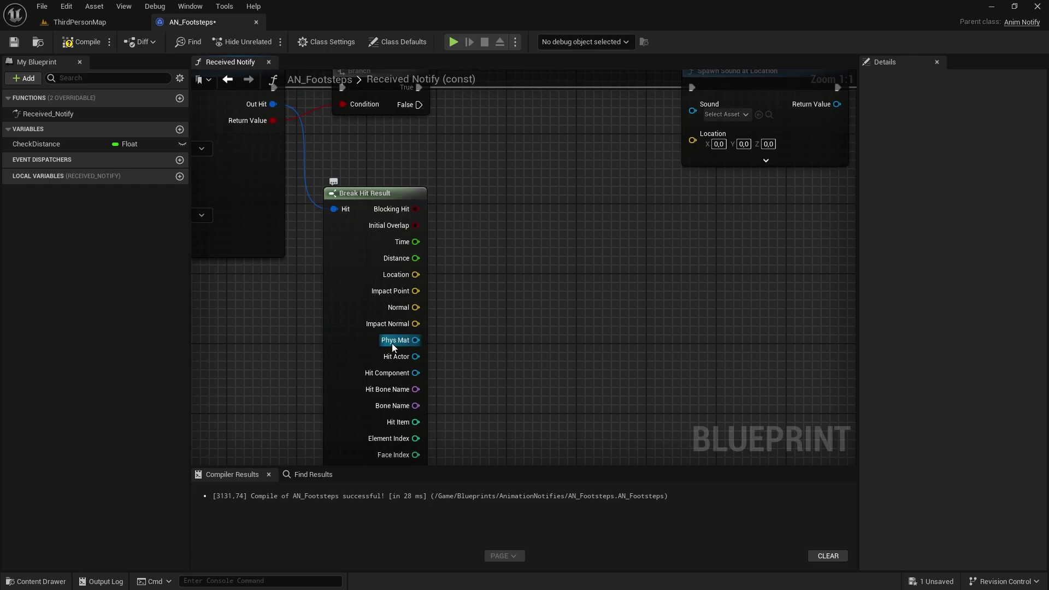
key("Home")
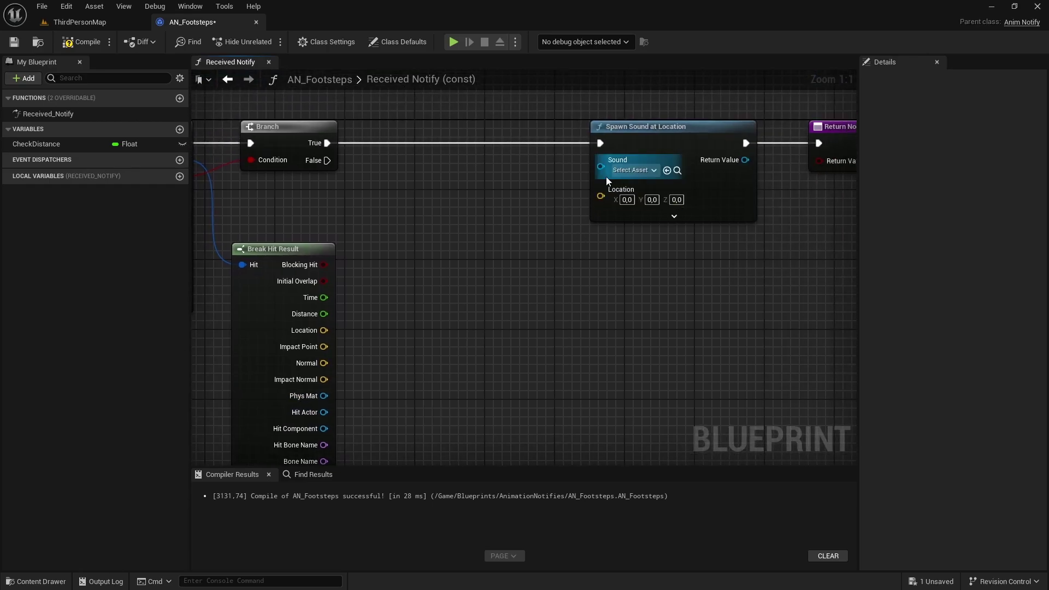
left_click_drag(600, 168, 542, 175)
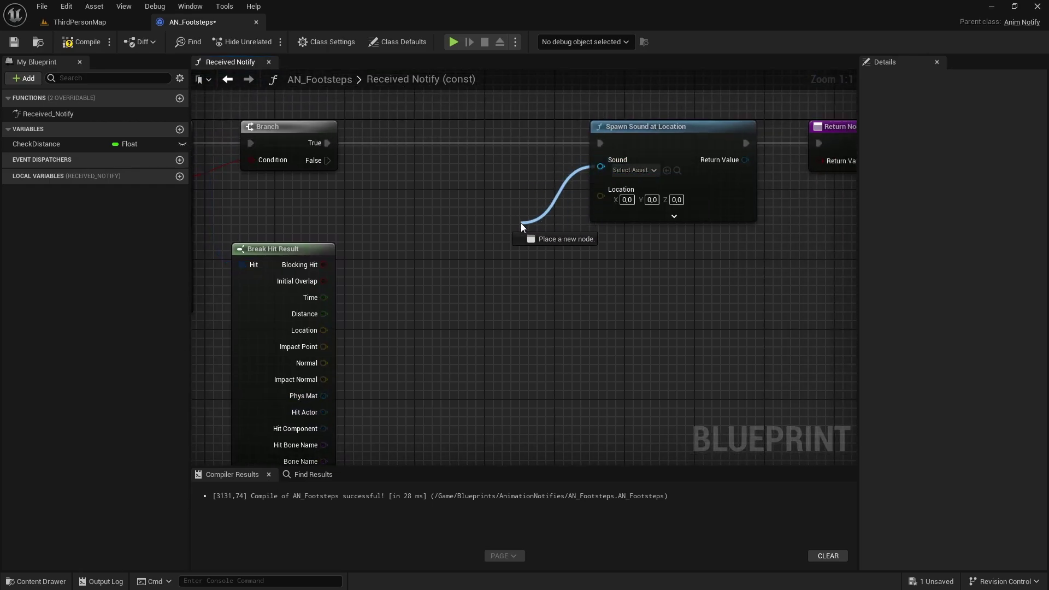
left_click_drag(521, 225, 520, 224)
type("select")
key("Return")
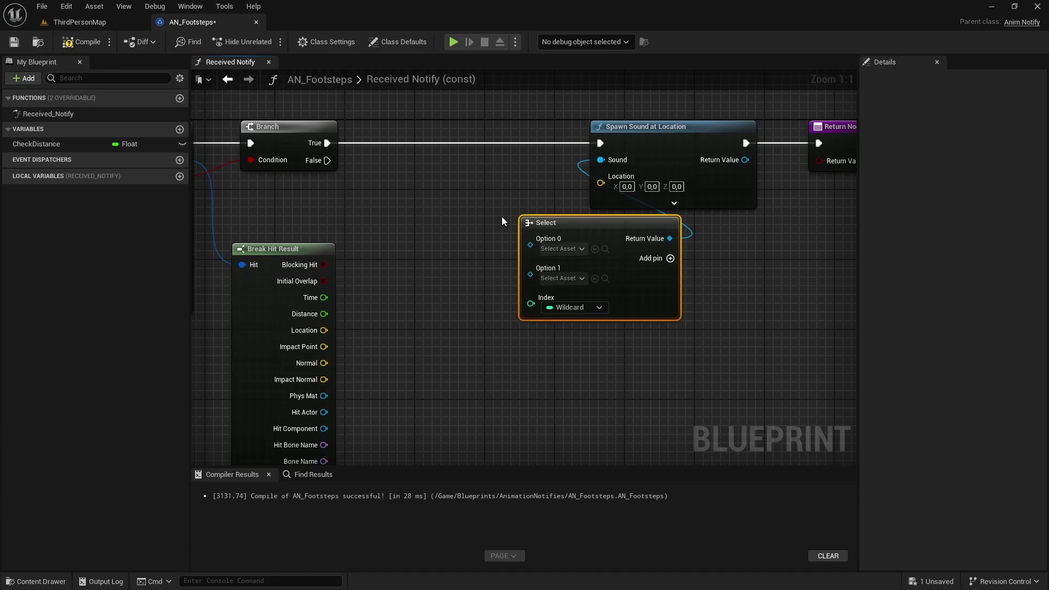
left_click_drag(532, 222, 446, 203)
- Move the Select and Spawn Sound at Location nodes farther right, leaving more room after Branch and Break Hit Result
scroll(665, 233, "down", 3)
left_click_drag(745, 150, 430, 378)
left_click_drag(414, 264, 472, 269)
left_click(531, 247)
left_click(473, 248)
- Add a Get Surface Type node from Break Hit Result's Phys Mat output and place it just beside that pin
scroll(411, 306, "up", 3)
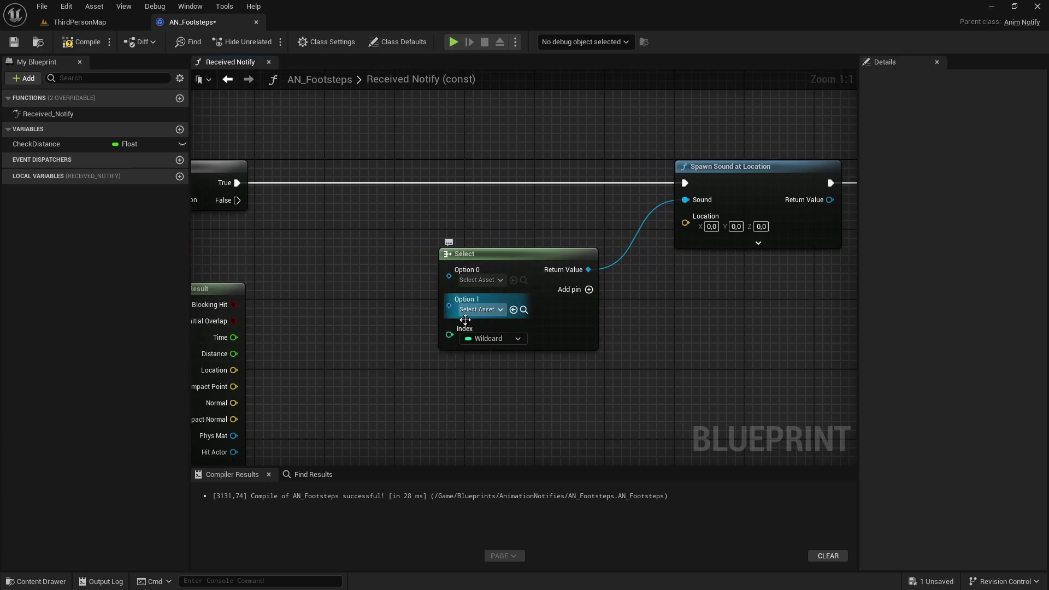
right_click_drag(383, 333, 596, 242)
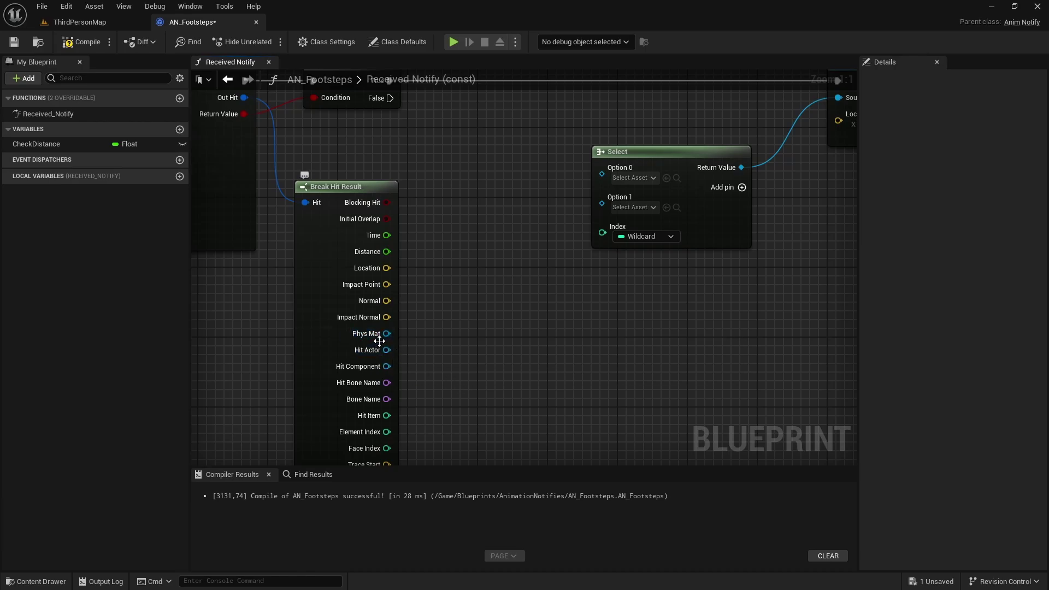
left_click_drag(387, 333, 421, 363)
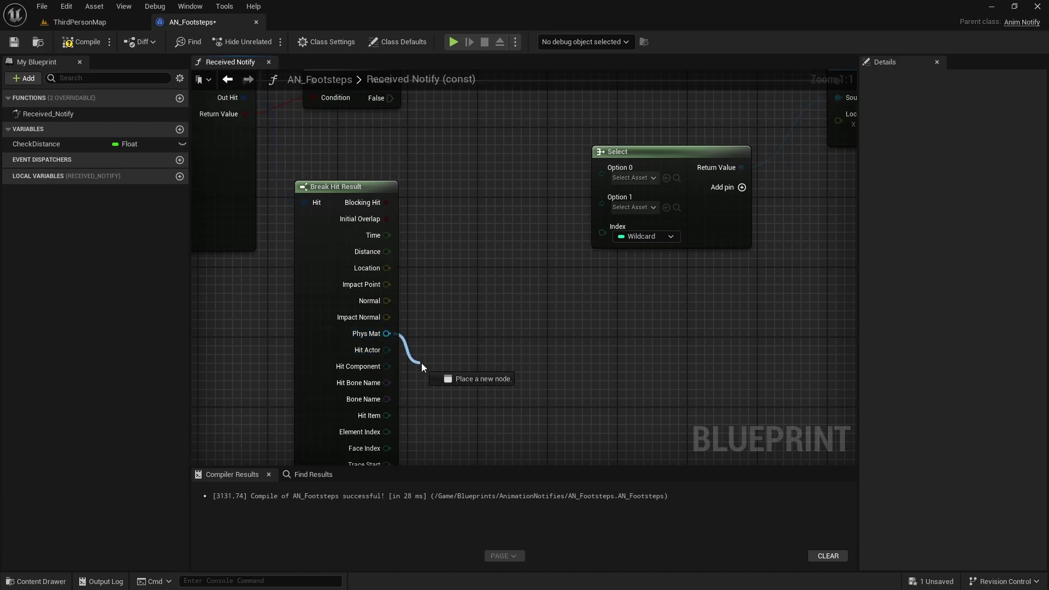
left_click_drag(466, 322, 467, 322)
type("Sur")
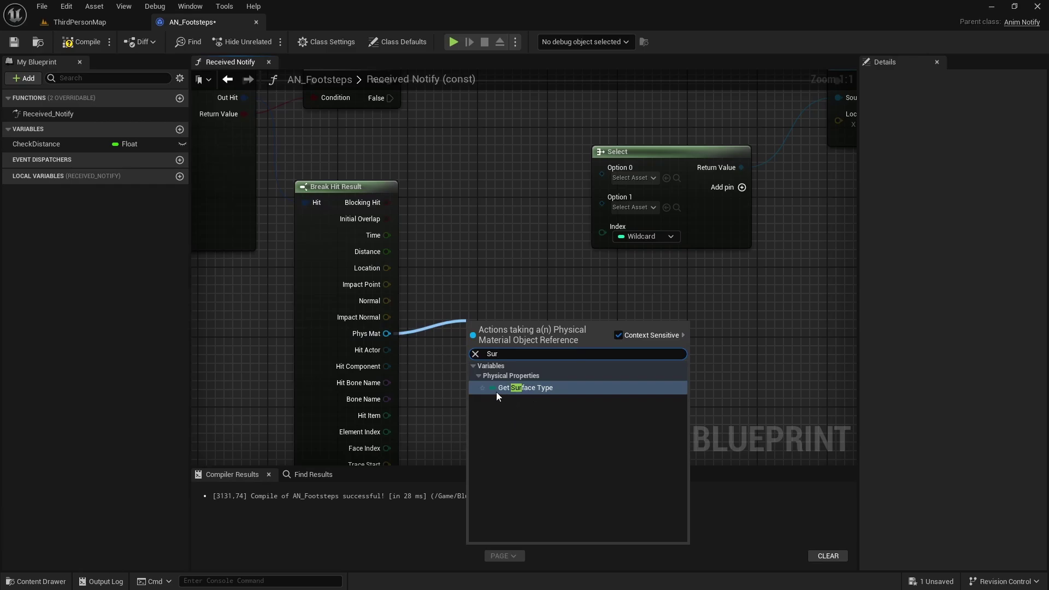
left_click(523, 388)
left_click_drag(509, 335, 482, 318)
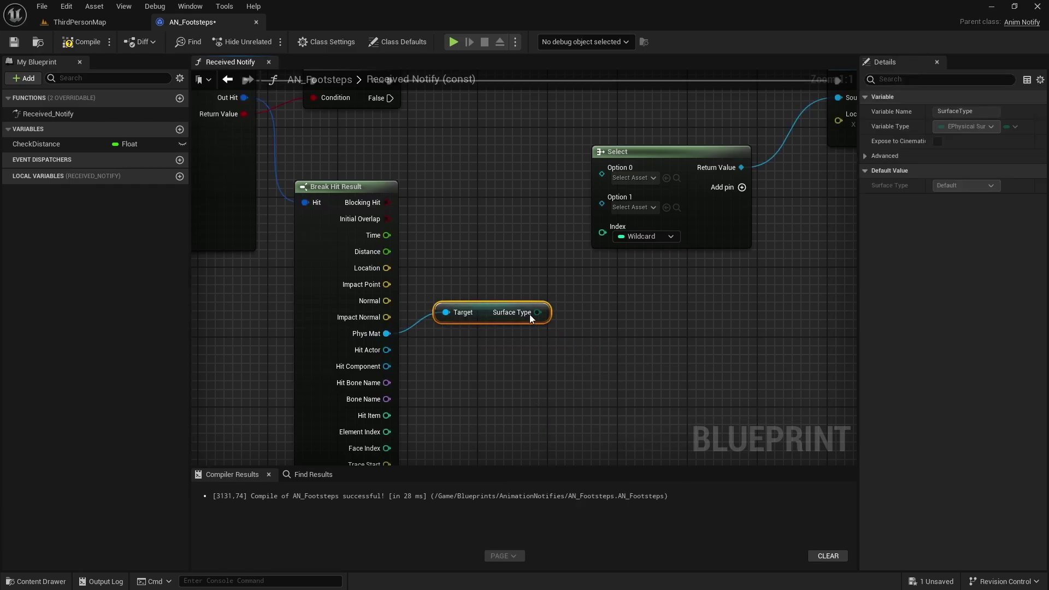
left_click(576, 326)
- Connect the Surface Type output to the Select node's Index input
right_click_drag(577, 326, 478, 354)
left_click_drag(456, 350, 501, 329)
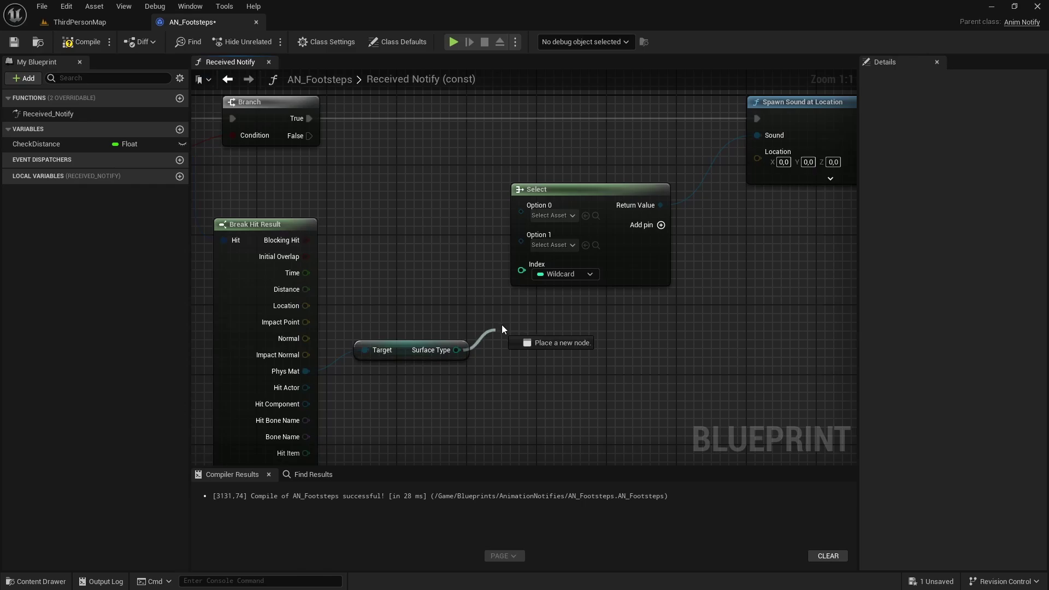
left_click_drag(520, 271, 521, 272)
right_click_drag(611, 381, 558, 385)
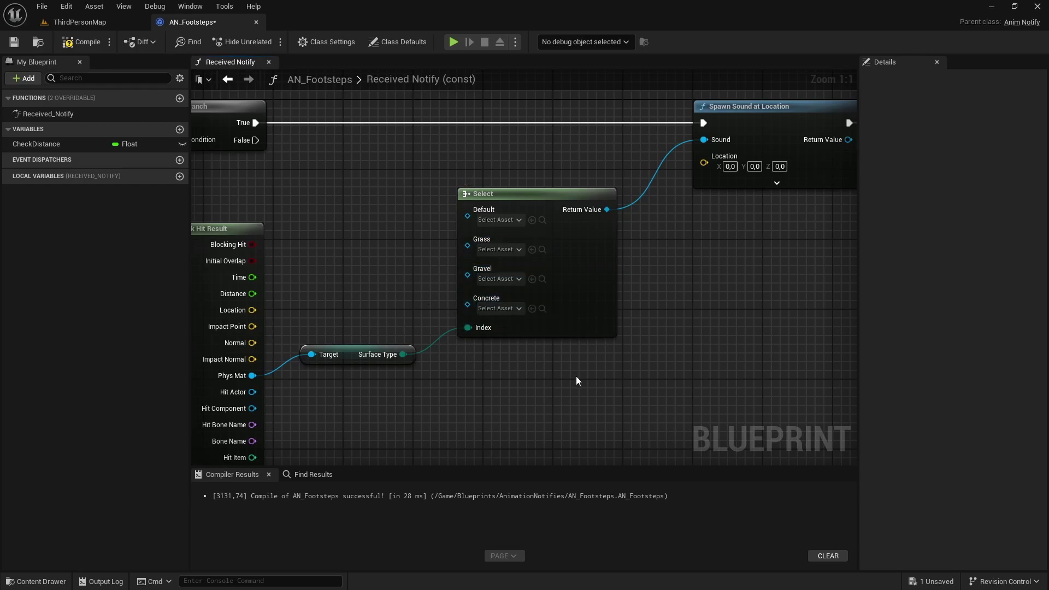
- In the Select node, assign MS_FootstepGrass to Grass, MS_FootstepGravel to Gravel, and MS_Concrete to both Concrete and Default
left_click(496, 249)
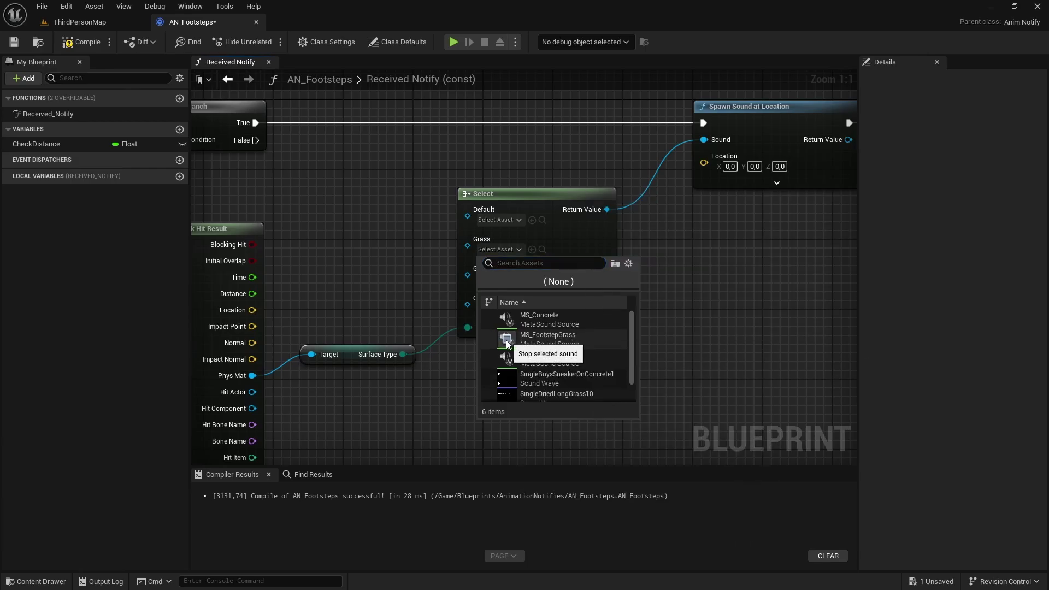
left_click(540, 339)
left_click(498, 279)
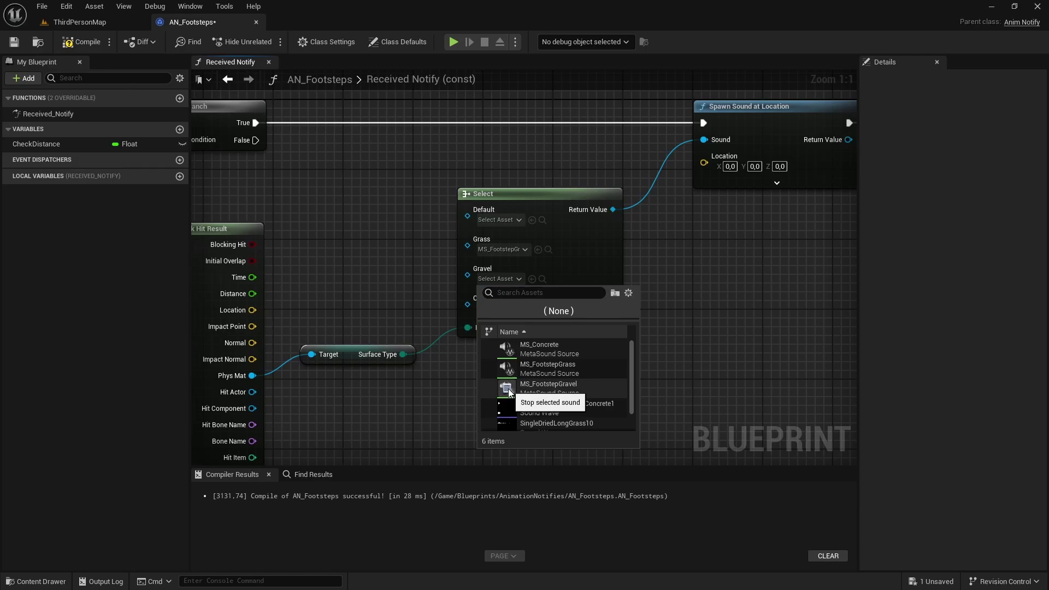
left_click(533, 386)
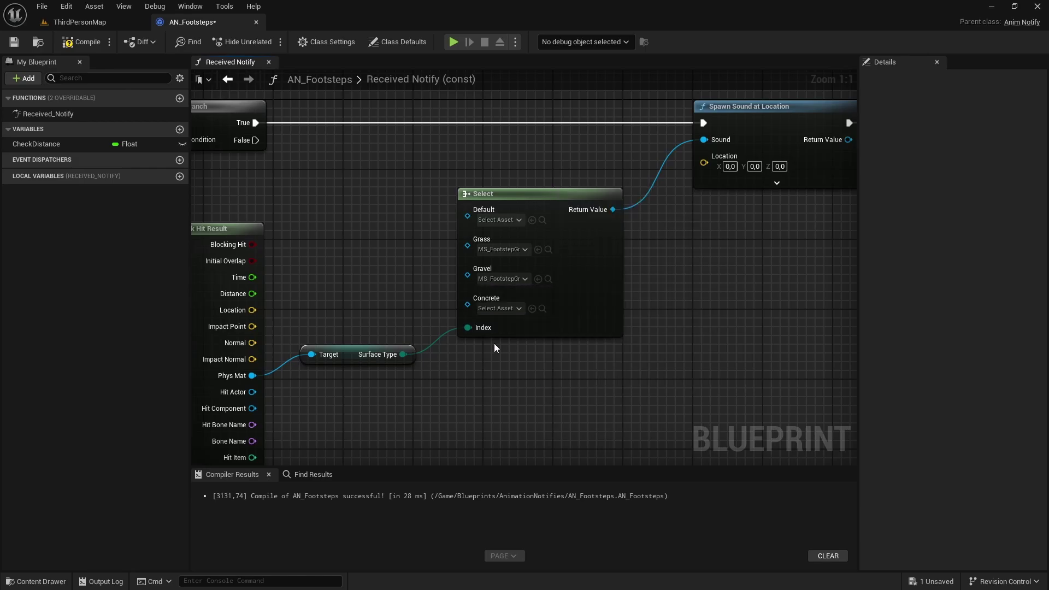
left_click(501, 309)
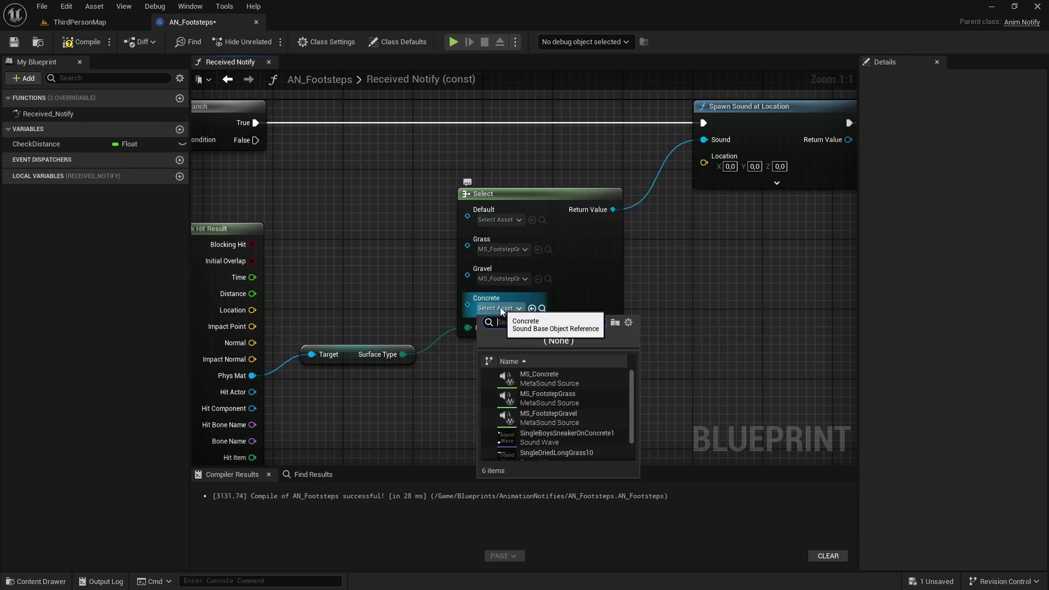
left_click(539, 380)
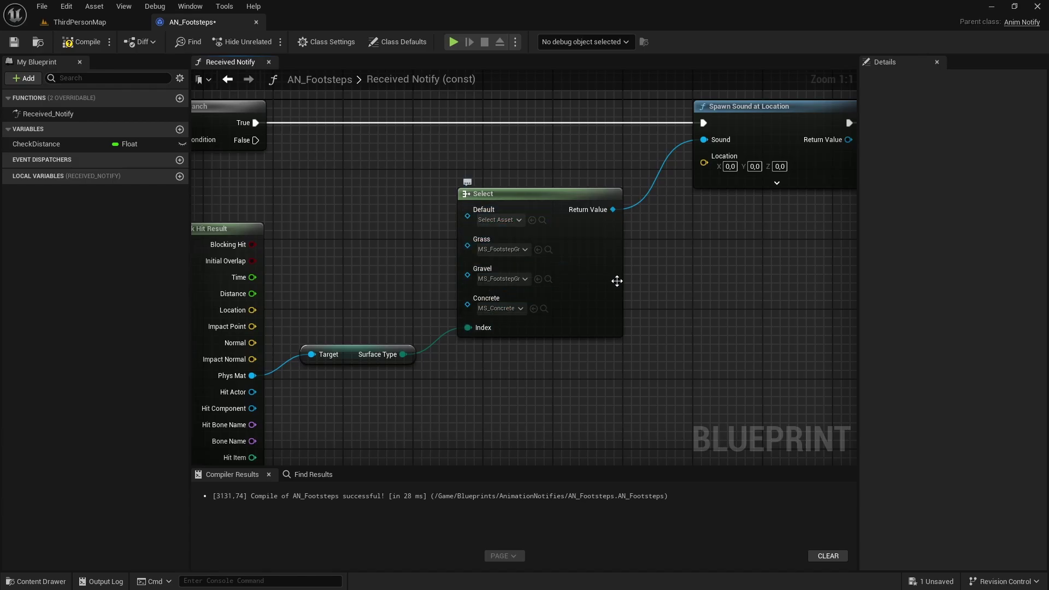
left_click(498, 220)
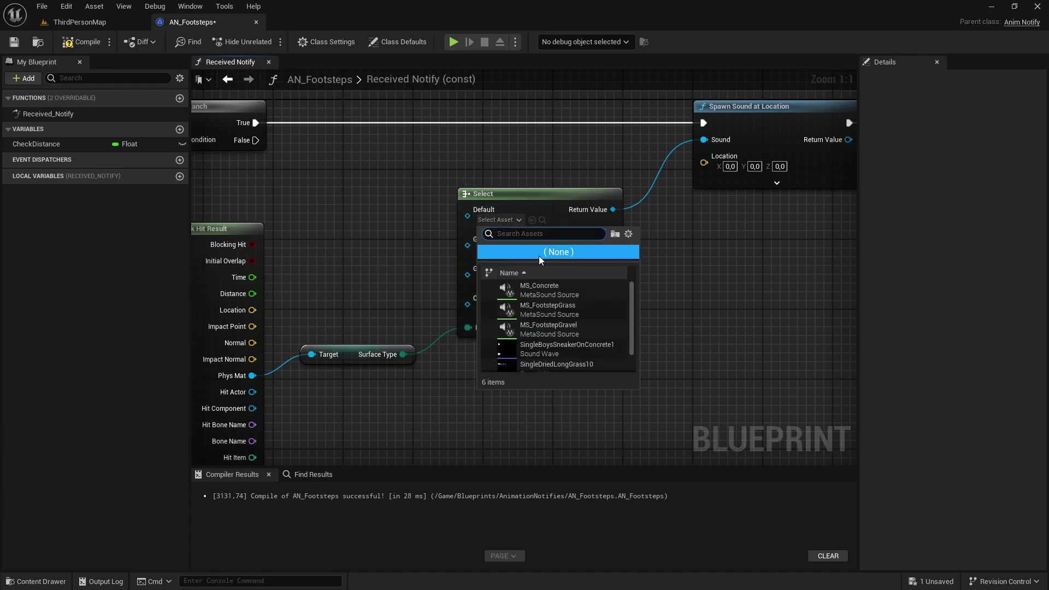
left_click(541, 290)
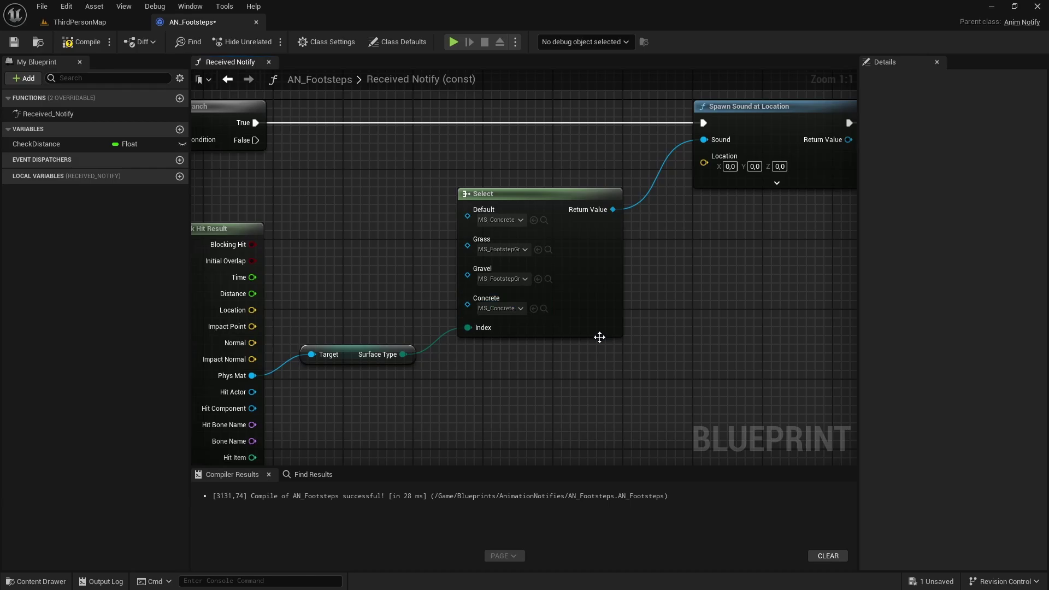
- Compile and save the AN_Footsteps blueprint with its surface-based sound selection
scroll(685, 340, "down", 4)
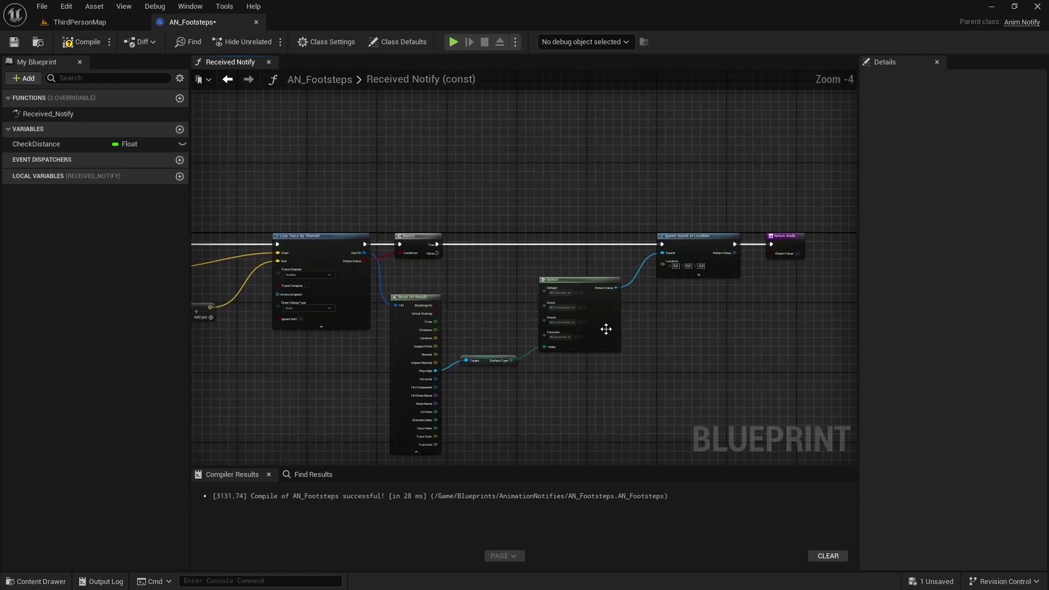
scroll(546, 312, "up", 1)
scroll(544, 343, "up", 3)
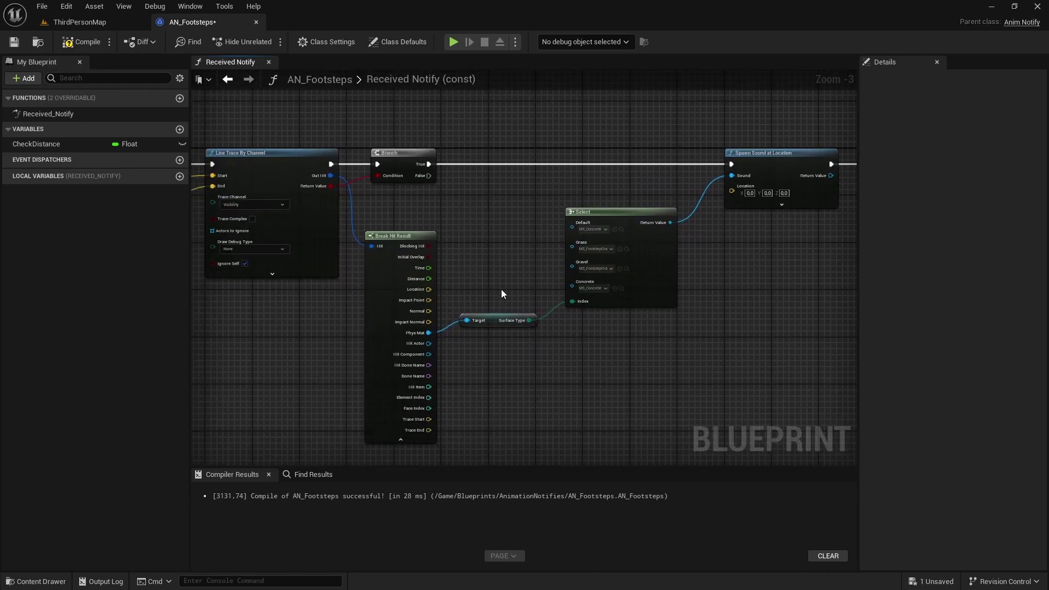
left_click(505, 320)
left_click(546, 418)
right_click_drag(678, 264, 542, 313)
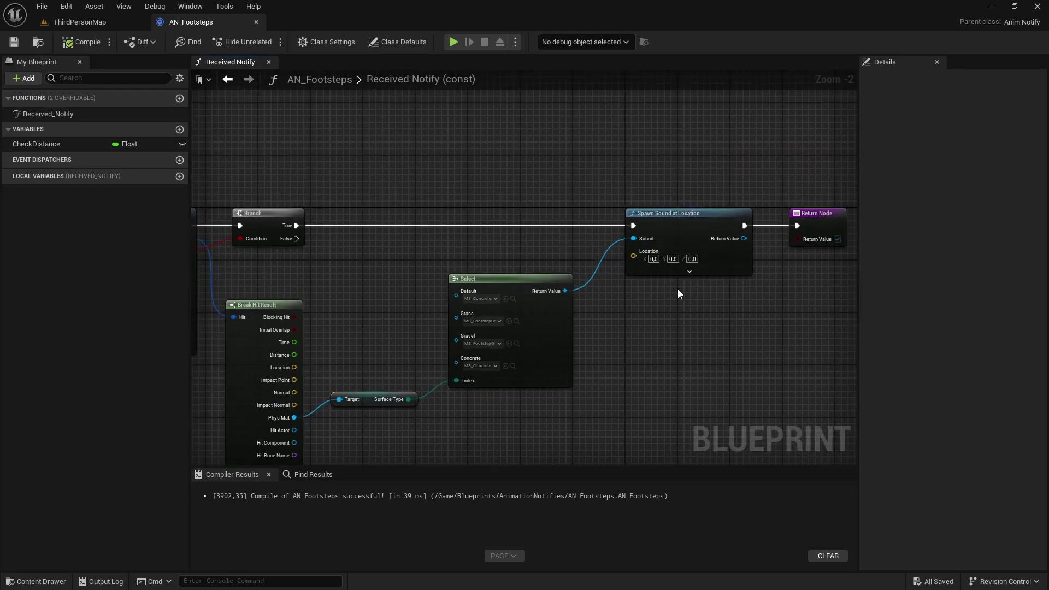
- Examine the start of the graph, where Received Notify's Mesh Comp feeds Get World Location, and return to the sound nodes
scroll(650, 257, "down", 5)
right_click_drag(728, 278, 779, 273)
scroll(432, 217, "up", 7)
right_click_drag(270, 212, 396, 208)
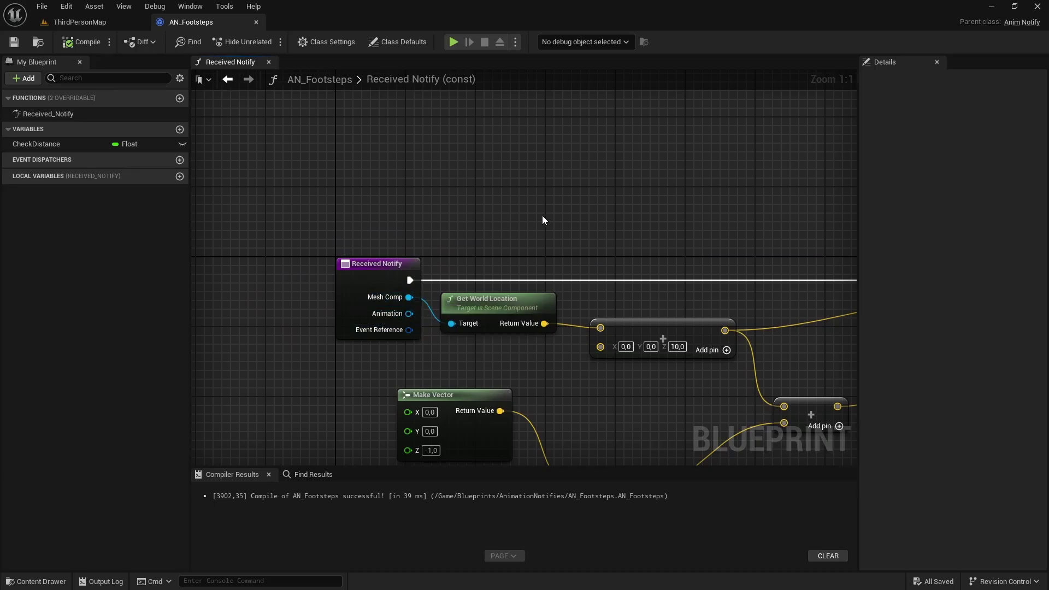
scroll(542, 215, "down", 2)
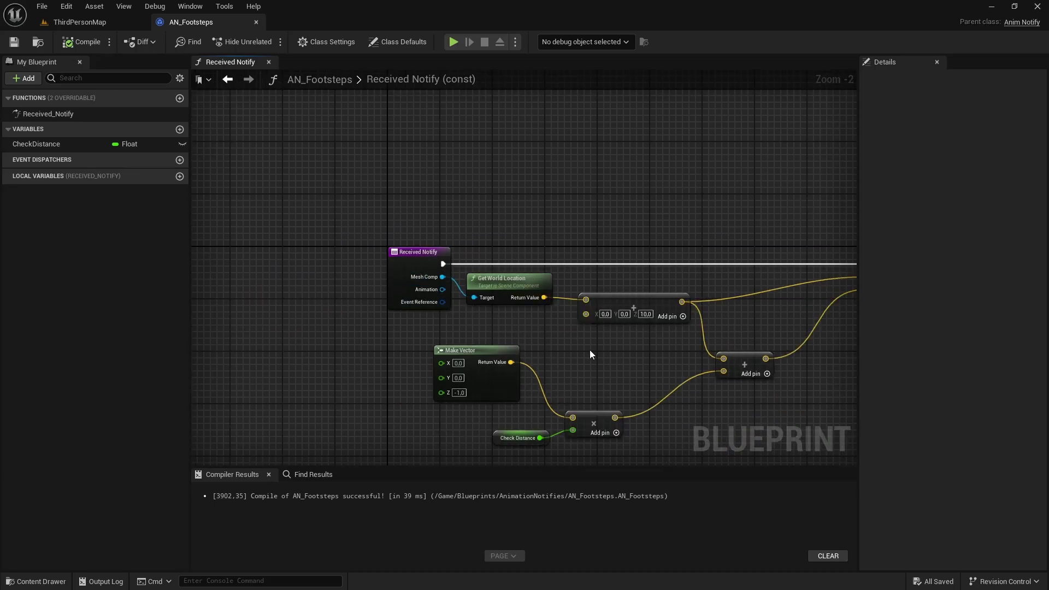
scroll(579, 227, "down", 4)
right_click_drag(694, 227, 439, 237)
scroll(559, 215, "up", 3)
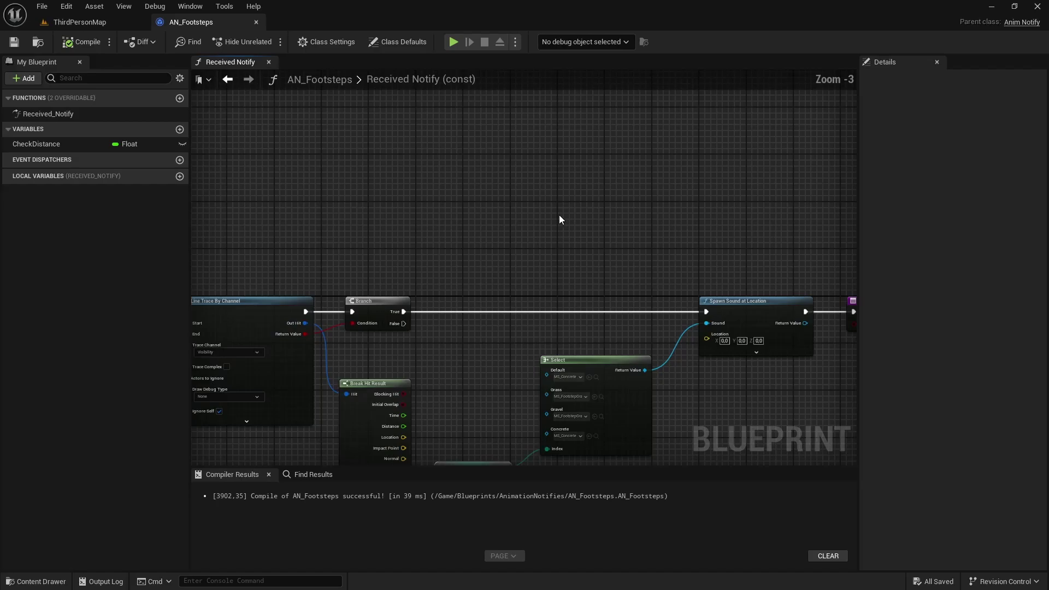
- Add a Get Mesh Comp node above the execution line between Branch and Spawn Sound at Location
right_click(549, 248)
type("Mesh comp")
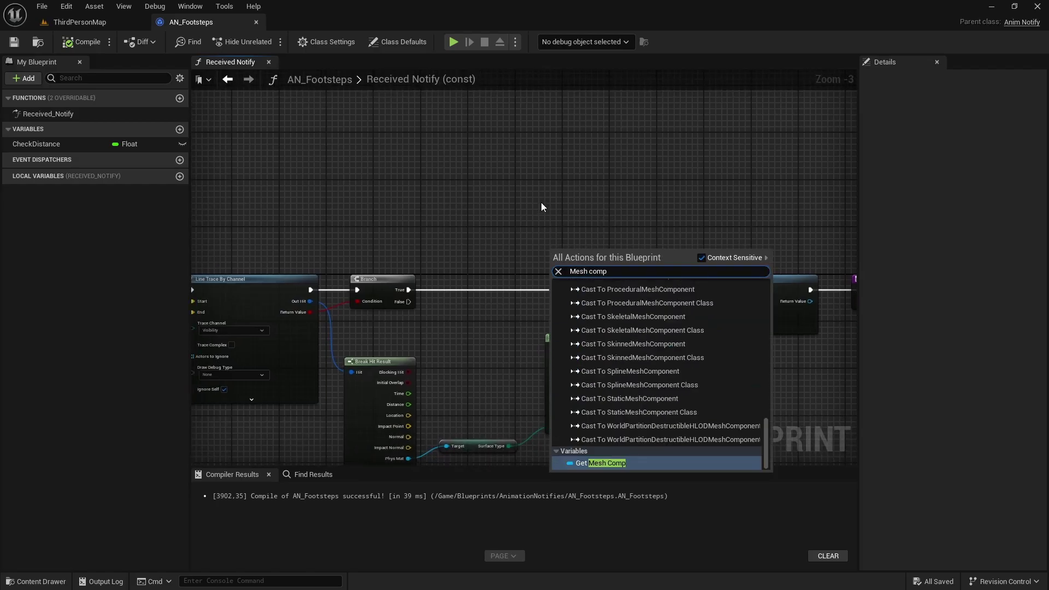
left_click(598, 463)
left_click_drag(566, 257, 511, 260)
- Add a Get World Location node from Mesh Comp, place it just below, and connect its Return Value to Spawn Sound at Location's Location
left_click(595, 188)
scroll(595, 189, "up", 3)
type("Get world loca")
key("Down")
key("Return")
left_click_drag(519, 267, 496, 227)
left_click(606, 212)
right_click_drag(606, 212, 480, 224)
left_click_drag(455, 204, 615, 323)
right_click_drag(720, 427, 727, 375)
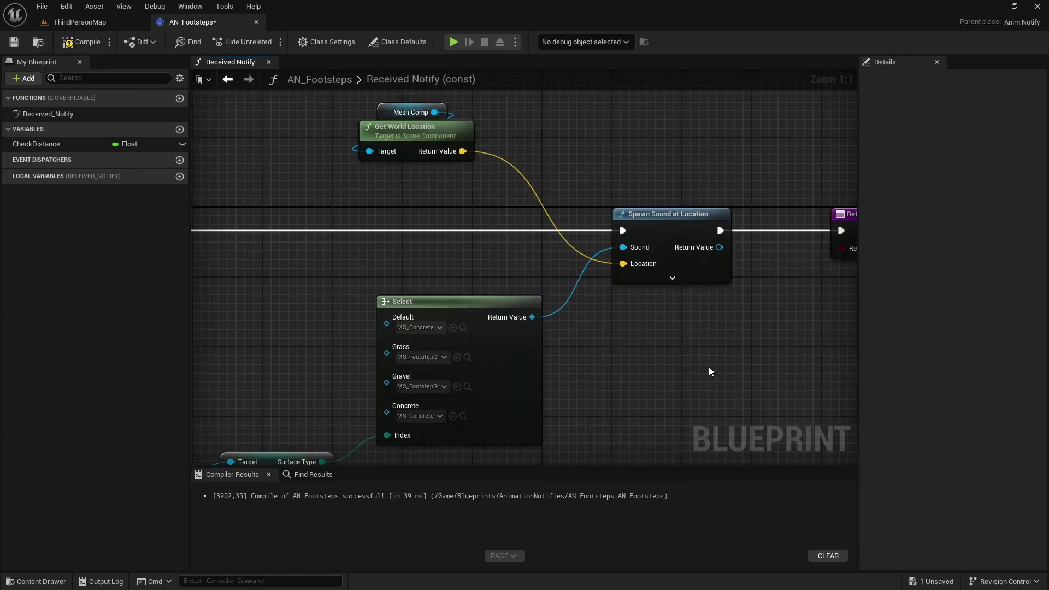
- Expand the advanced pins of Spawn Sound at Location and open its Volume Multiplier for editing
left_click(672, 277)
right_click_drag(829, 342, 731, 297)
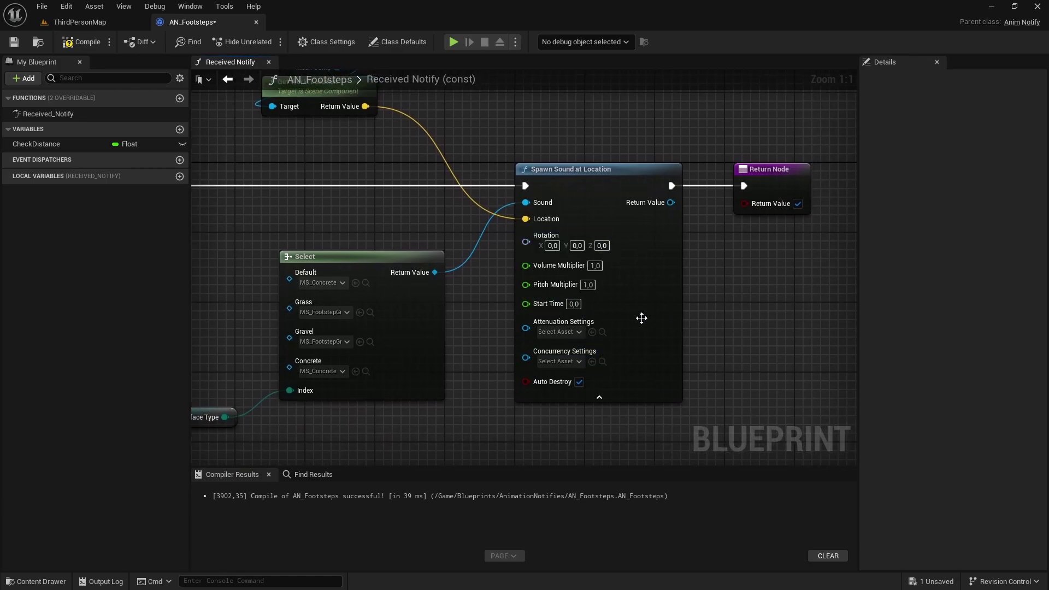
left_click(595, 265)
- From ThirdPersonMap, create a Sound Attenuation asset named SA_Footsteps in the Sounds/Footsteps folder
left_click(82, 21)
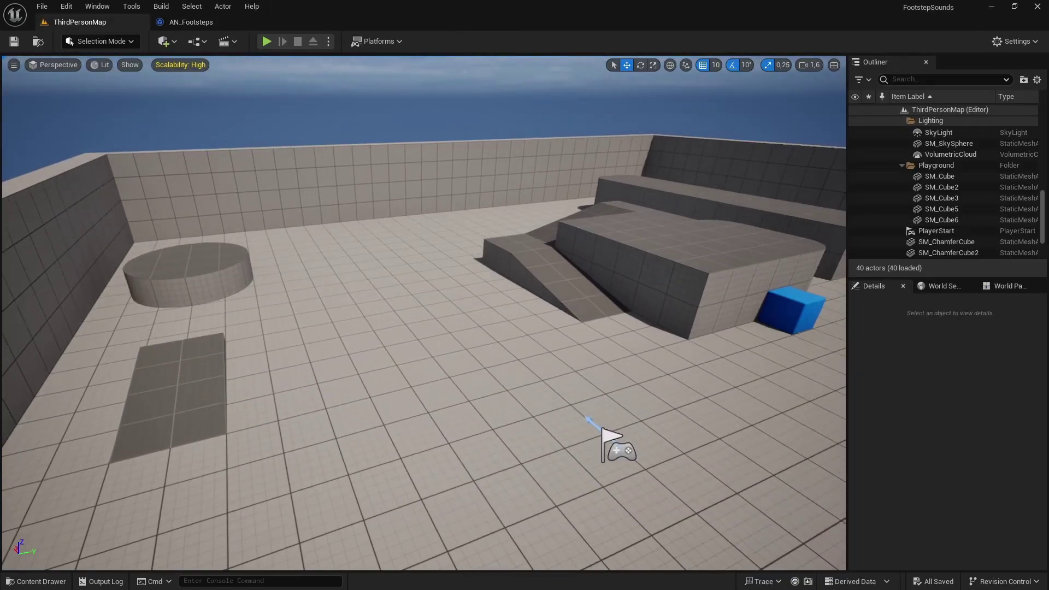
key("ctrl+space")
left_click(86, 489)
double_click(311, 401)
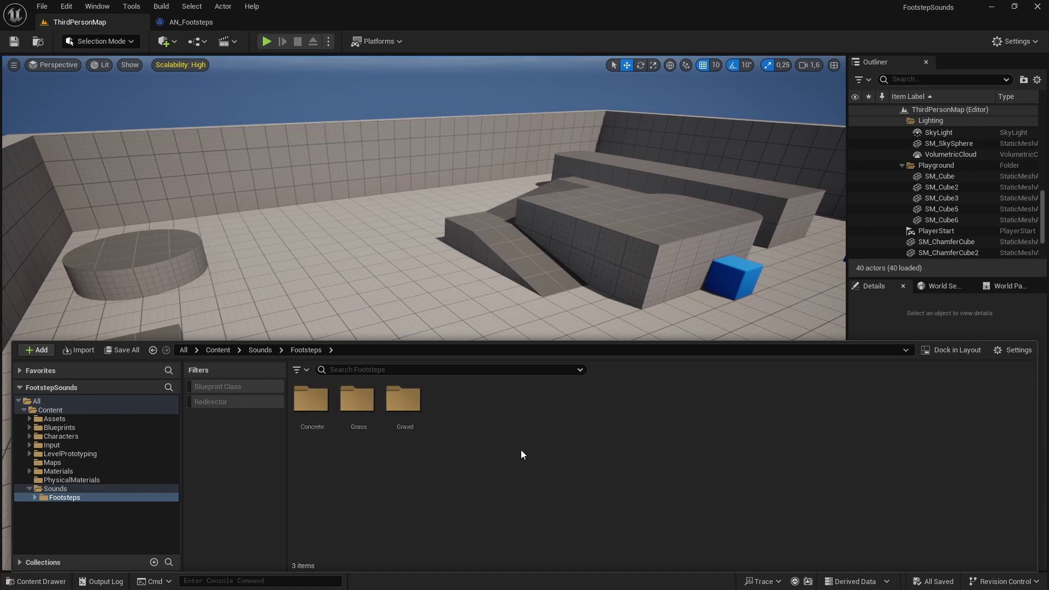
right_click(464, 446)
mouse_move(491, 241)
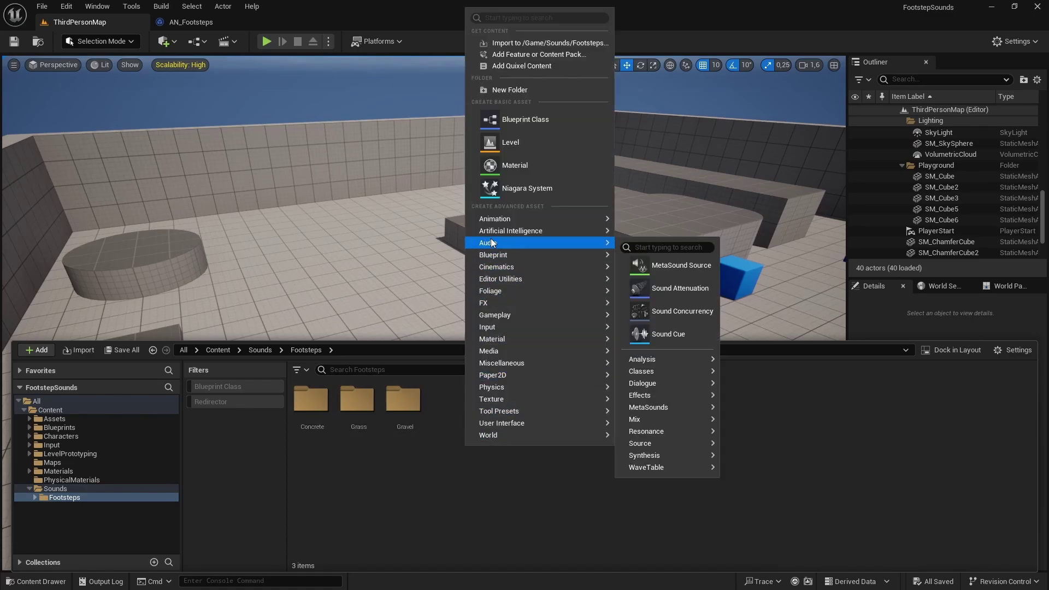
left_click(678, 289)
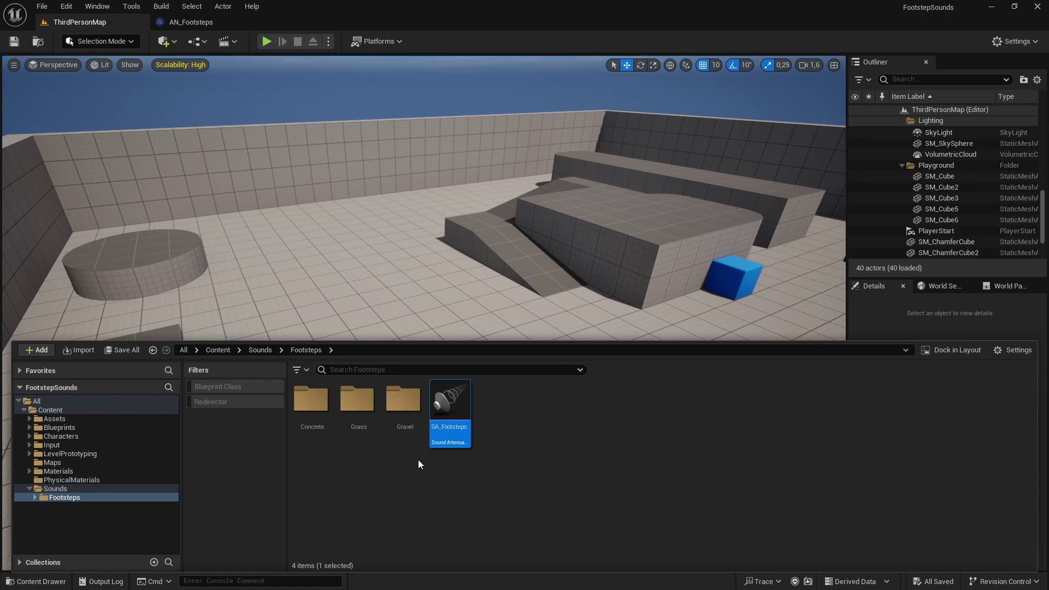
- Open MS_FootstepGravel from the Gravel folder, set its Attenuation Settings to SA_Footsteps, and save it
double_click(404, 415)
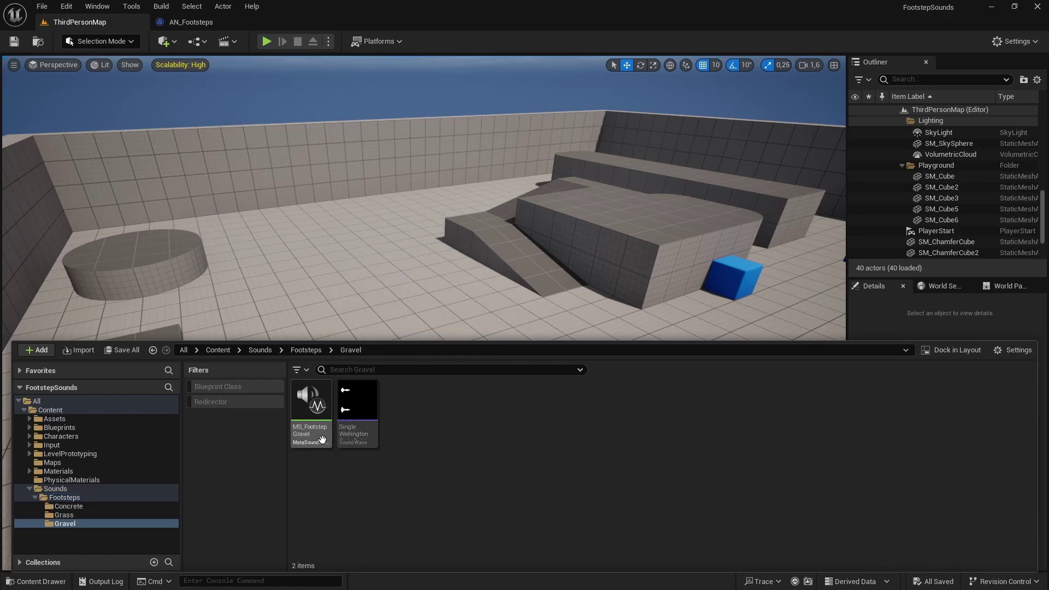
double_click(309, 408)
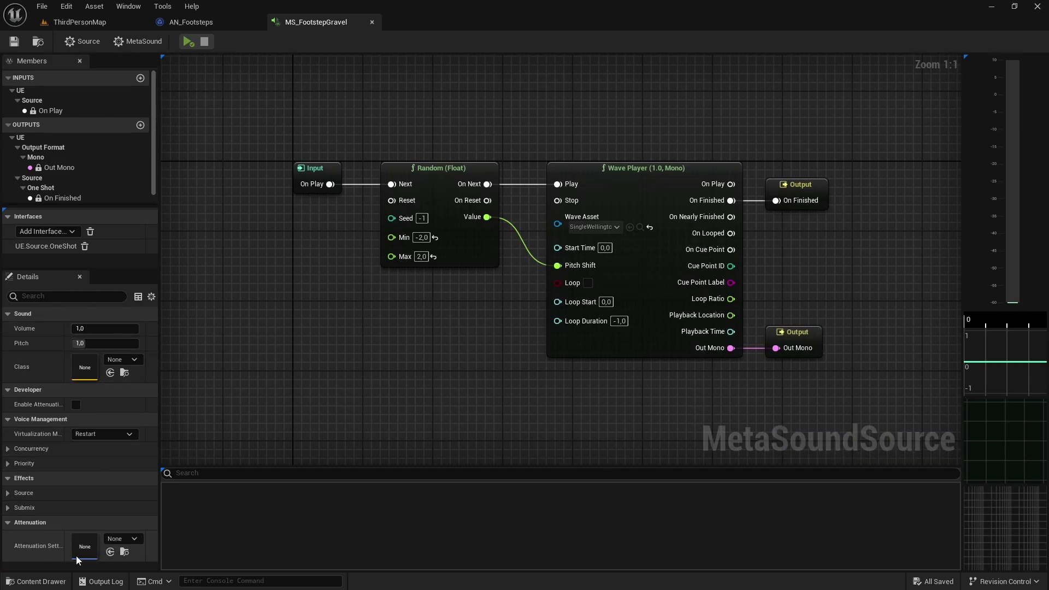
left_click(114, 539)
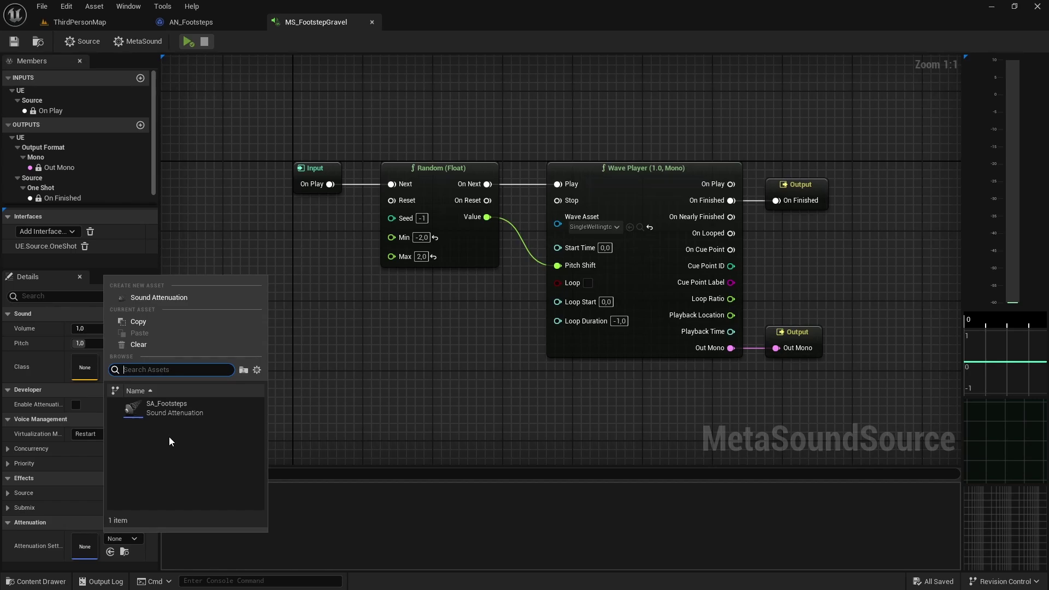
left_click(163, 415)
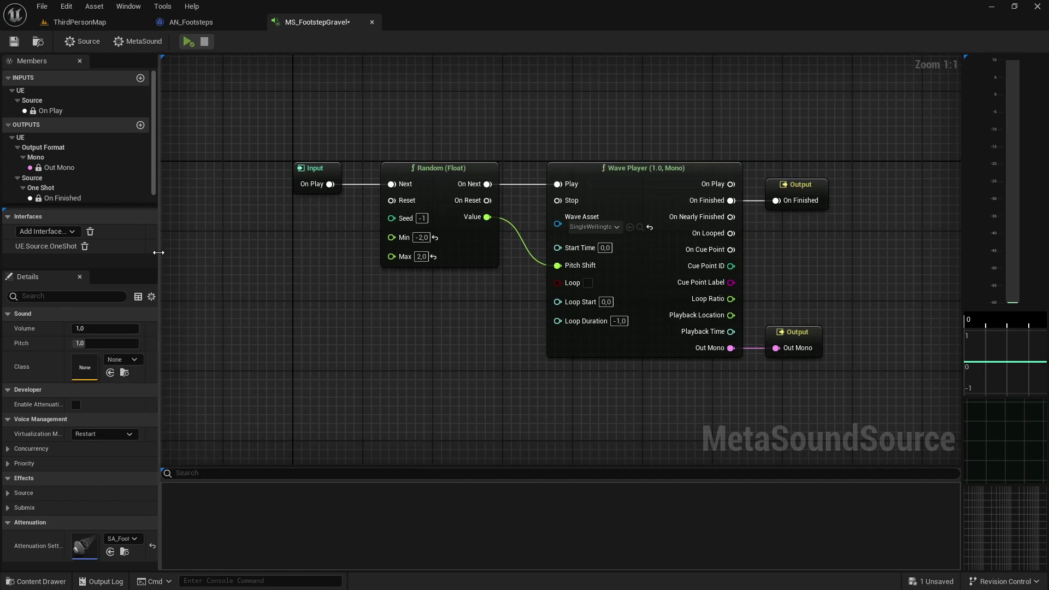
left_click(14, 43)
- Place the MS_FootstepGravel sound in ThirdPersonMap on the open floor between the cylinder and the ramp
left_click(80, 22)
key("ctrl+space")
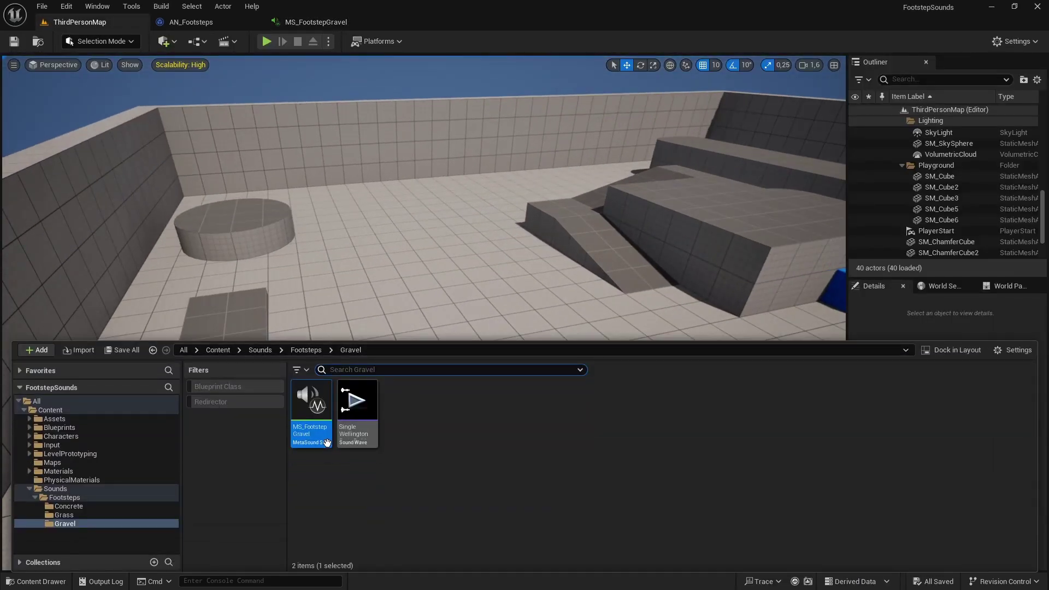
left_click_drag(306, 402, 431, 291)
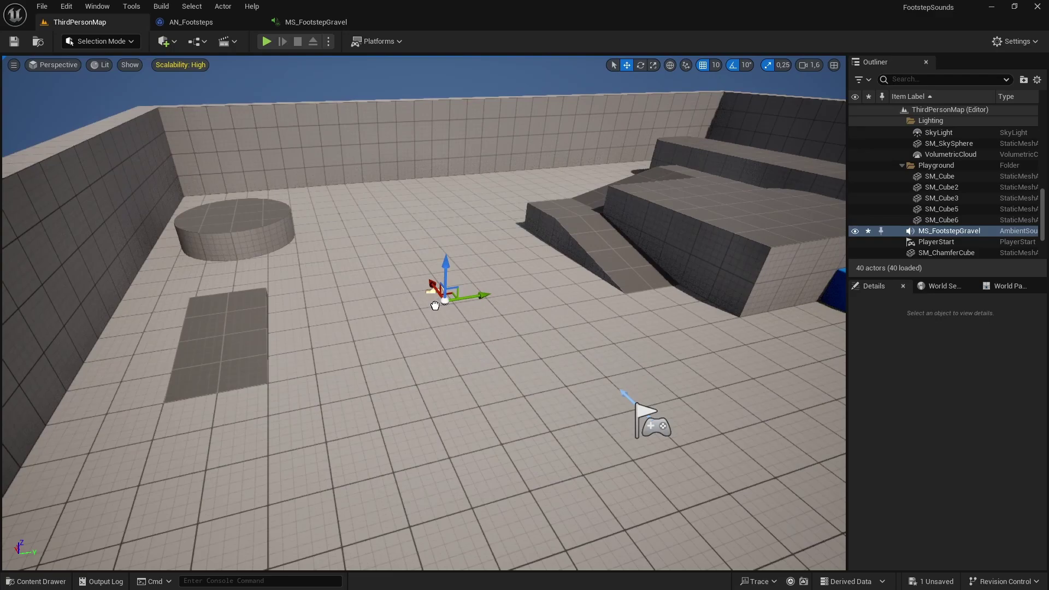
- Examine the attenuation spheres around the placed MS_FootstepGravel sound from close up and from outside the arena
key("f")
mouse_move(432, 291)
right_mouse_down()
mouse_move(419, 230)
mouse_move(418, 277)
right_mouse_up()
key("w")
mouse_move(480, 379)
right_mouse_down()
mouse_move(487, 367)
mouse_move(479, 399)
right_mouse_up()
key("s")
key("w")
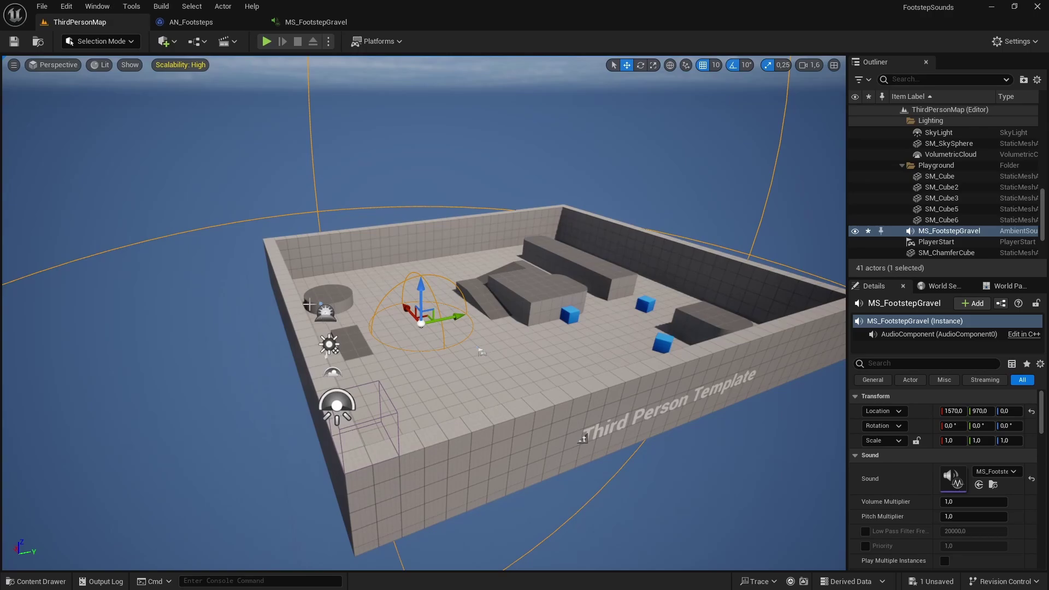
- Open SA_Footsteps from the Sounds/Footsteps folder in a separate floating window over ThirdPersonMap
key("ctrl+space")
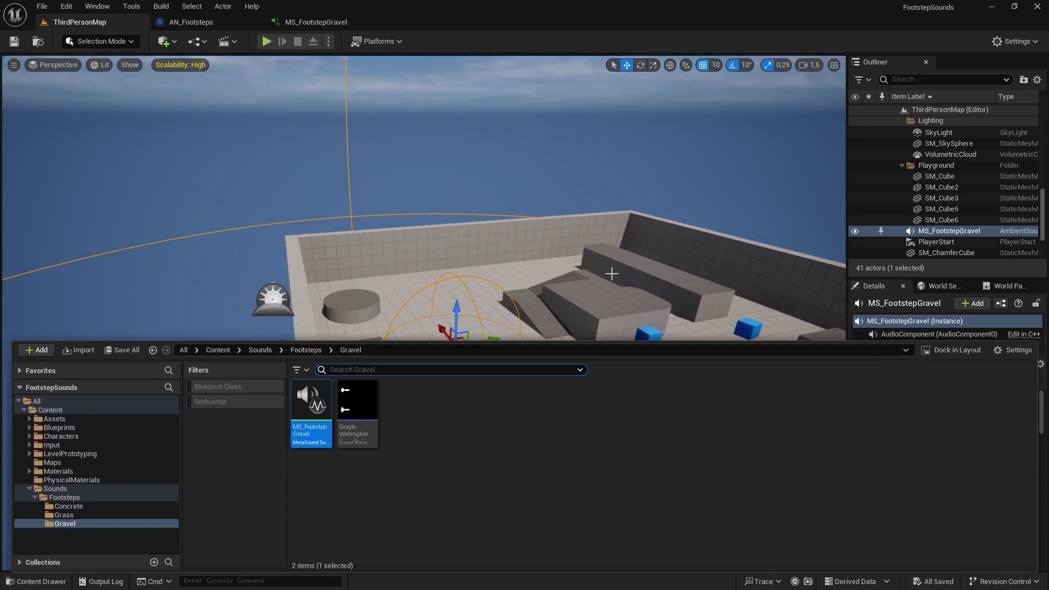
left_click(305, 349)
double_click(451, 414)
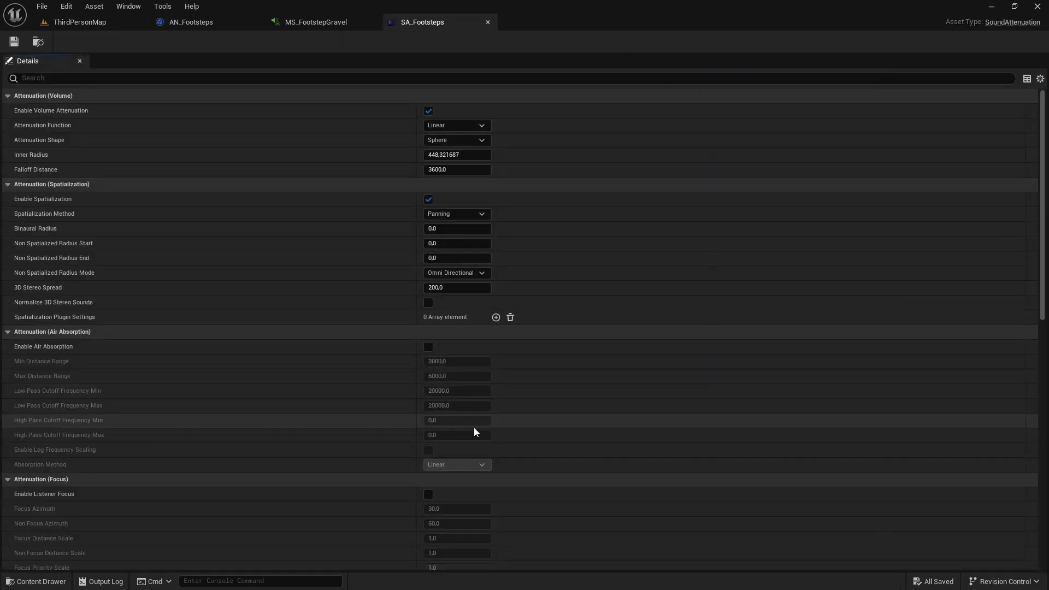
left_click_drag(449, 29, 672, 113)
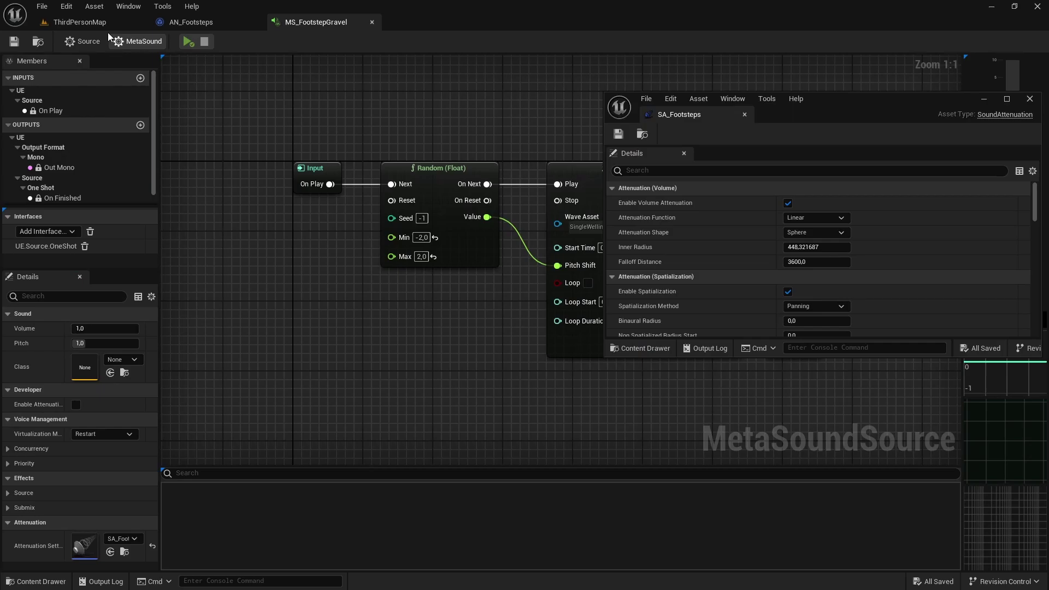
left_click(79, 22)
- Increase the Inner Radius of SA_Footsteps to about 478 while viewing the attenuation spheres from outside the arena
key("w")
right_click_drag(450, 247, 429, 256)
key("w")
key("s")
key("w")
right_click_drag(497, 352, 556, 259)
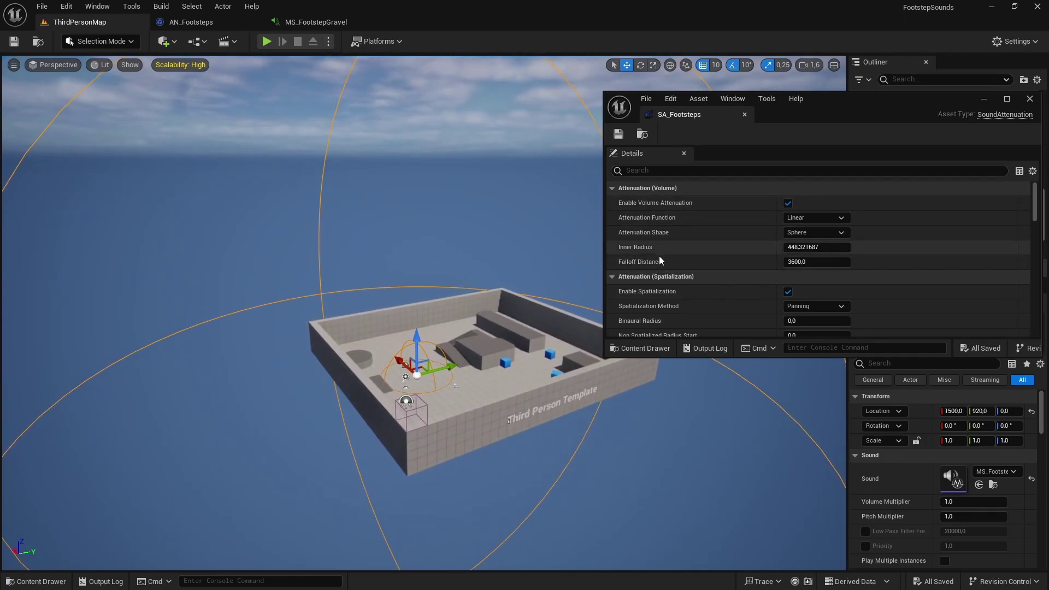
mouse_move(574, 267)
right_mouse_down()
mouse_move(595, 284)
mouse_move(573, 287)
right_mouse_up()
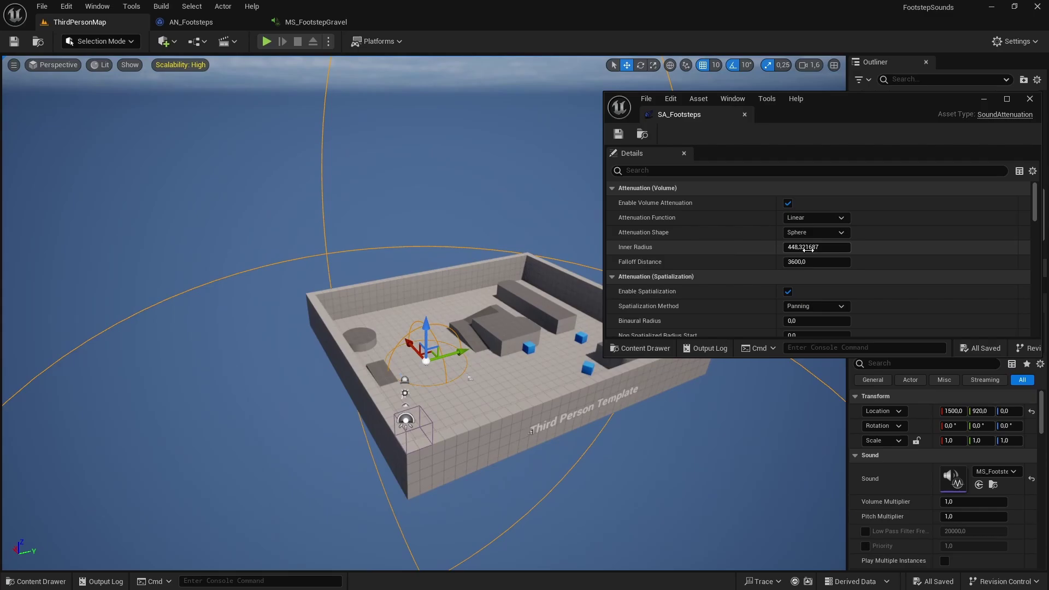
left_click_drag(794, 251, 830, 252)
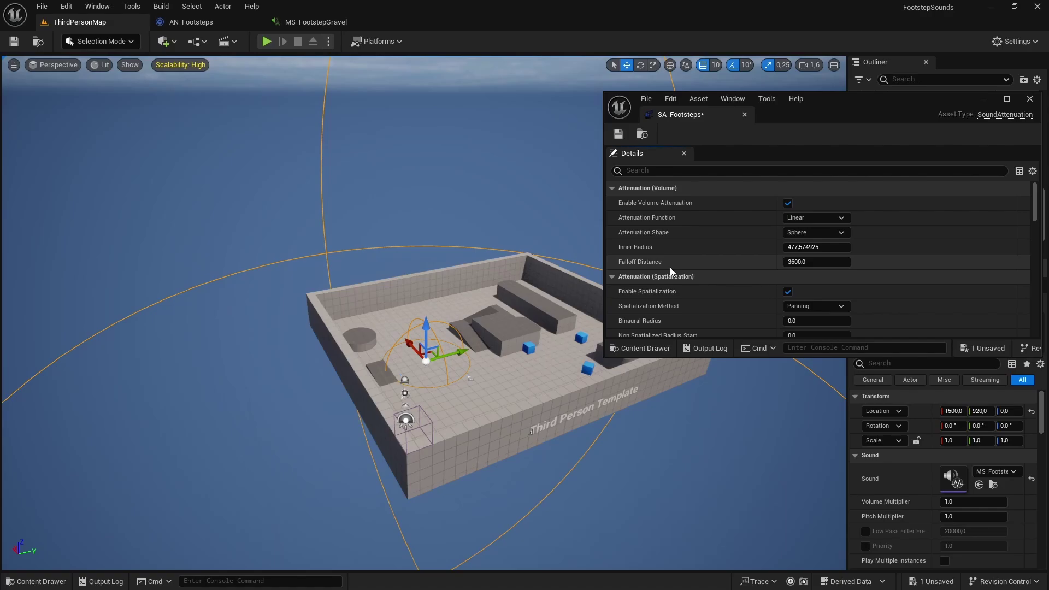
- Reduce the Falloff Distance of SA_Footsteps to about 1442.5, then save and close the asset
mouse_move(574, 273)
right_mouse_down()
mouse_move(552, 257)
mouse_move(547, 202)
mouse_move(563, 273)
mouse_move(571, 265)
right_mouse_up()
left_click_drag(796, 262, 744, 262)
left_click(618, 133)
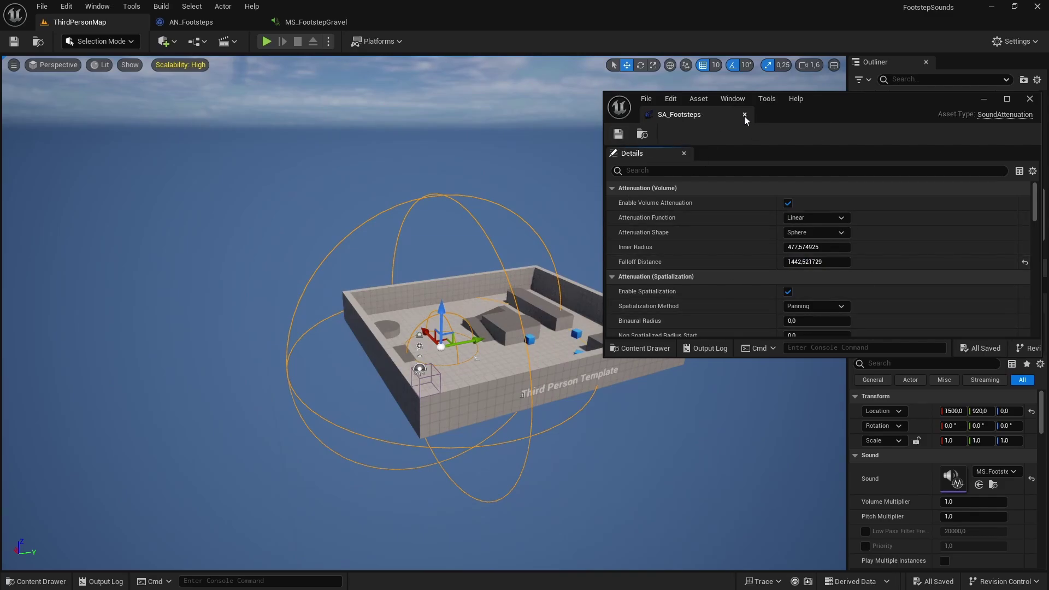
left_click(744, 114)
- Delete the placed MS_FootstepGravel sound from ThirdPersonMap
right_click_drag(623, 236, 623, 229)
scroll(612, 285, "up", 2)
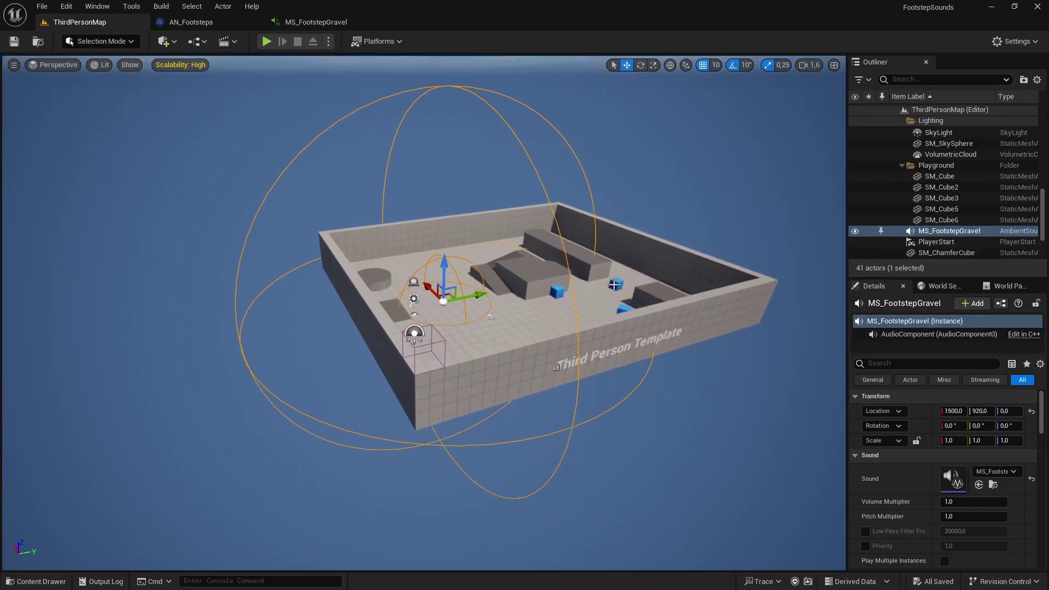
key("Delete")
scroll(512, 277, "down", 2)
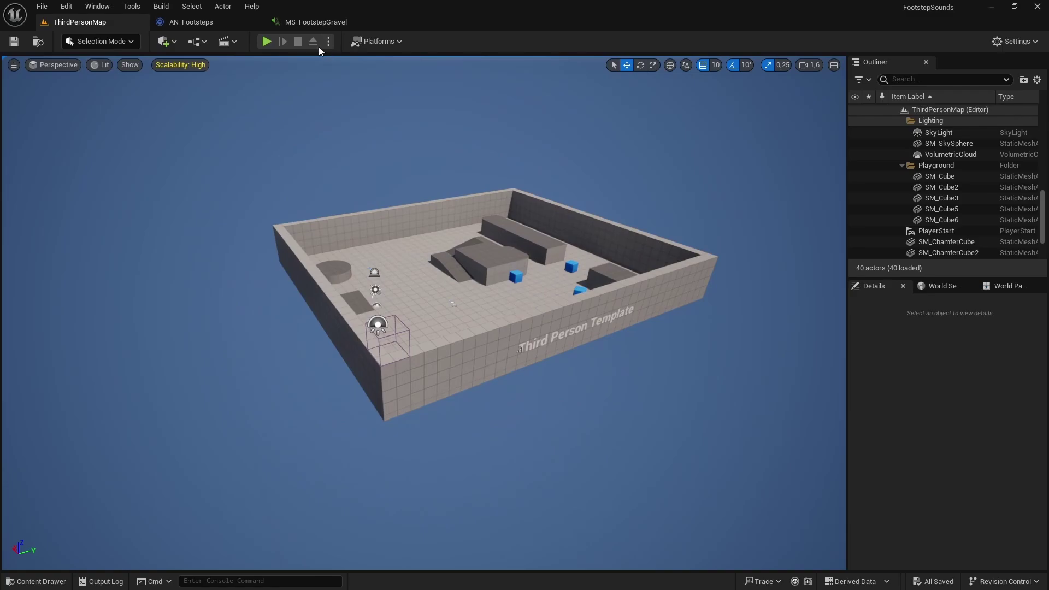
- Clear the Attenuation Settings of the MS_FootstepGravel MetaSound
left_click(312, 23)
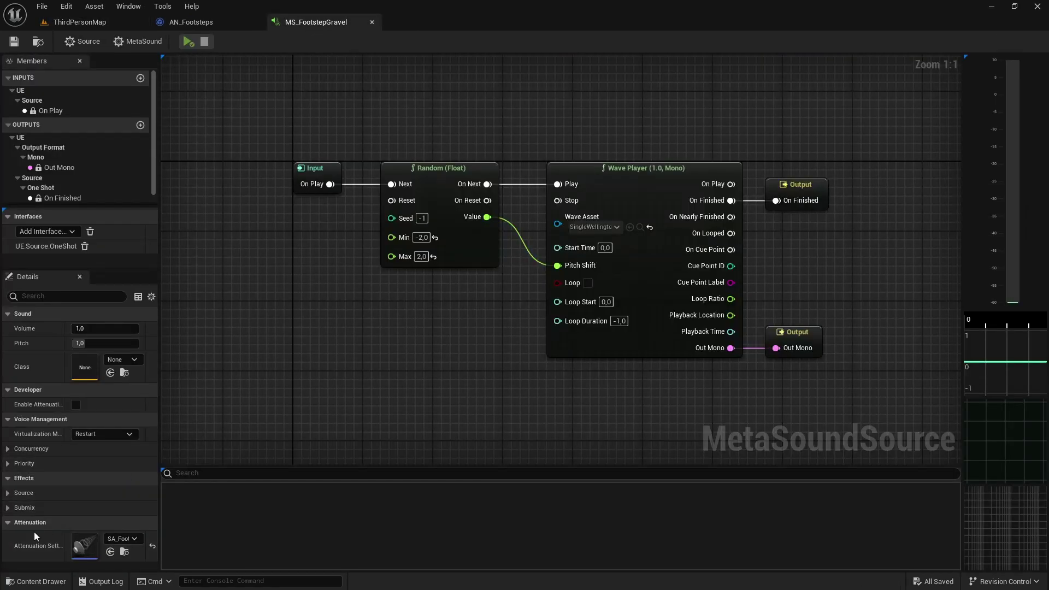
left_click(122, 539)
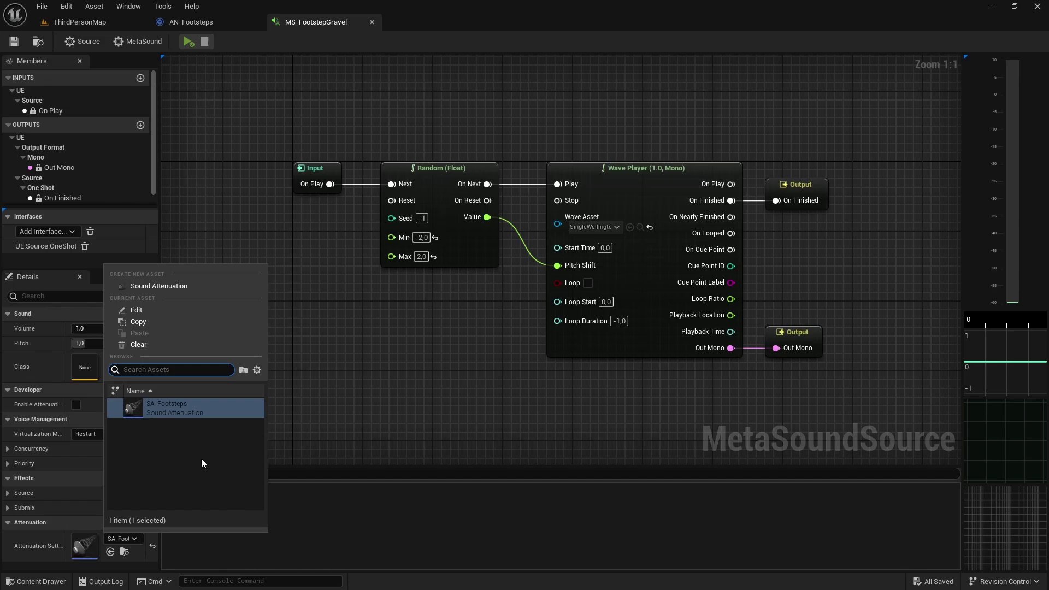
left_click(137, 344)
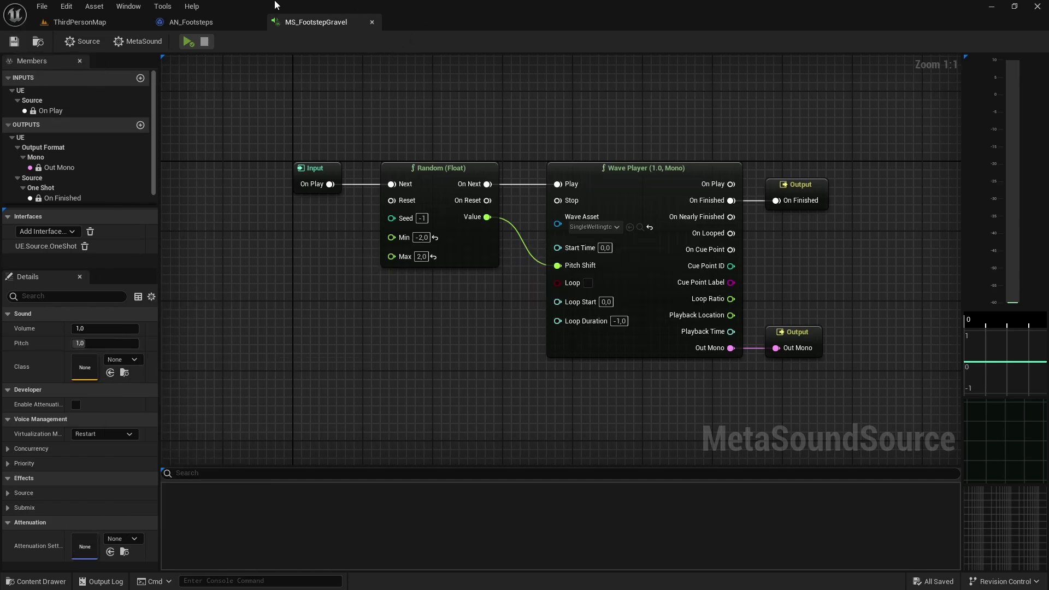
- In AN_Footsteps, set the Attenuation Settings of the Spawn Sound at Location node to SA_Footsteps
left_click(191, 22)
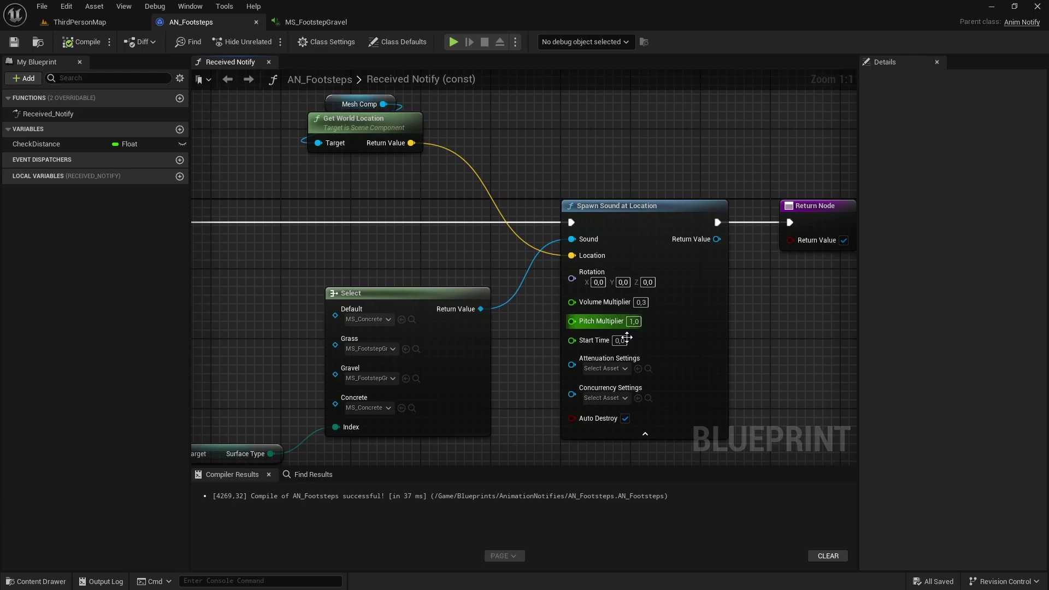
right_click_drag(577, 214, 533, 186)
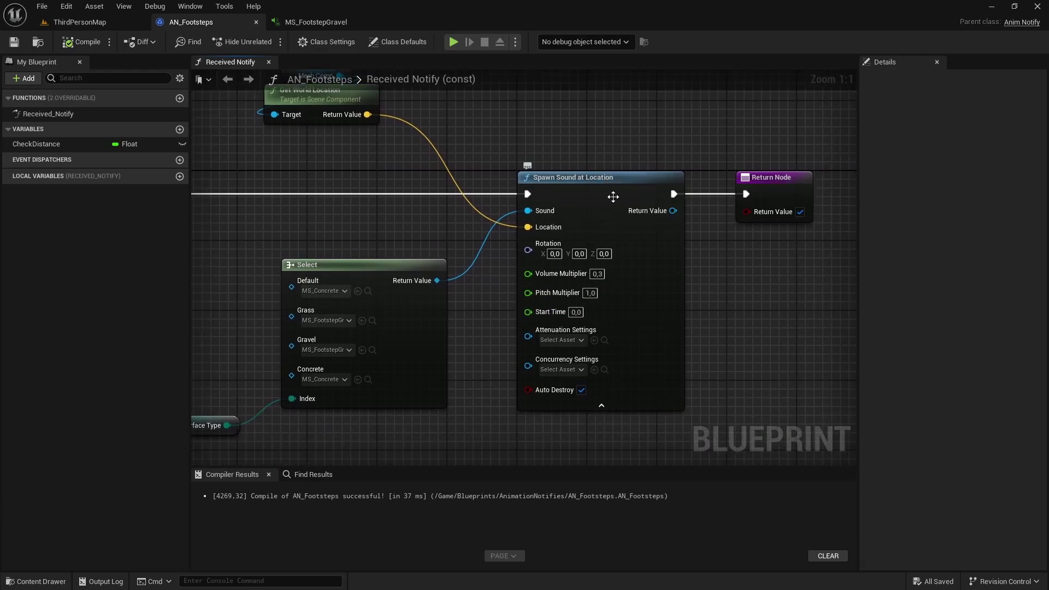
left_click(559, 340)
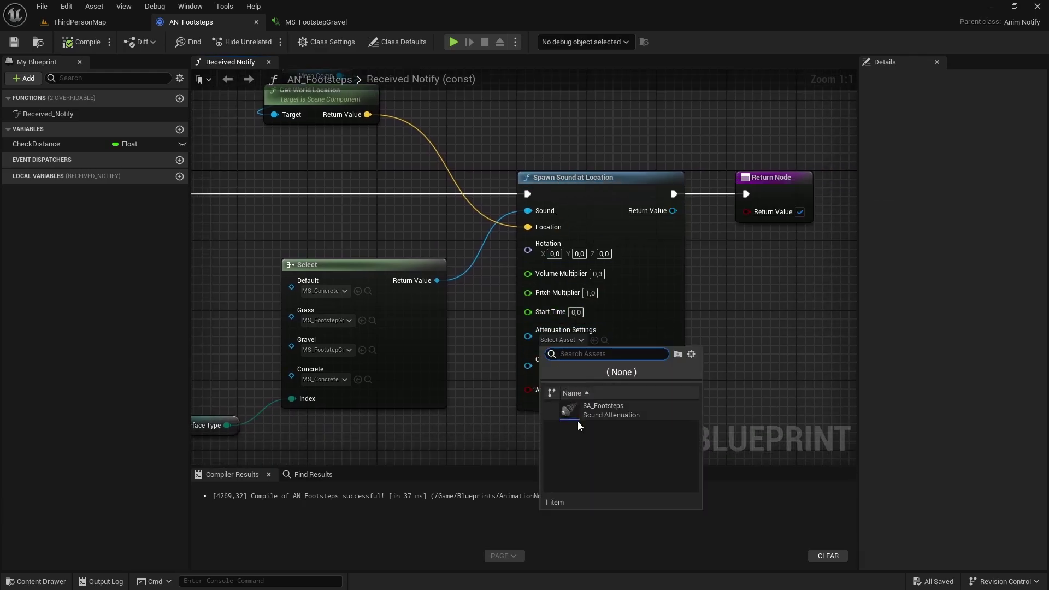
left_click(608, 414)
scroll(676, 365, "down", 5)
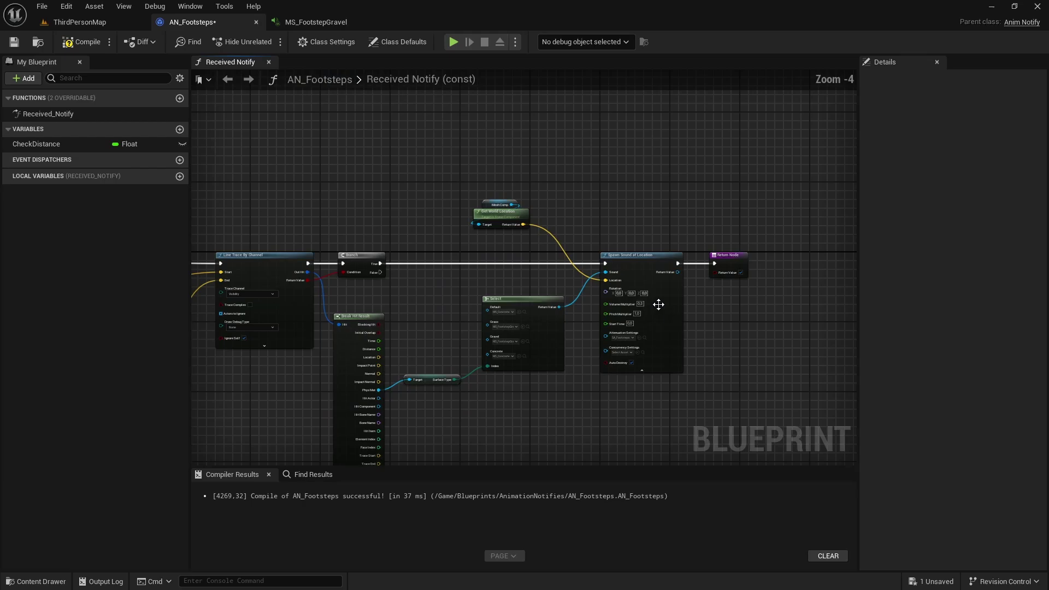
scroll(584, 205, "down", 2)
scroll(559, 180, "up", 3)
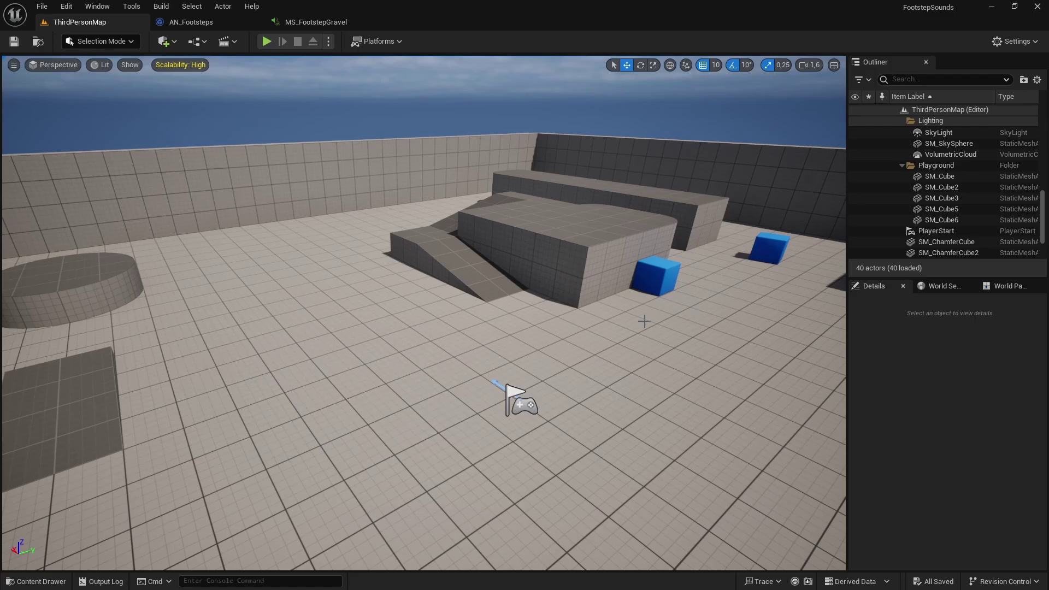
- From ThirdPersonMap, open the MF_Run_Fwd animation in the Characters/Mannequins/Animations/Quinn folder
key("ctrl+space")
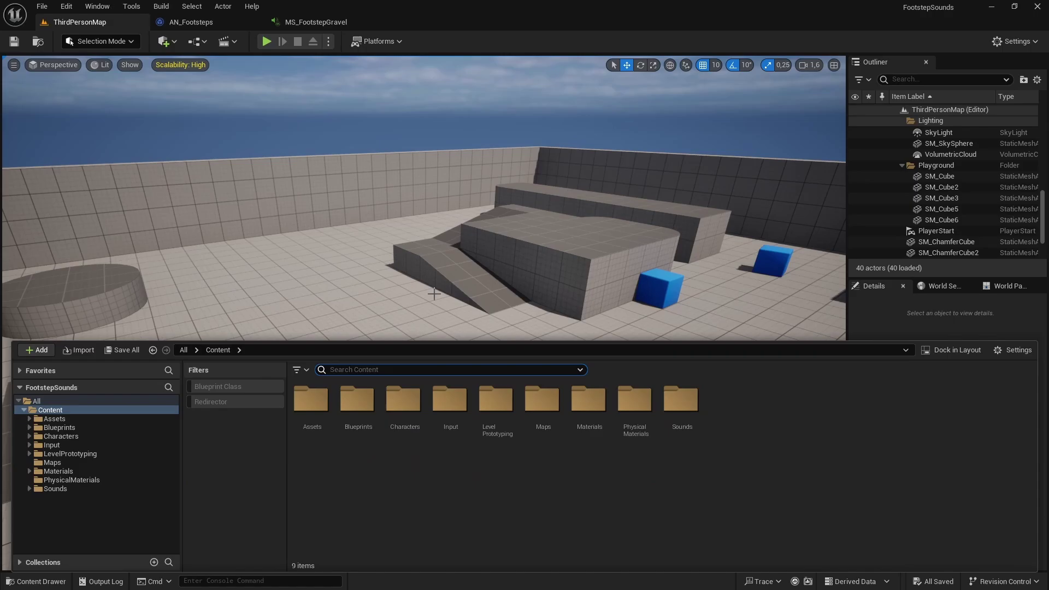
left_click(68, 437)
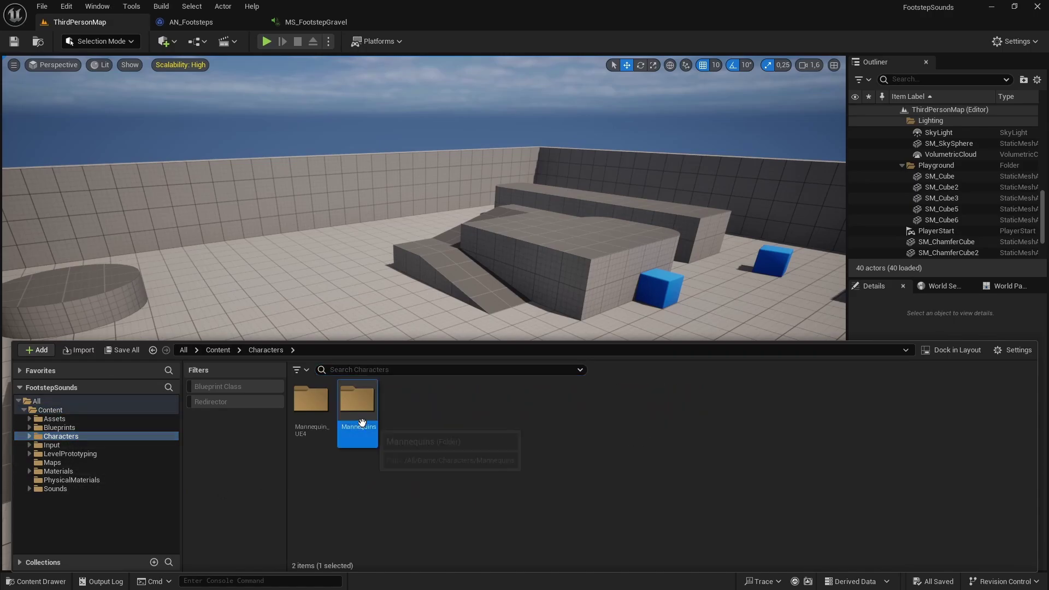
double_click(357, 398)
left_click(322, 426)
double_click(321, 426)
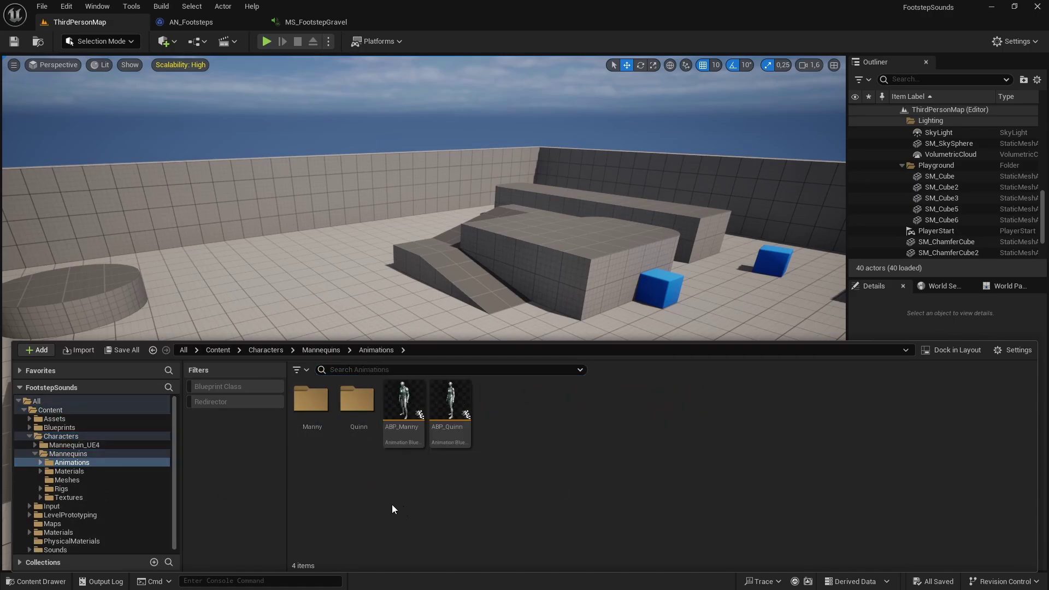
double_click(362, 439)
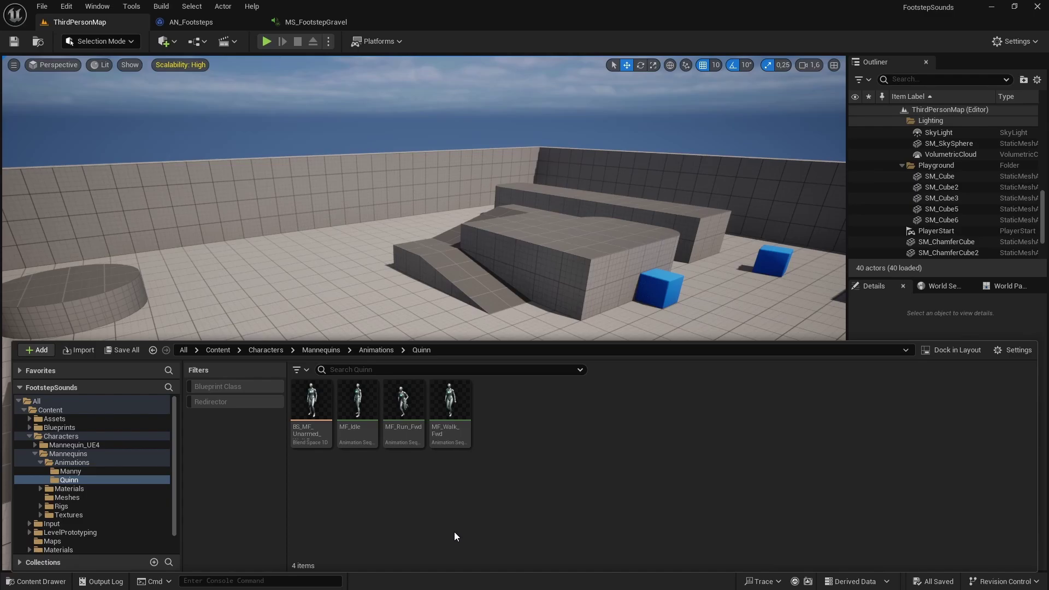
double_click(402, 431)
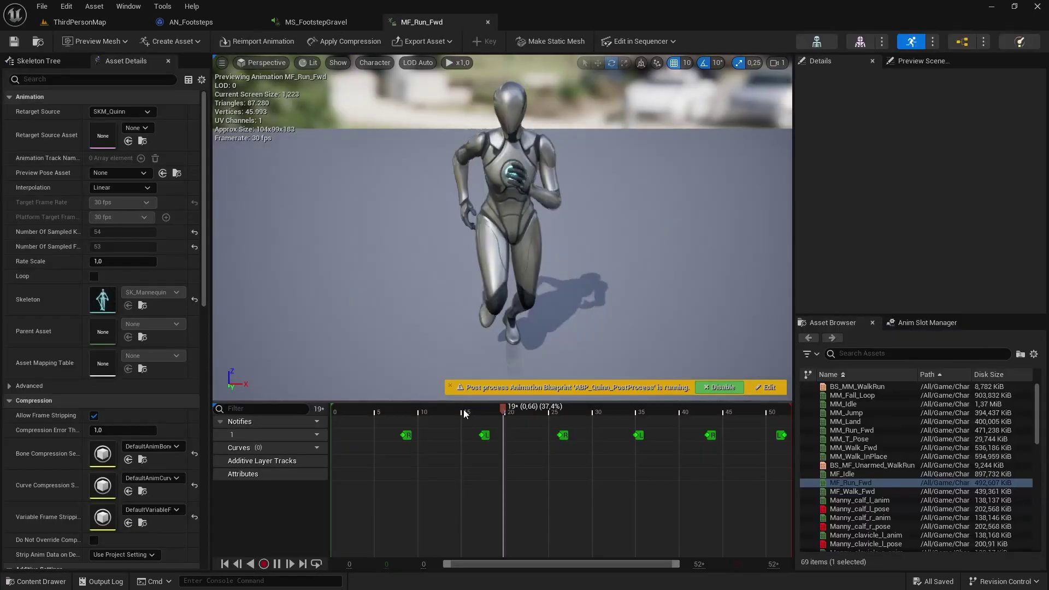
- Scrub MF_Run_Fwd around the first foot contact and add a second notify track to the animation
left_click_drag(389, 410, 373, 411)
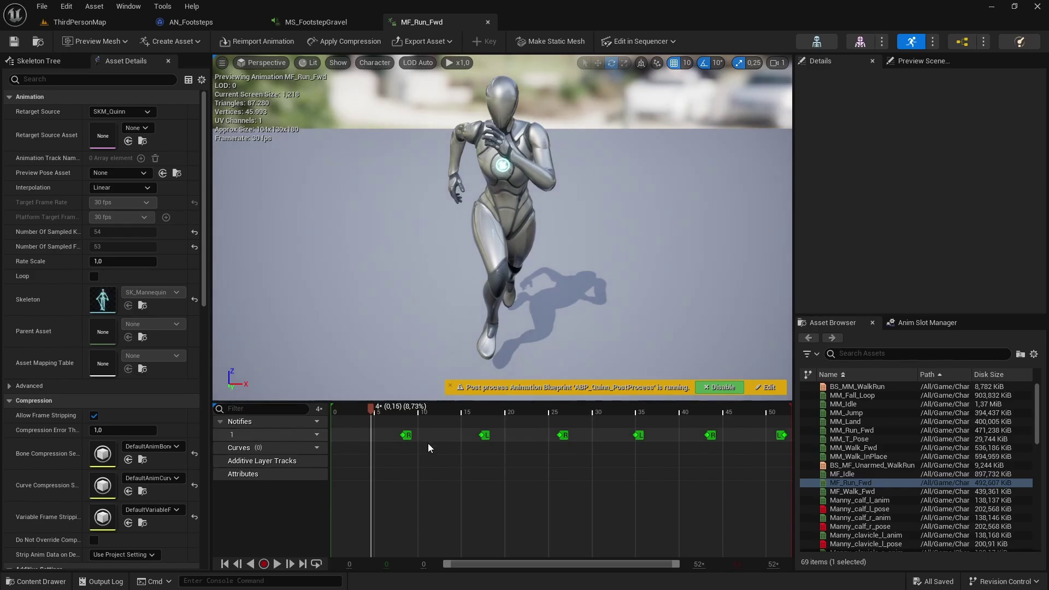
left_click_drag(369, 410, 402, 411)
right_click_drag(426, 328, 388, 322)
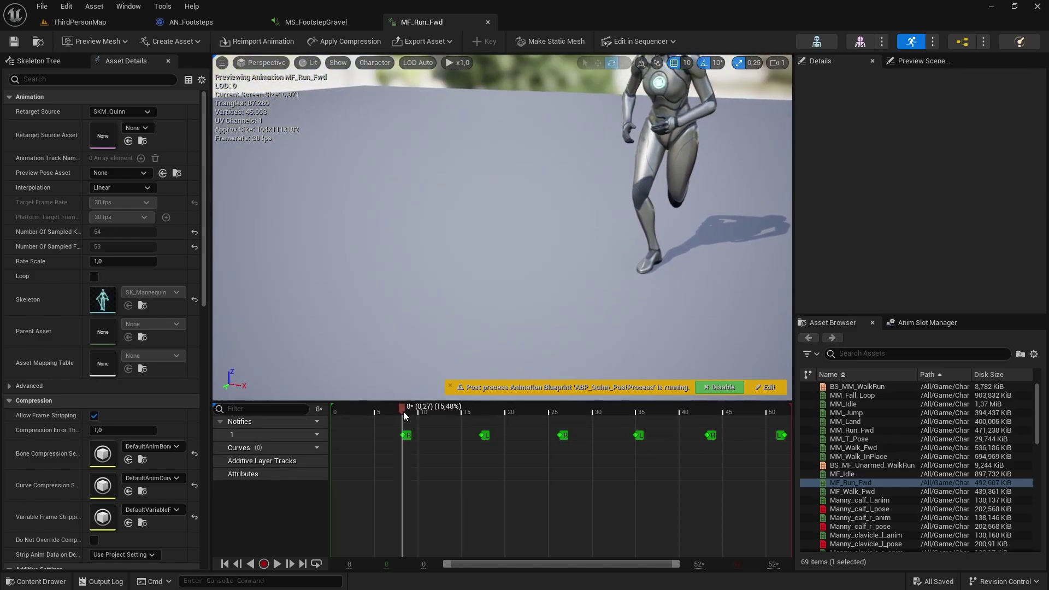
left_click_drag(403, 411, 391, 417)
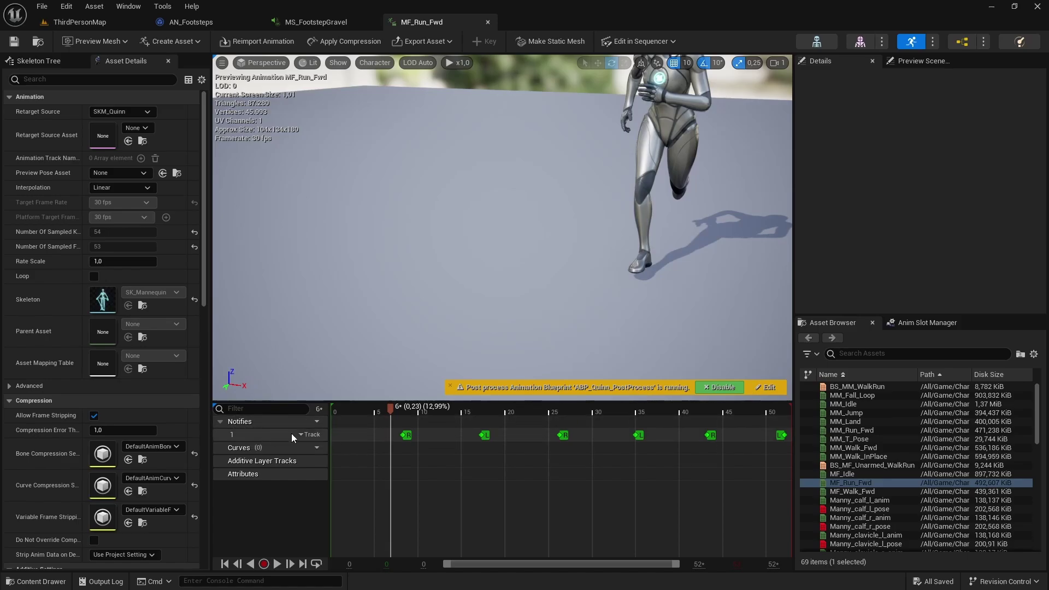
left_click(305, 421)
left_click(320, 446)
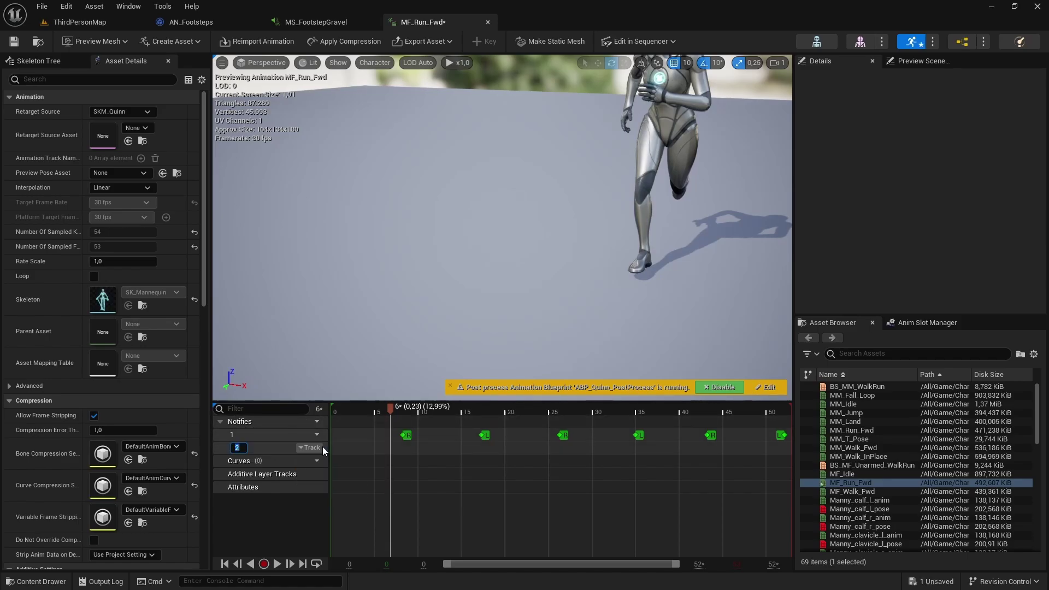
- Add an AN_Footsteps notify on track 2 at the first foot contact, about frame 8
left_click_drag(391, 408, 402, 410)
right_click_drag(459, 322, 552, 344)
key("w")
right_click_drag(612, 202, 565, 220)
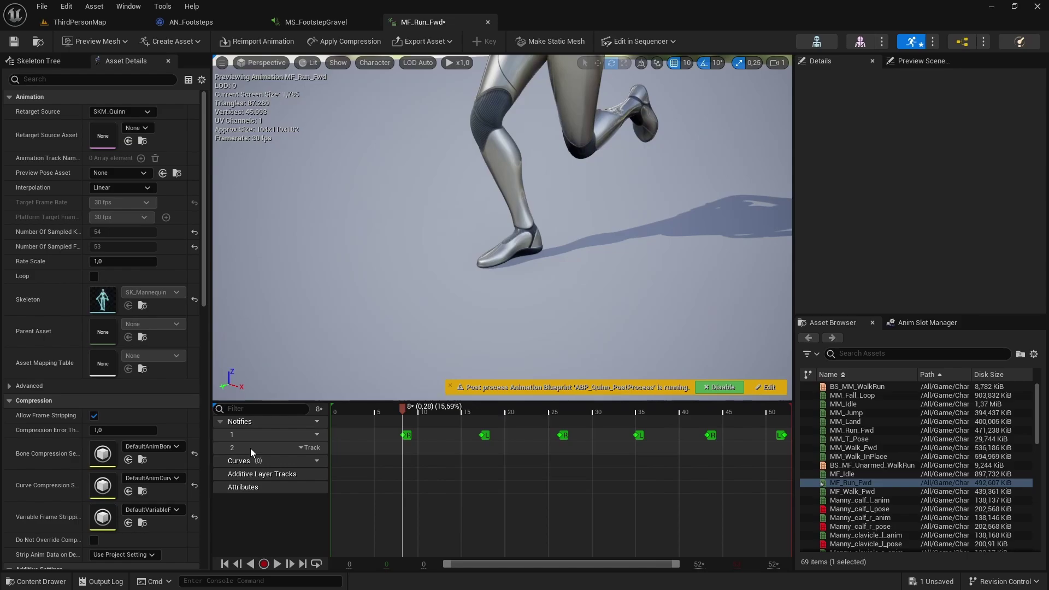
right_click(403, 451)
mouse_move(425, 473)
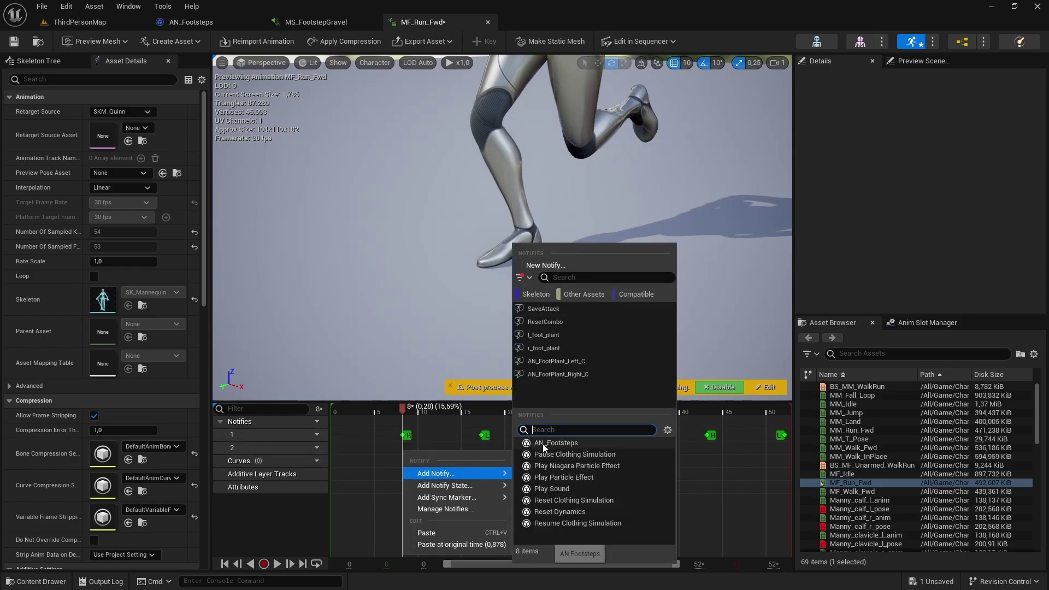
left_click(557, 443)
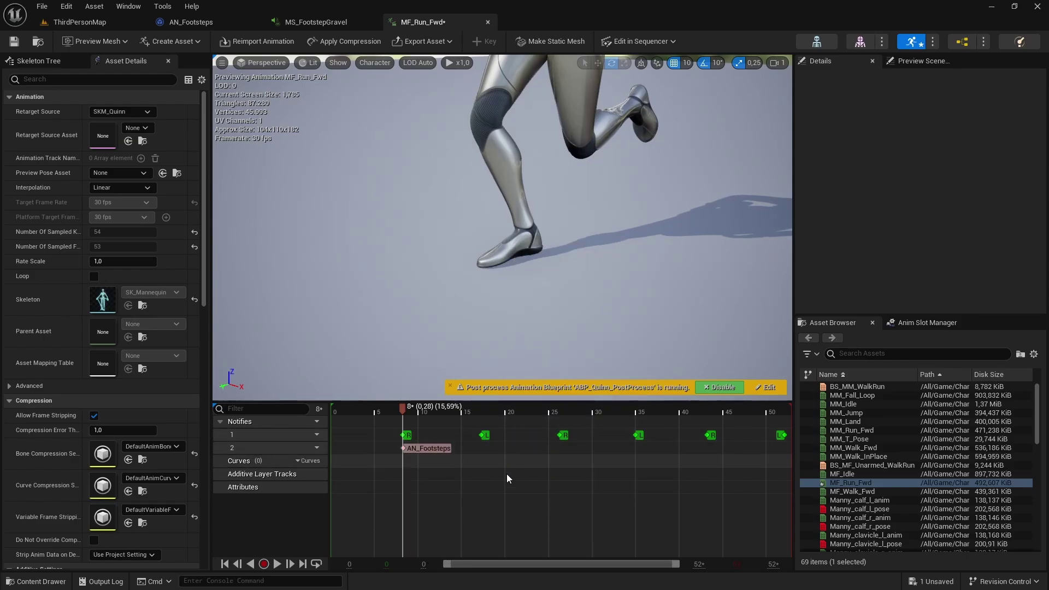
- Copy the AN_Footsteps notify to the second foot contact on track 2, about frame 17, and align it with the contact pose
left_click(432, 448)
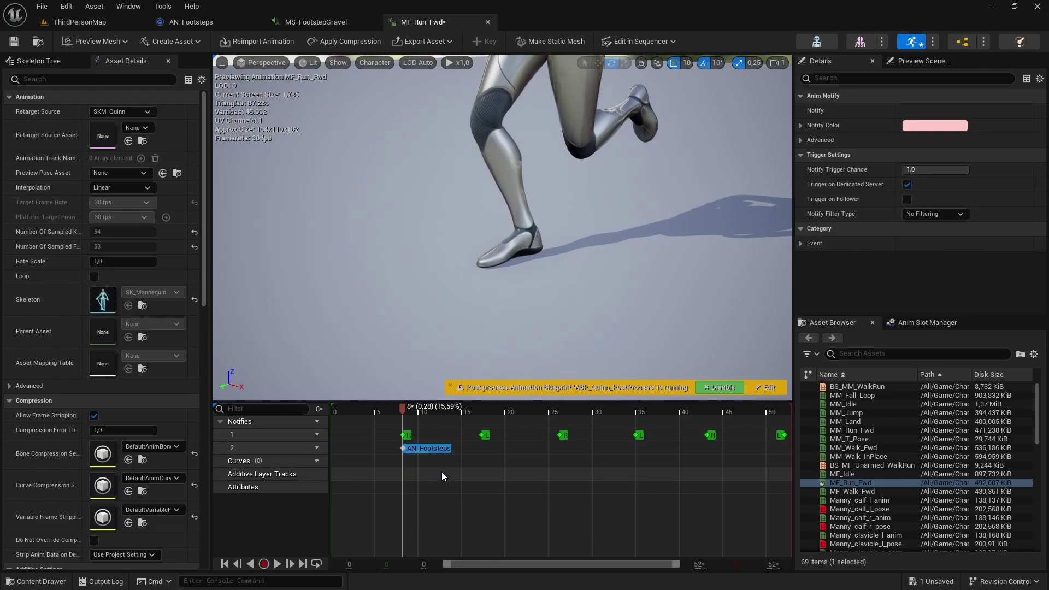
left_click(480, 452)
key("ctrl+v")
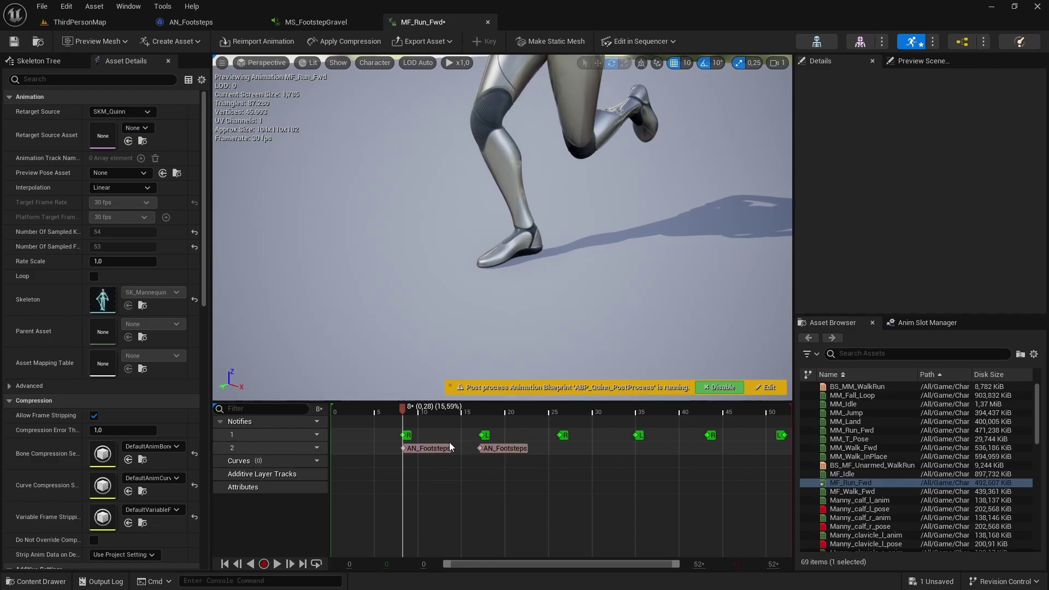
left_click_drag(402, 412, 463, 413)
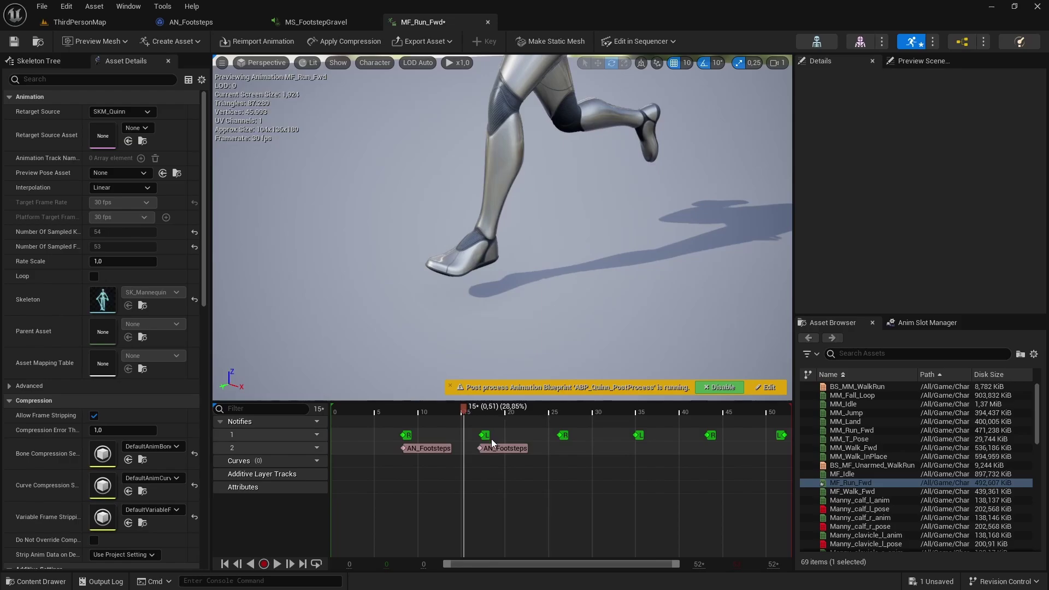
left_click_drag(493, 447, 496, 446)
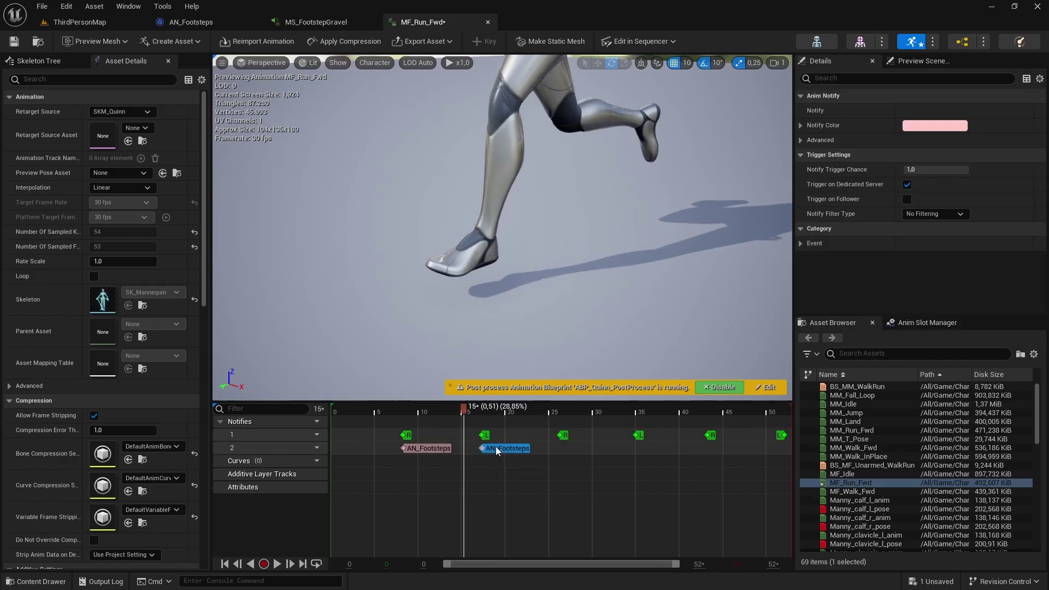
- Paste AN_Footsteps notifies on track 2 at the remaining foot contacts, about frames 26, 34 and 43 and near the animation's end
left_click(558, 458)
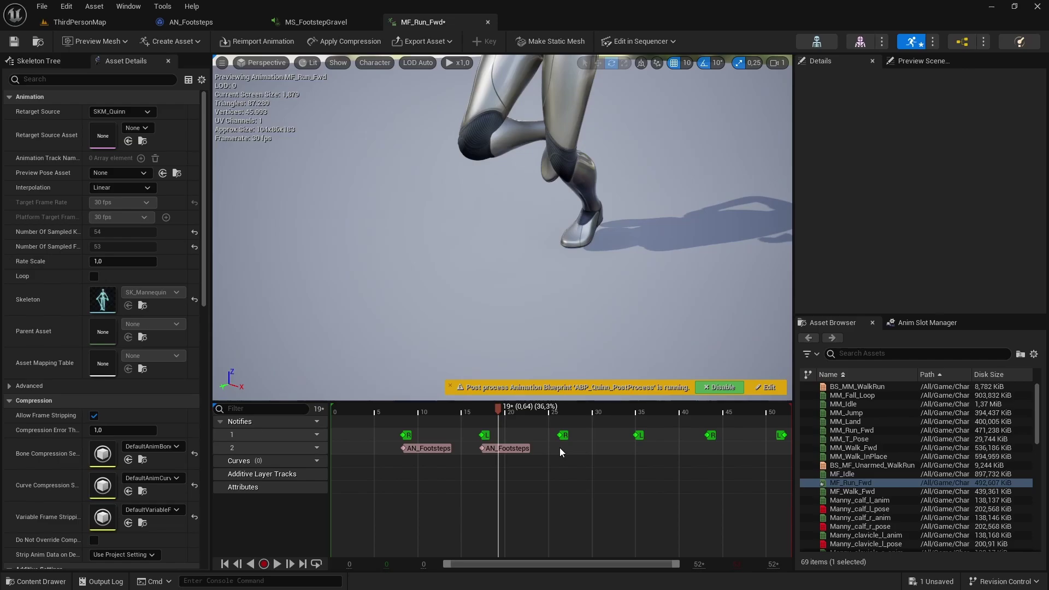
key("ctrl+v")
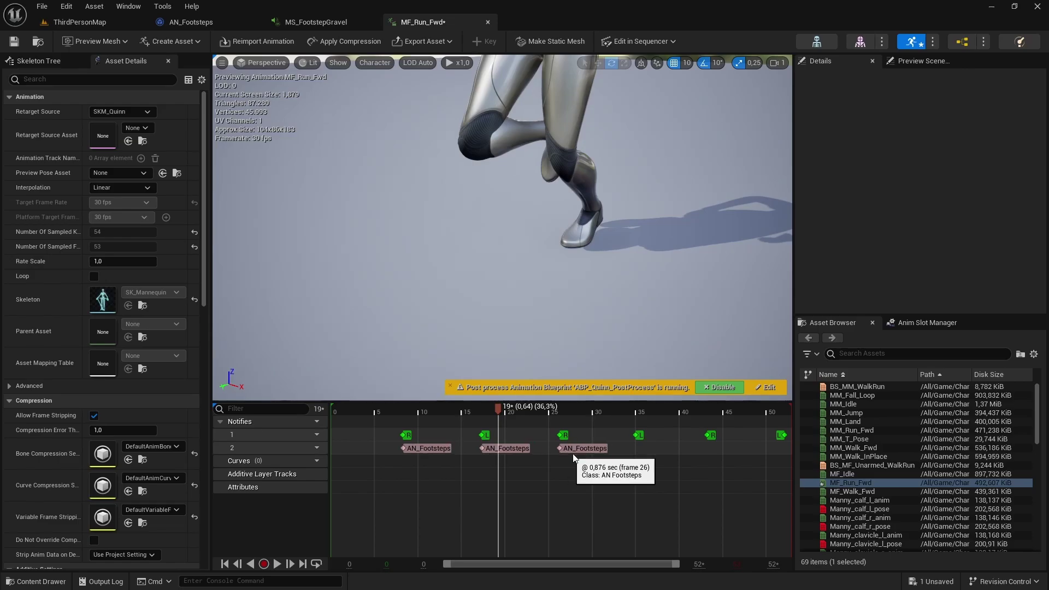
left_click(634, 449)
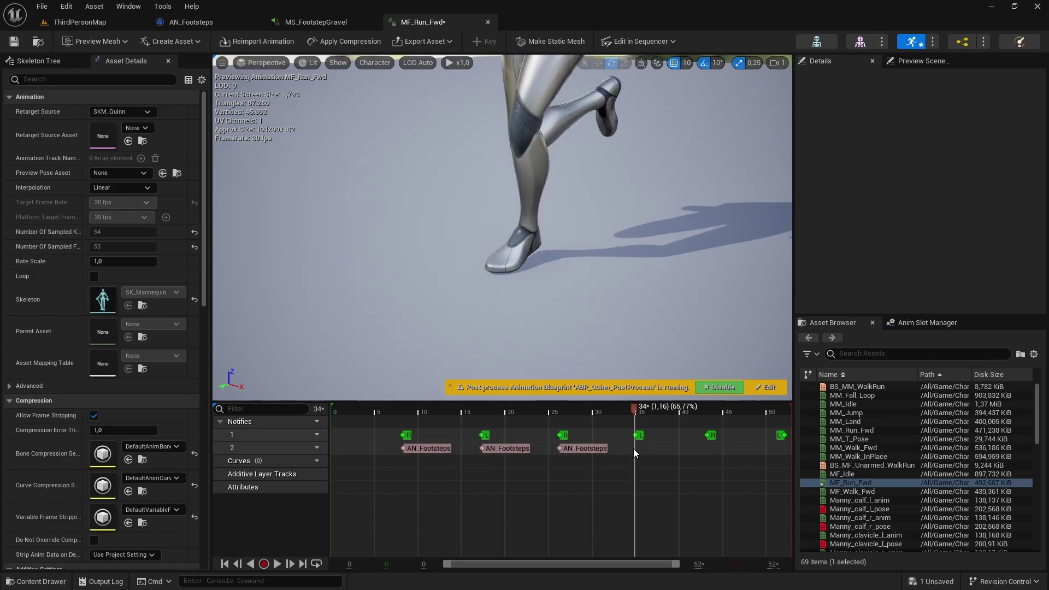
key("ctrl+v")
key("ctrl+v")
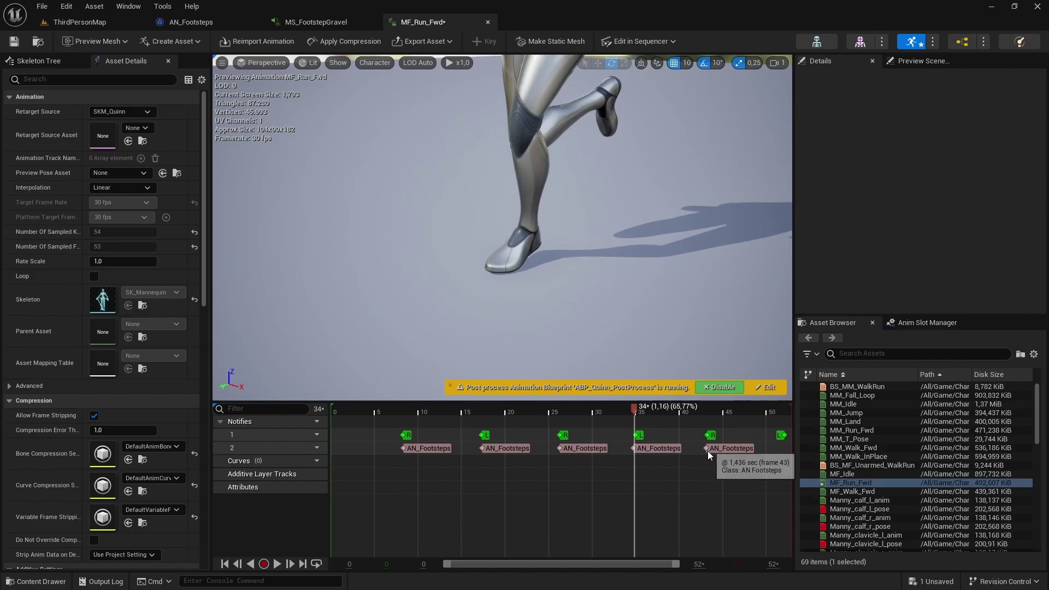
key("ctrl+v")
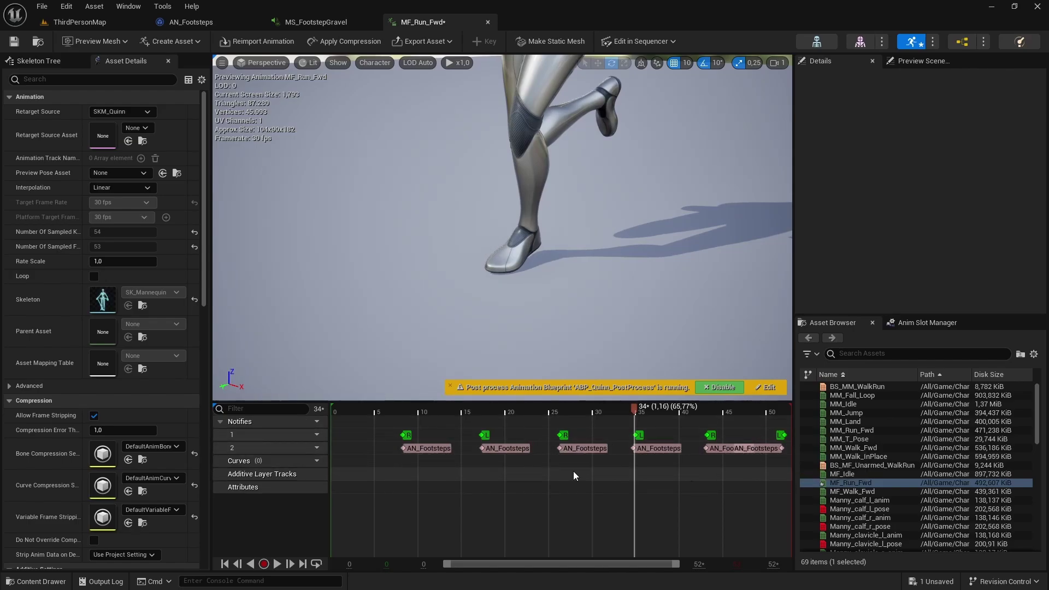
- Add a third notify track, move the last AN_Footsteps notify onto it, and play the animation from frame 0
left_click(310, 421)
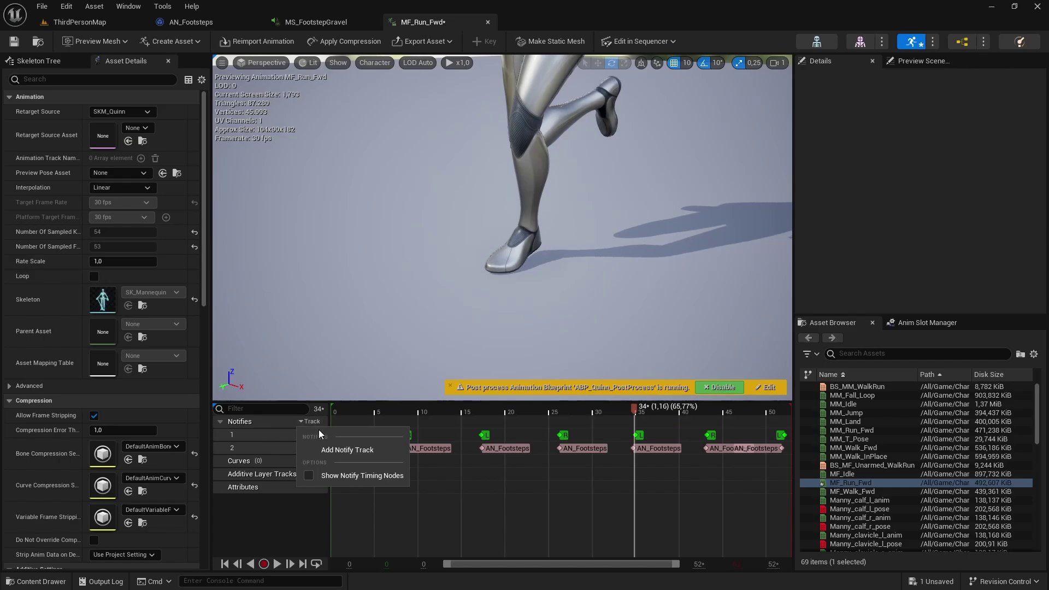
left_click(331, 450)
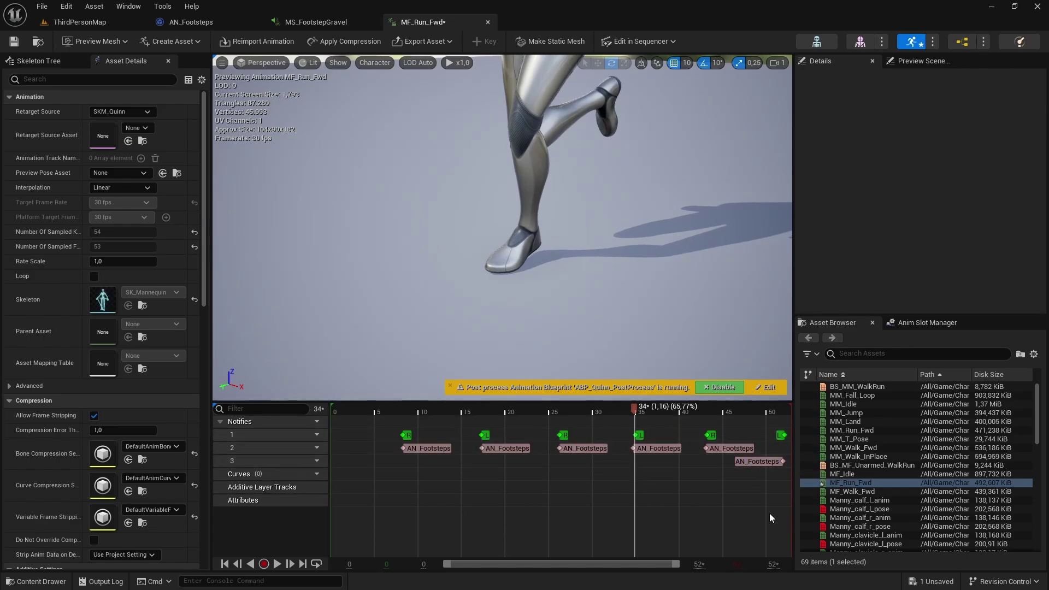
left_click(330, 410)
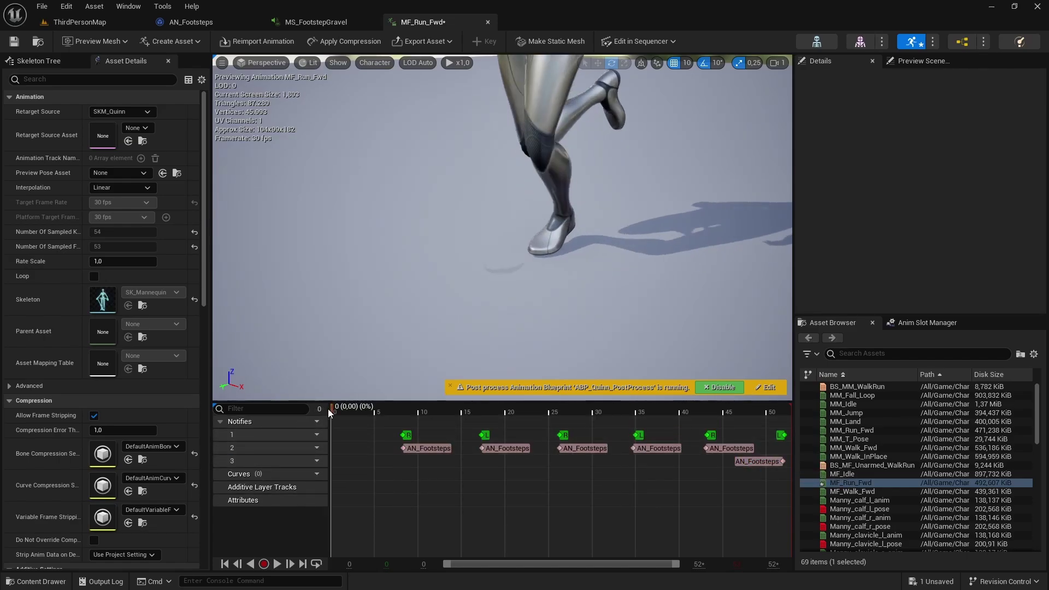
left_click(278, 564)
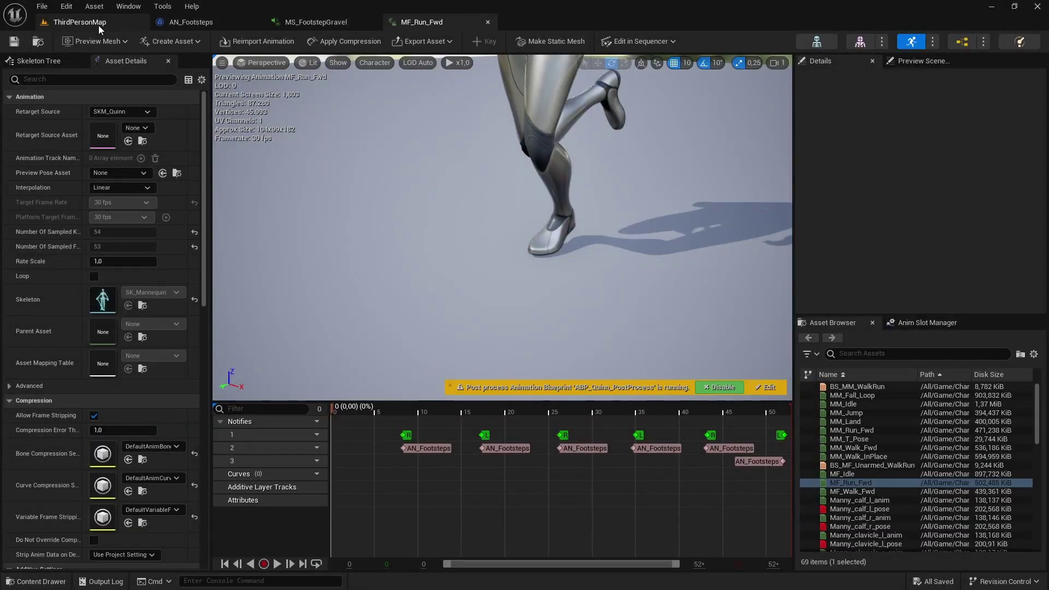
- Play ThirdPersonMap in immersive view and run the character across the floor to test the footstep sounds, then stop
left_click(99, 23)
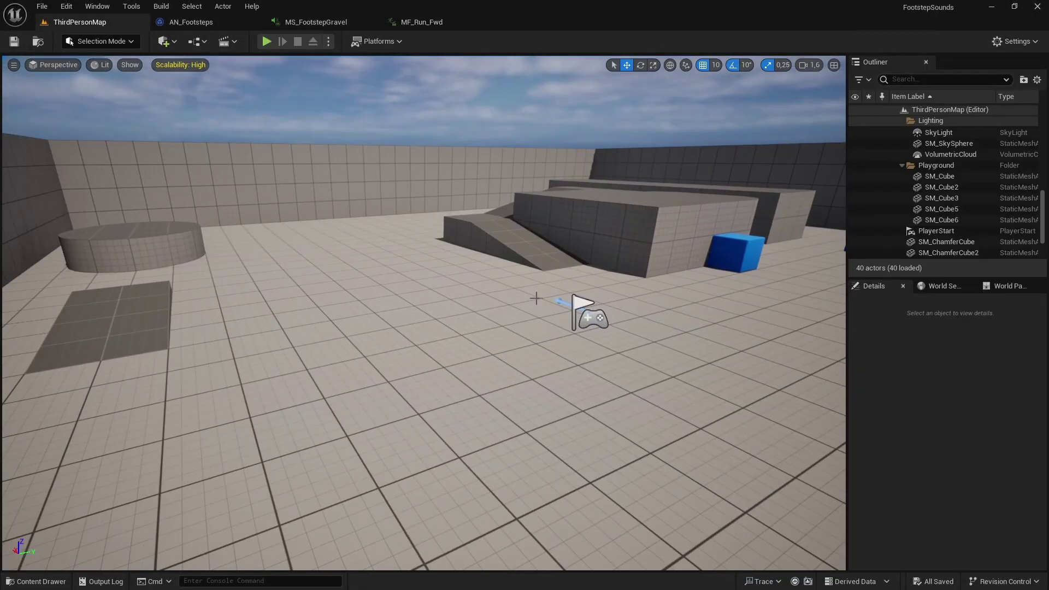
key("F11")
key("alt+p")
key("w")
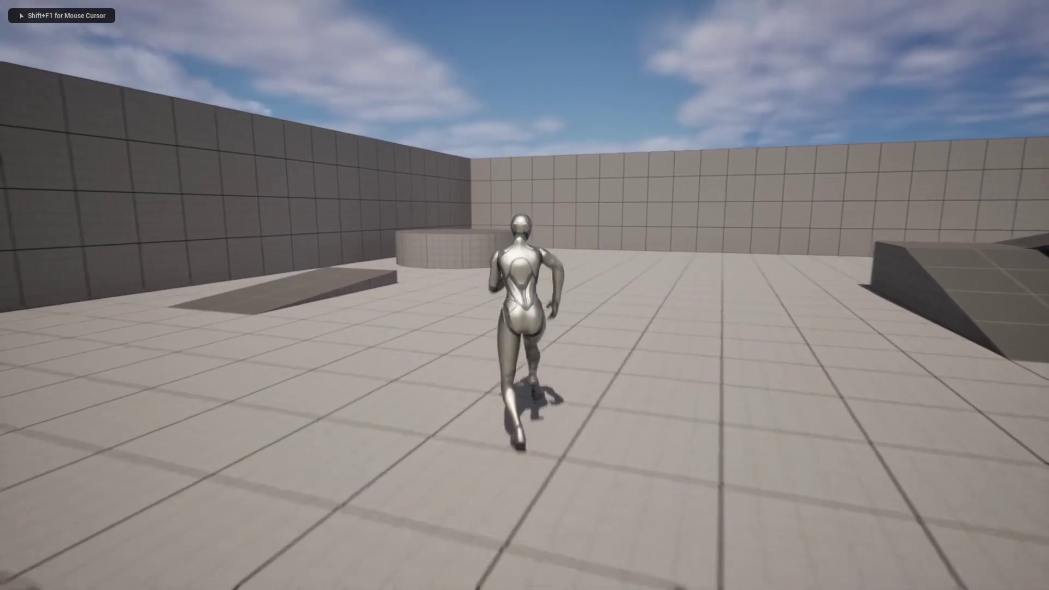
key("a")
key("d")
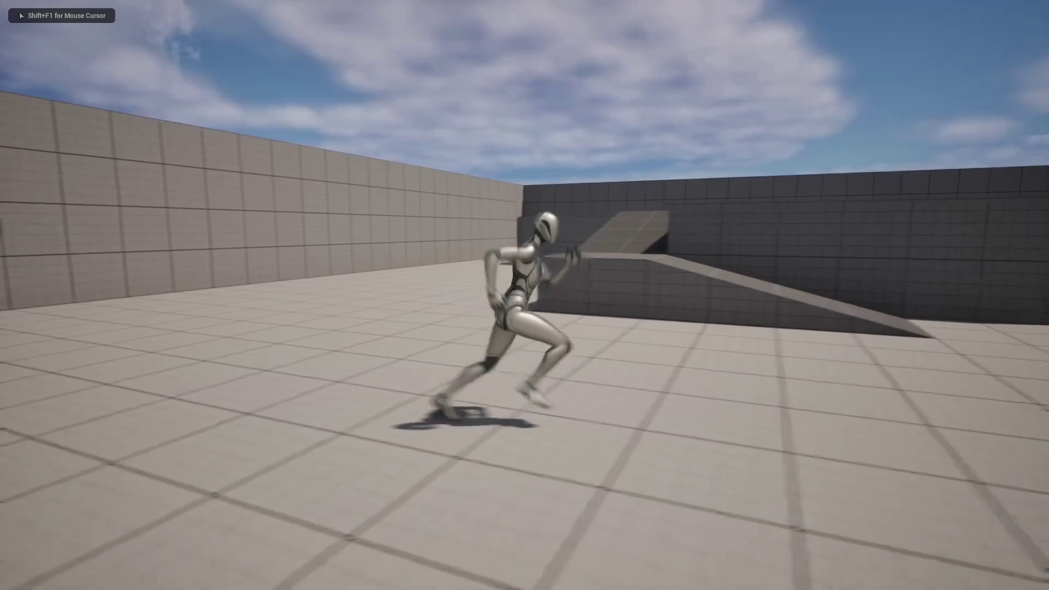
key("Escape")
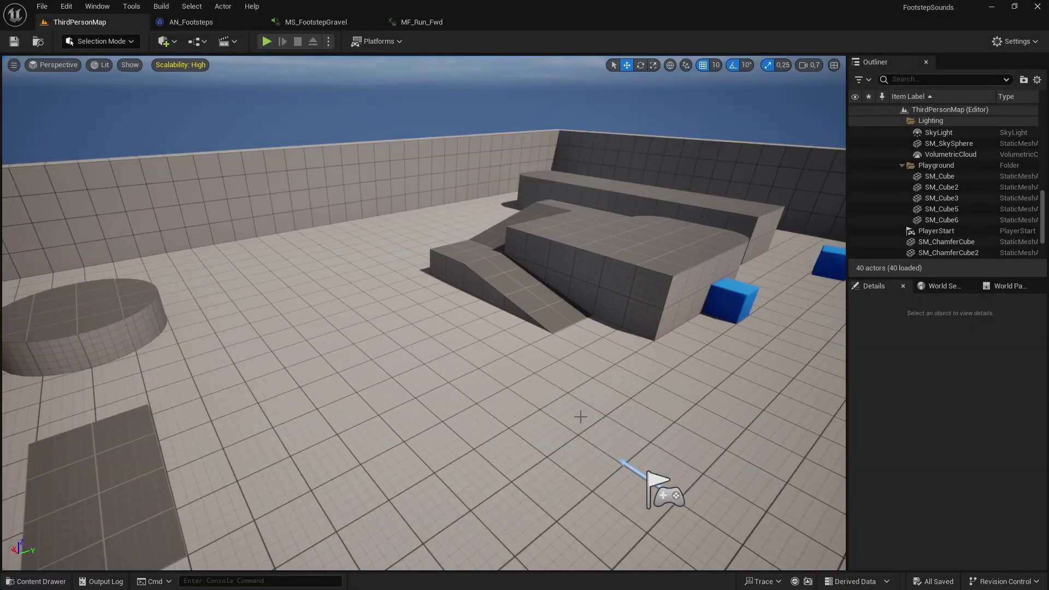
- Add a Cube shape to the level
left_click(167, 41)
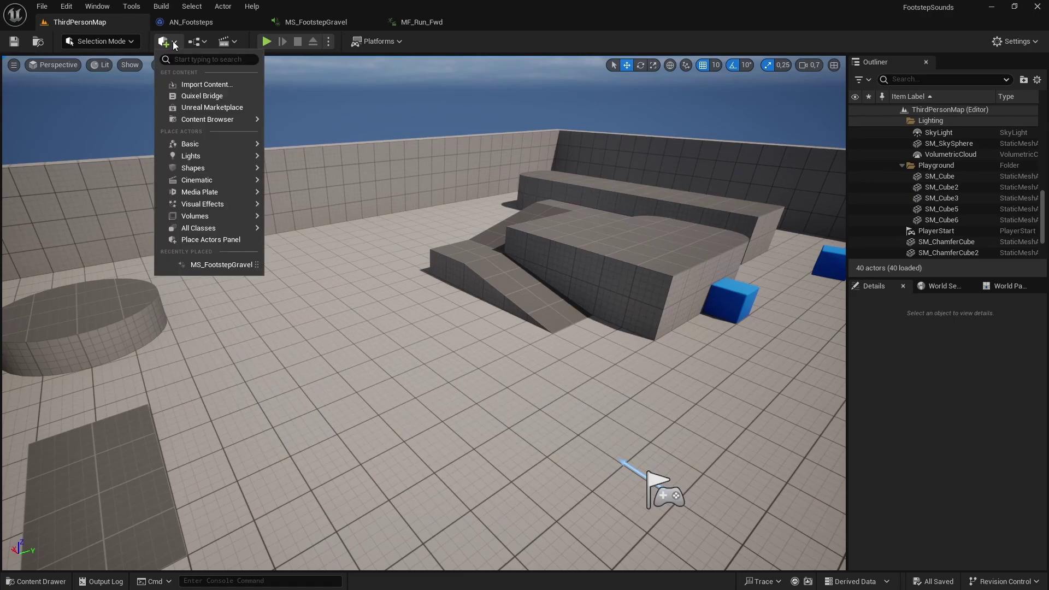
left_click(171, 41)
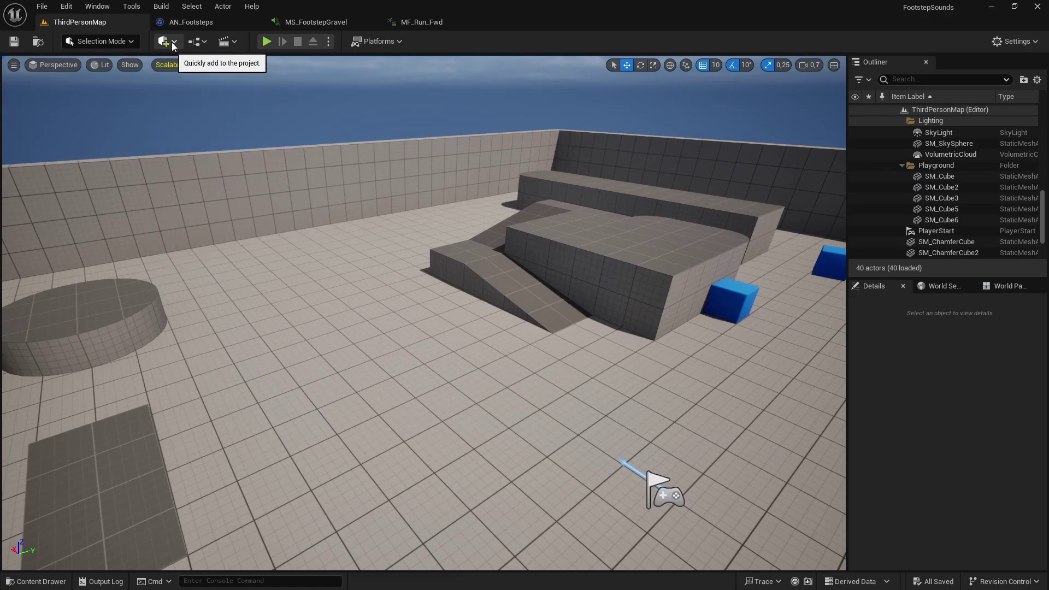
left_click(172, 41)
mouse_move(198, 150)
mouse_move(193, 171)
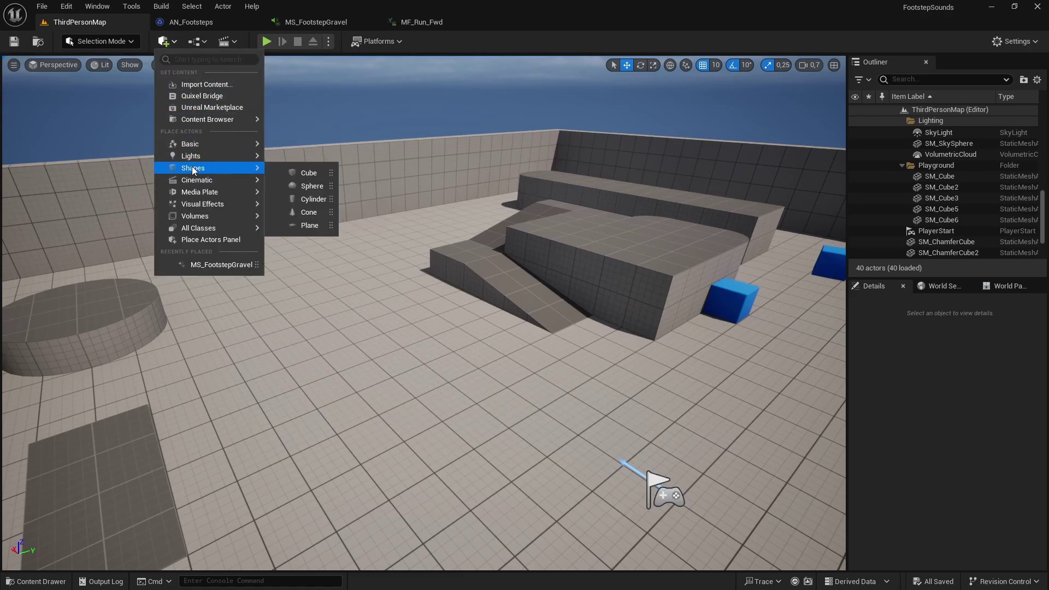
left_click(304, 172)
- Scale the cube to 14 × 2 × 0.25 and place it at 1780, 1270, 10 as a flat strip on the floor
left_click_drag(418, 278, 421, 344)
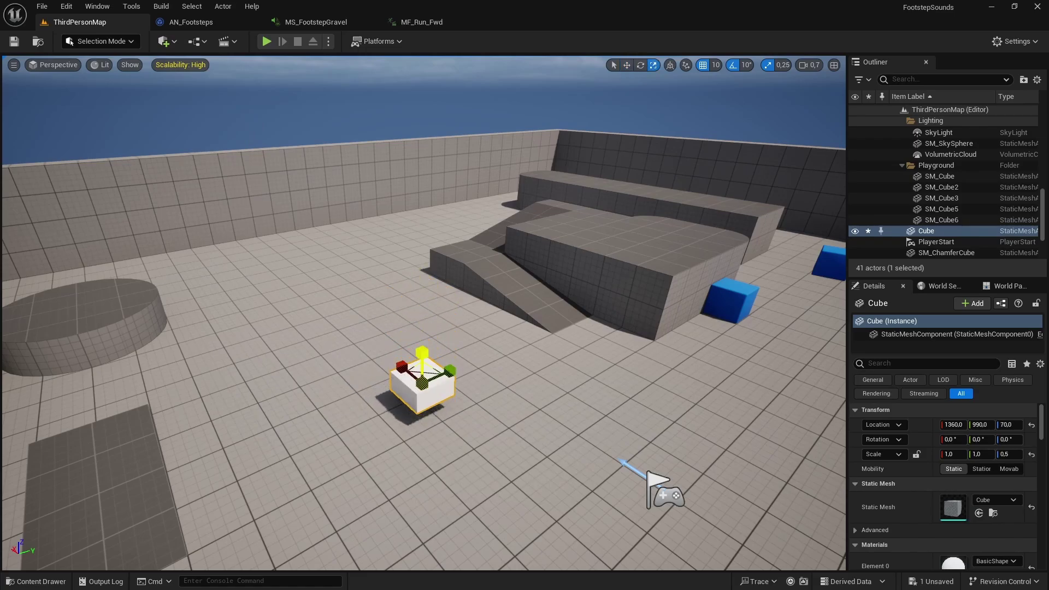
left_click_drag(455, 376, 514, 325)
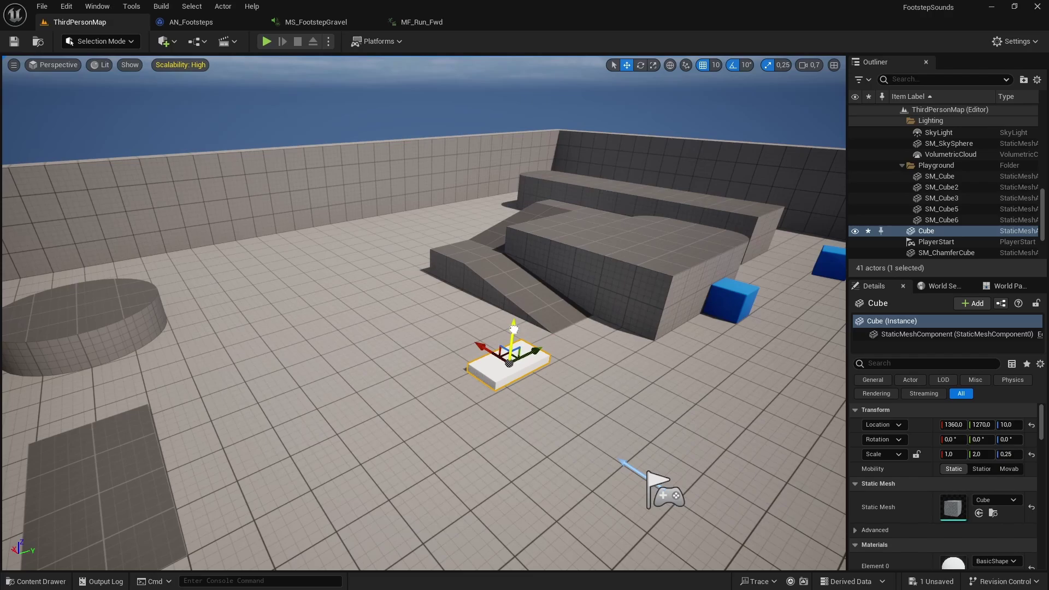
left_click_drag(480, 347, 628, 434)
left_click_drag(481, 347, 439, 342)
mouse_move(575, 452)
right_mouse_down()
mouse_move(575, 434)
mouse_move(578, 455)
right_mouse_up()
- Assign PS_Grass from the PhysicalMaterials folder as the cube's Phys Material Override and save the level
key("ctrl+space")
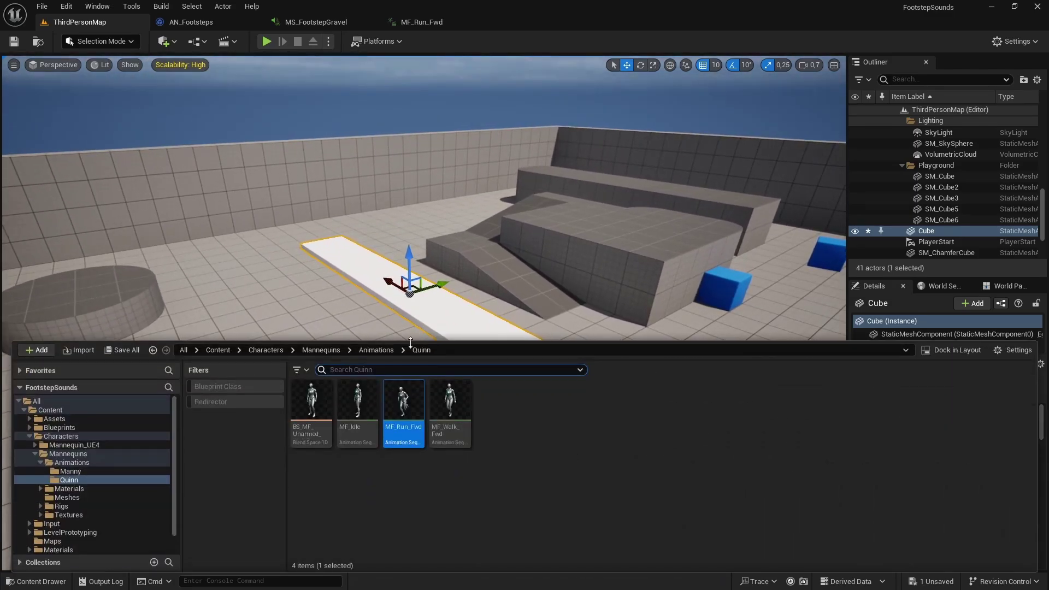
left_click(43, 462)
left_click(35, 454)
left_click(30, 436)
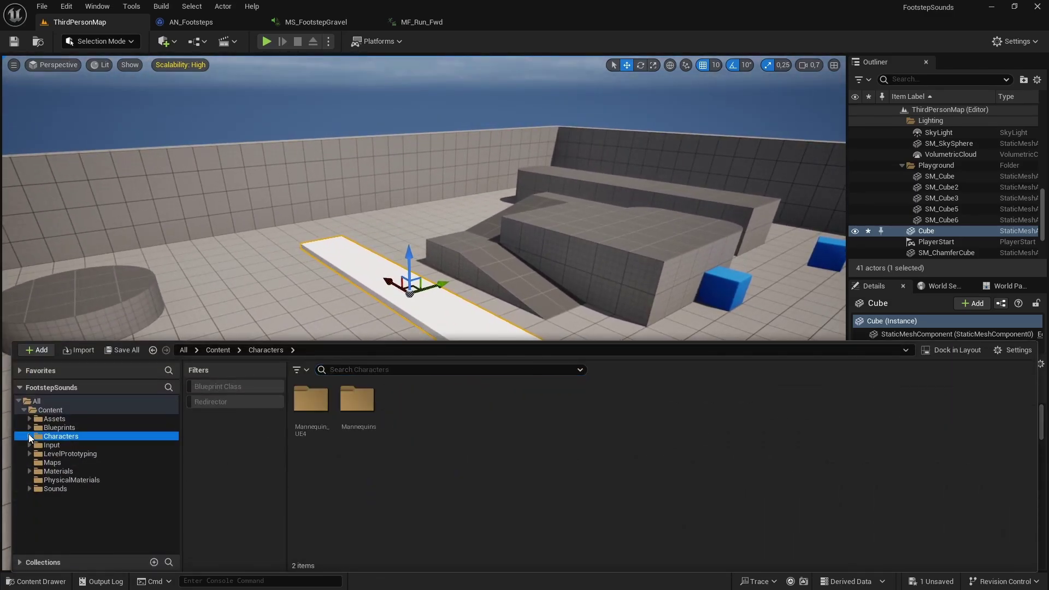
left_click(57, 479)
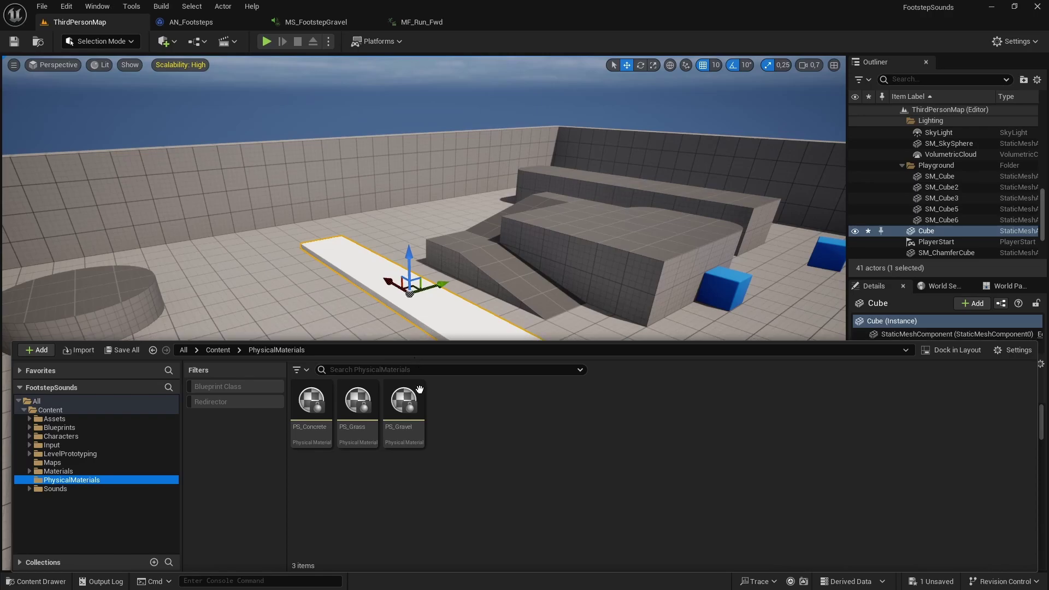
left_click(360, 434)
right_click_drag(521, 304, 529, 310)
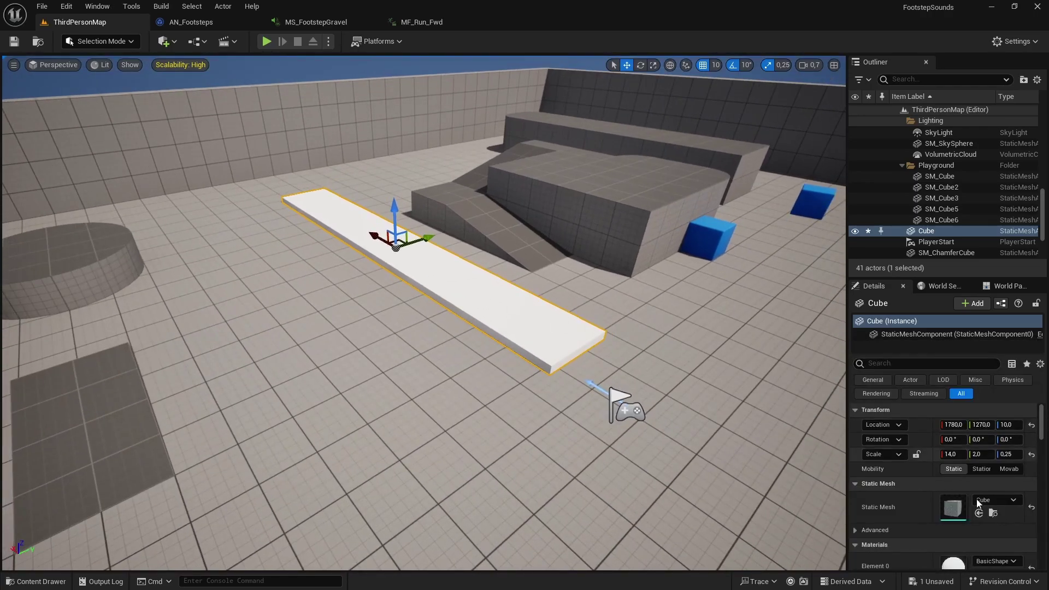
scroll(988, 477, "down", 10)
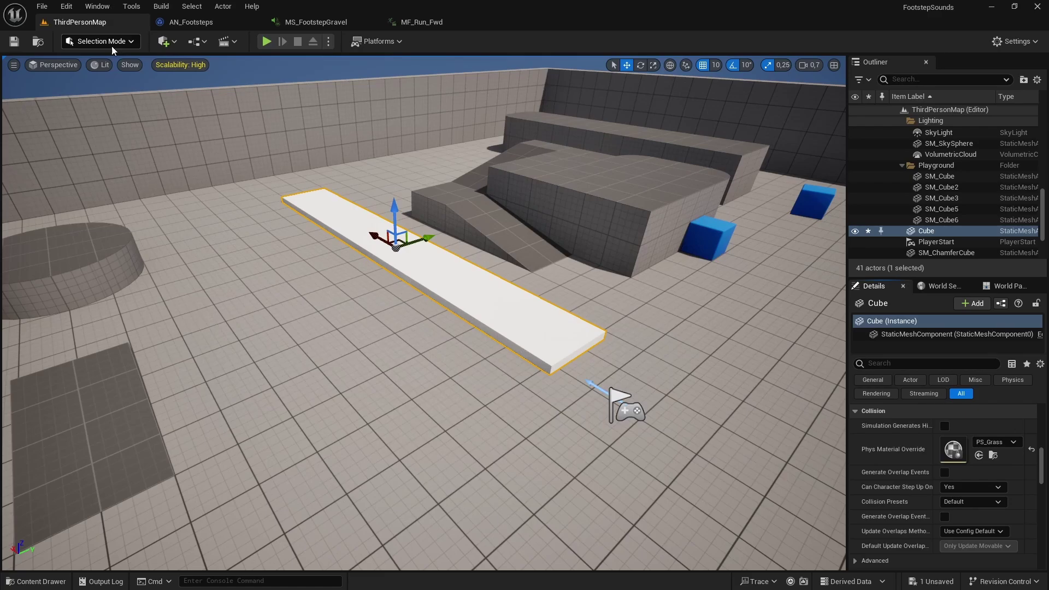
key("ctrl+s")
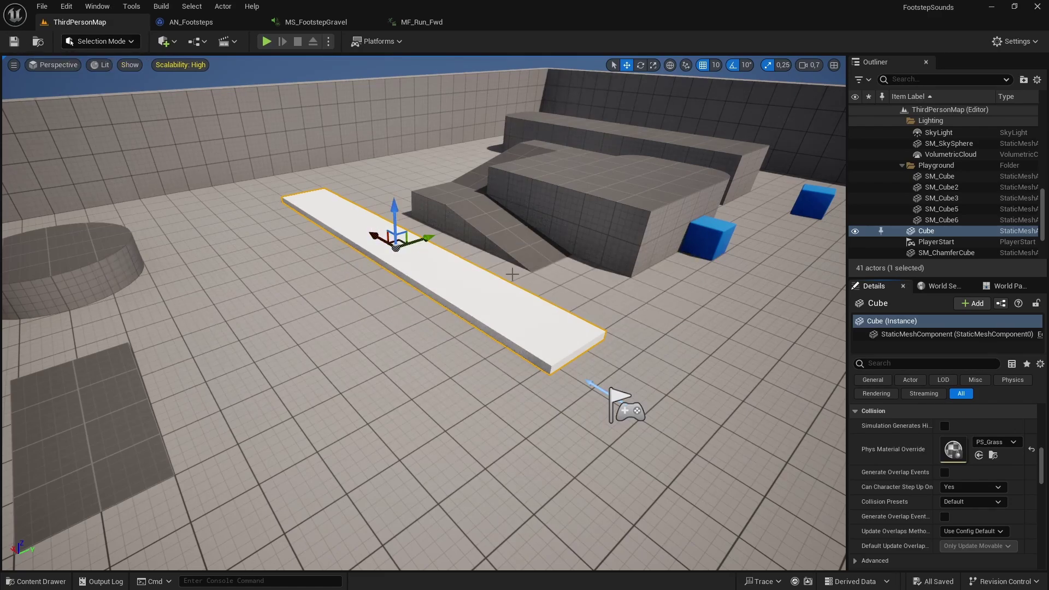
- Play the level and run the character on the floor and along the white strip to compare the footstep sounds
key("alt+p")
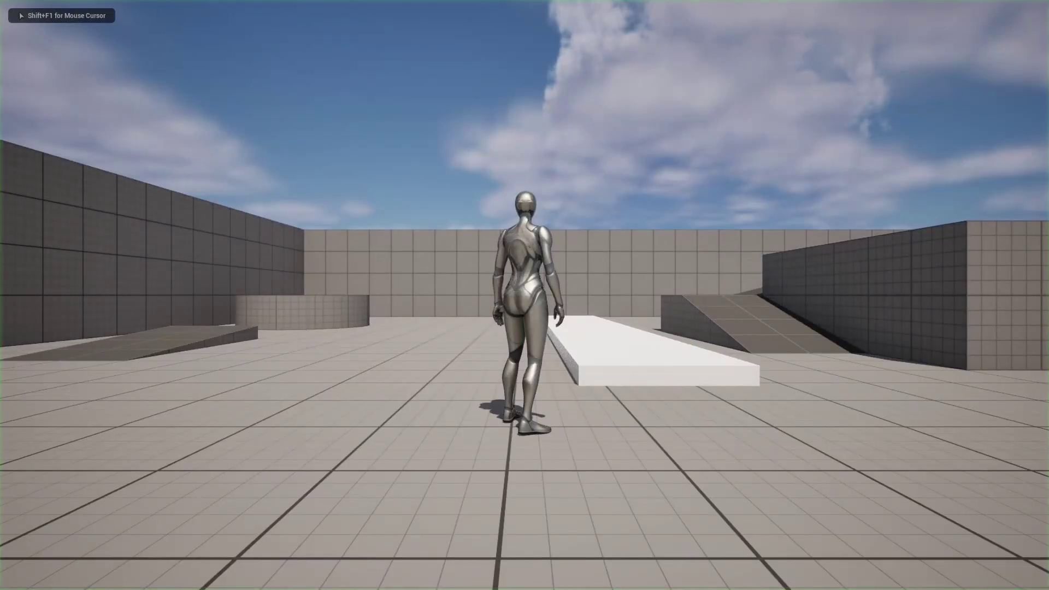
key("a")
key("w")
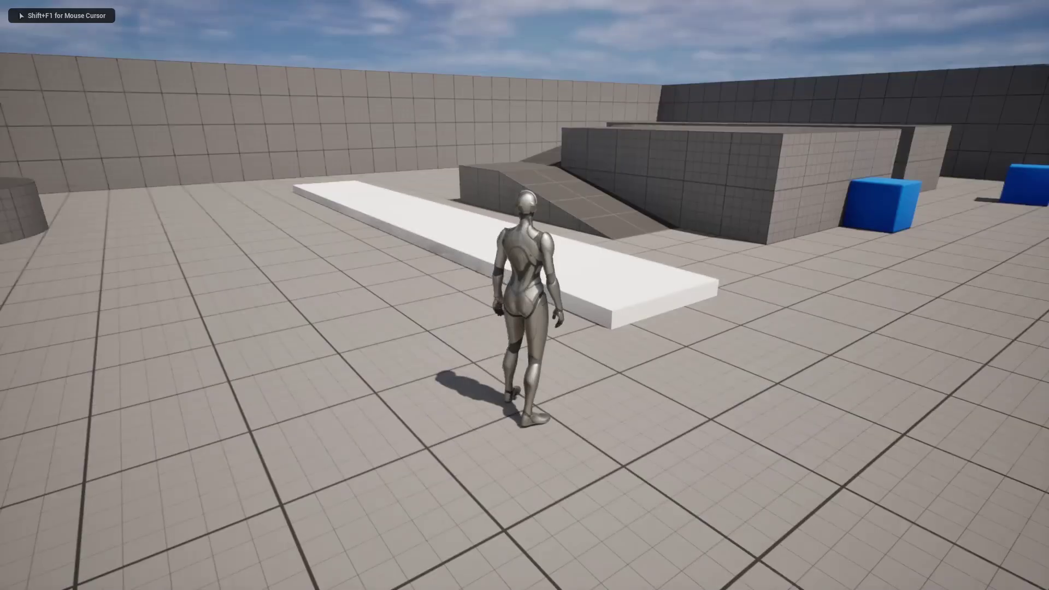
key("s")
key("d")
key("w")
key("a")
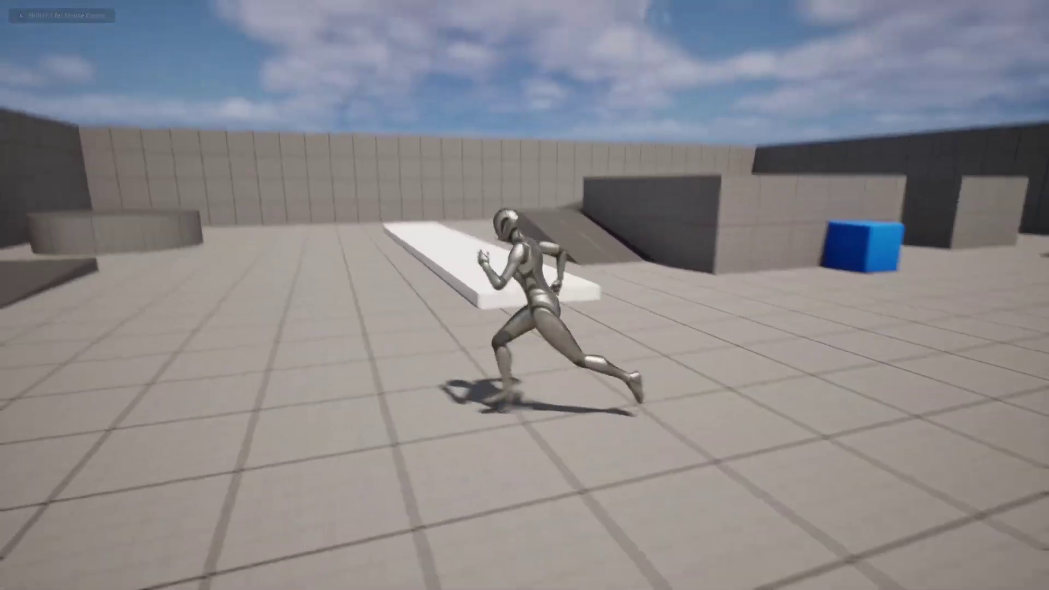
key("s")
key("d")
key("w")
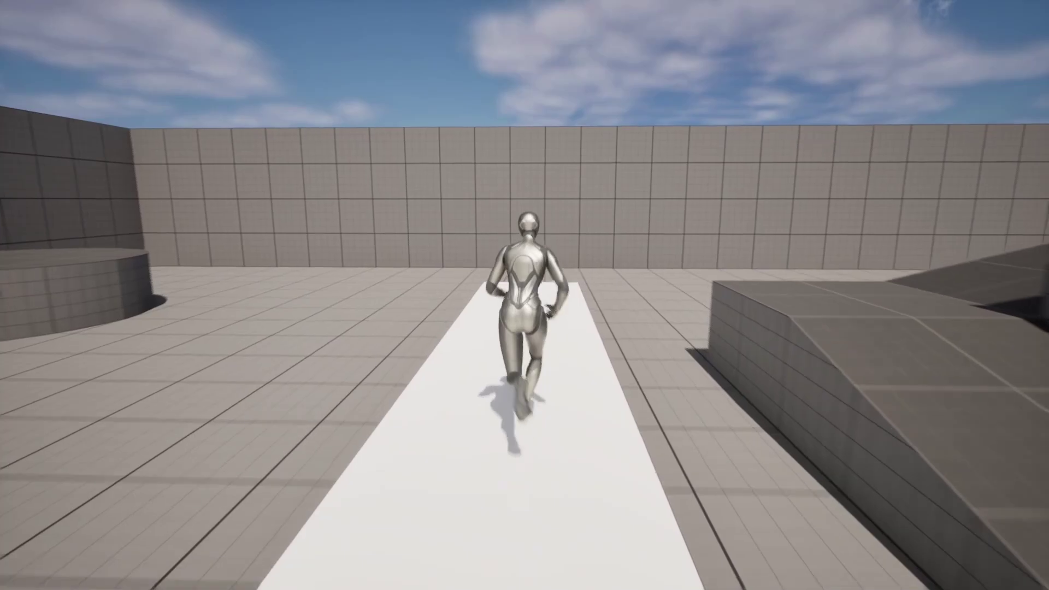
key("d")
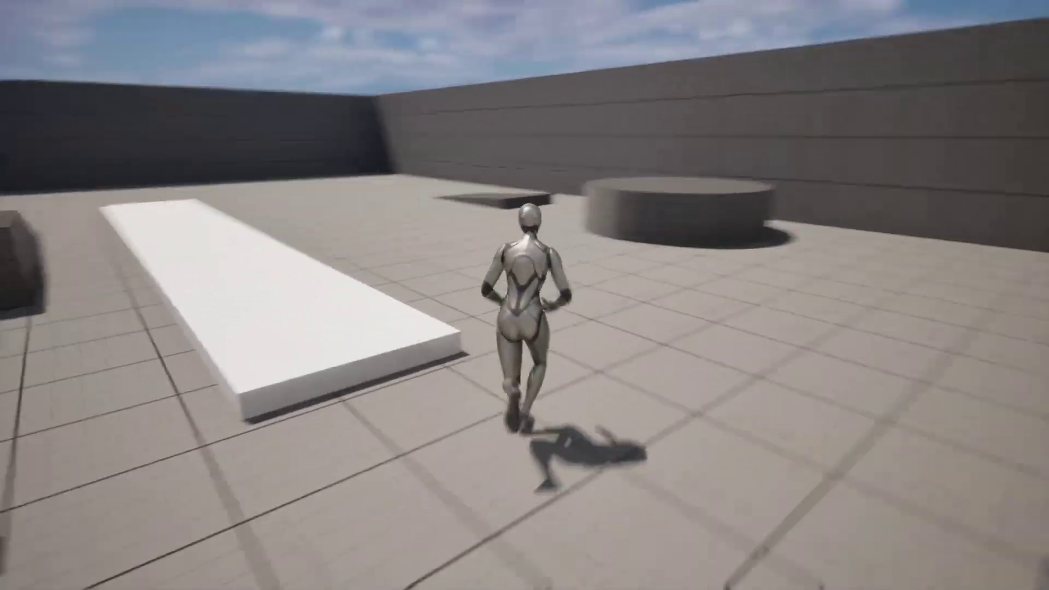
key("a")
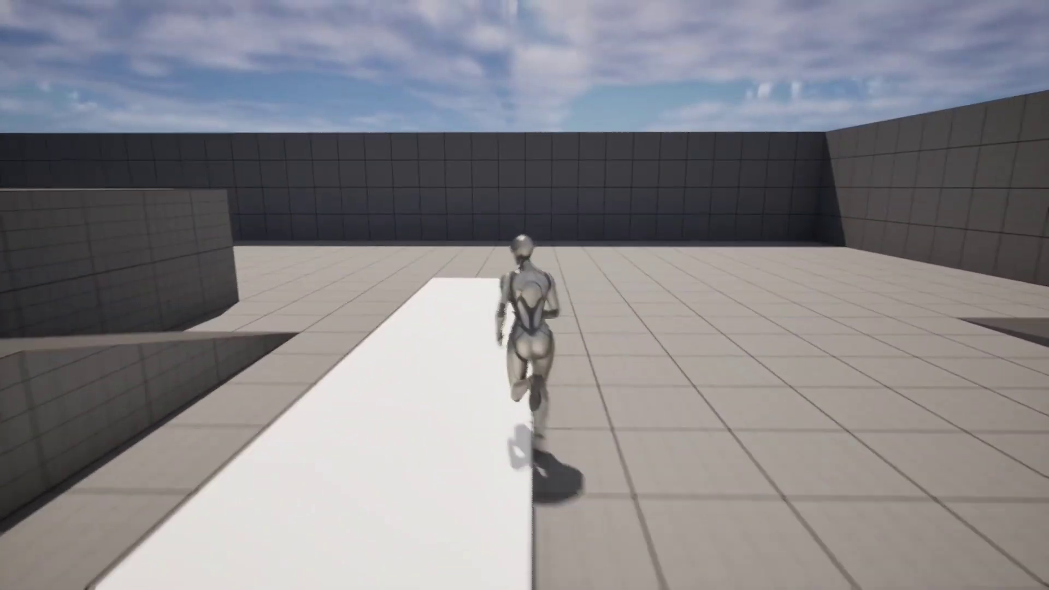
key("a")
key("d")
key("a")
key("a")
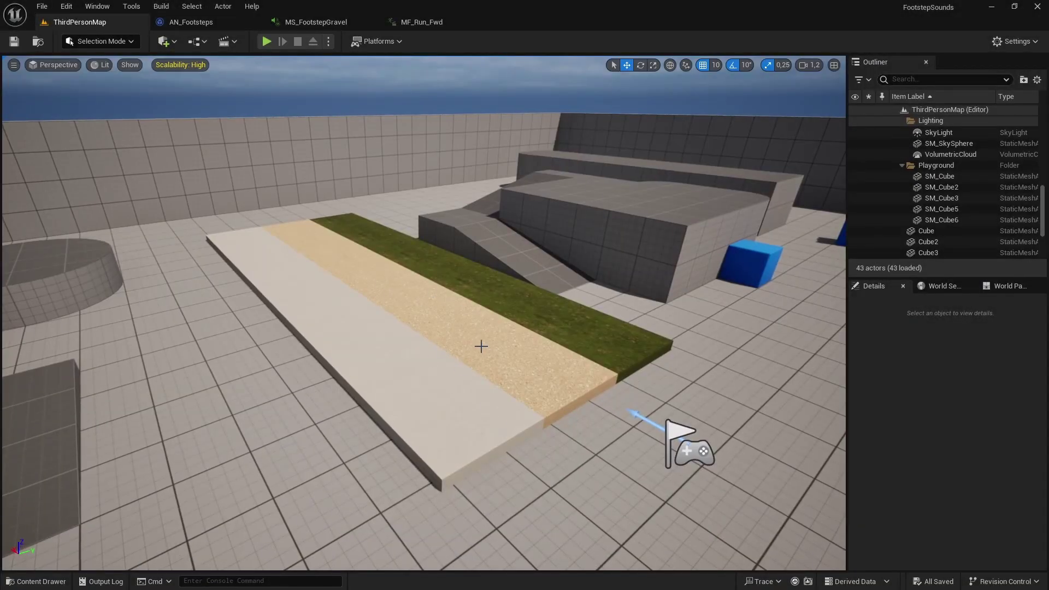
- Play the level in immersive view and run the character along the grass strip to test its footstep sounds
right_click_drag(702, 381, 702, 381)
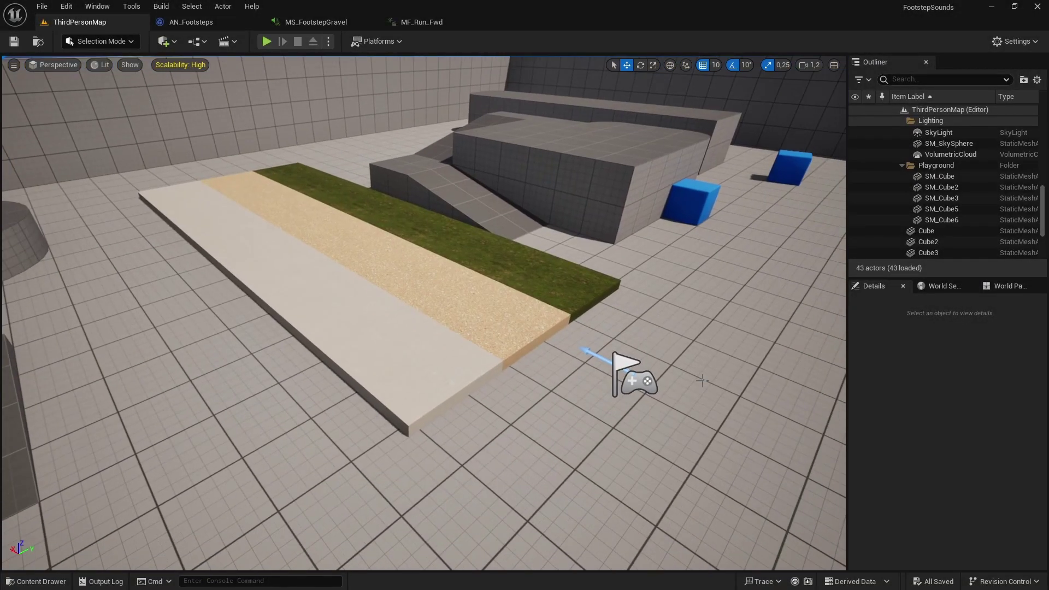
key("F11")
key("alt+p")
left_click(702, 381)
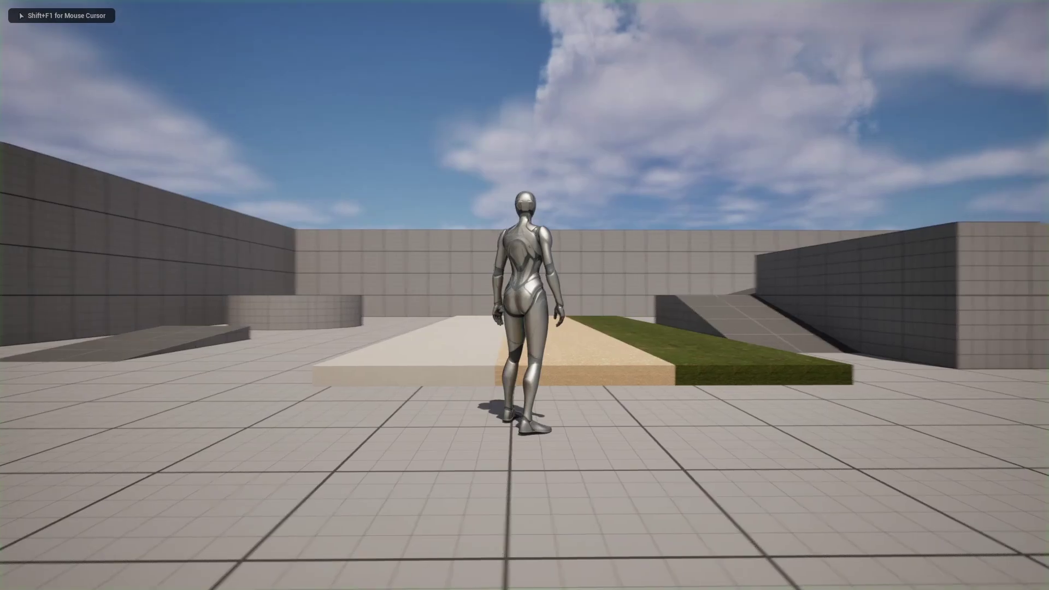
key("d")
key("w")
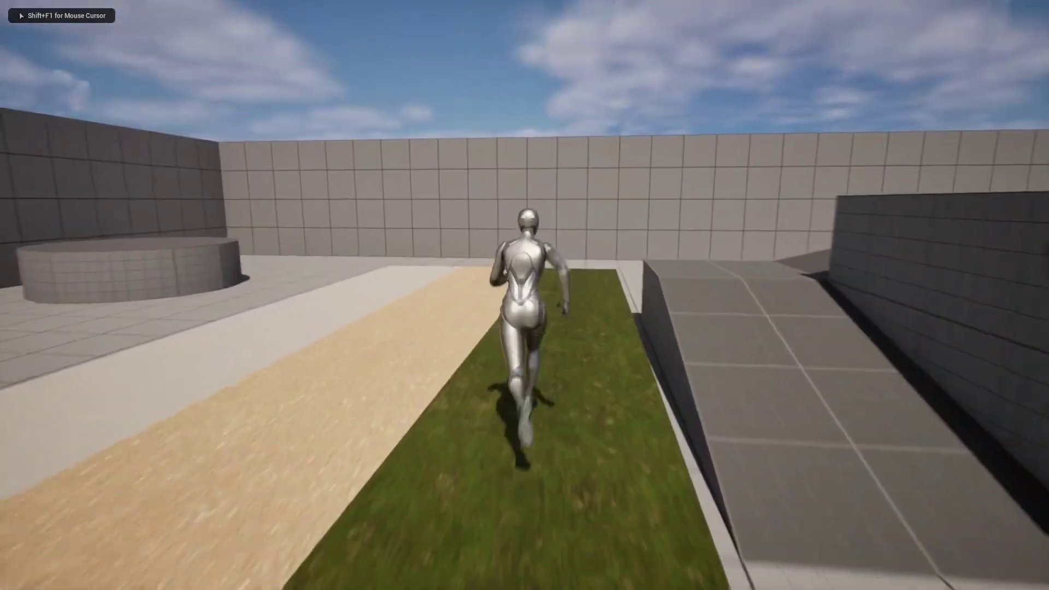
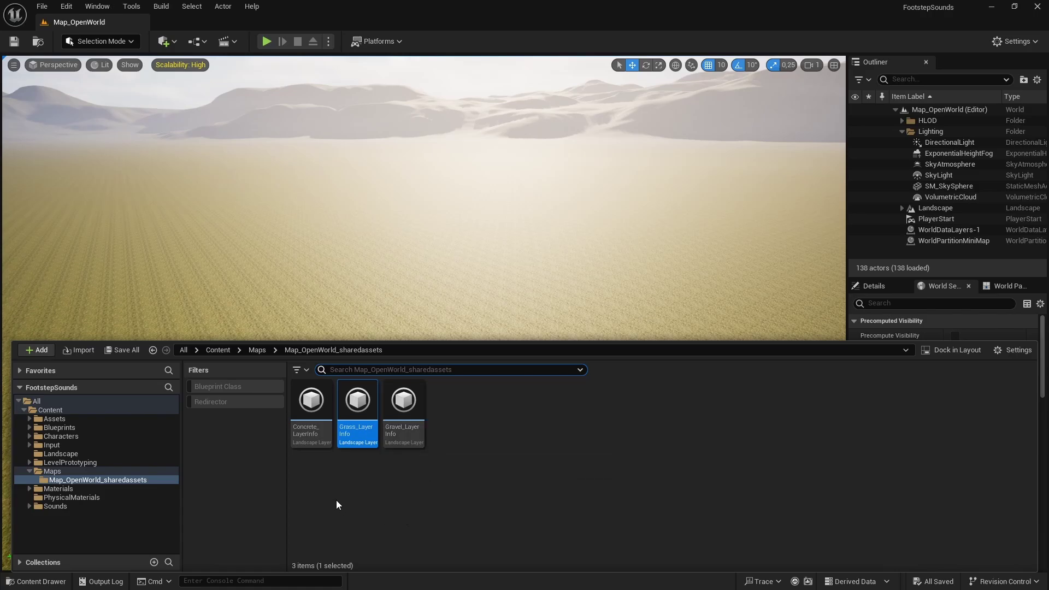
- Assign PS_Grass as the Physical Material of Grass_LayerInfo, save the asset and close it
double_click(357, 423)
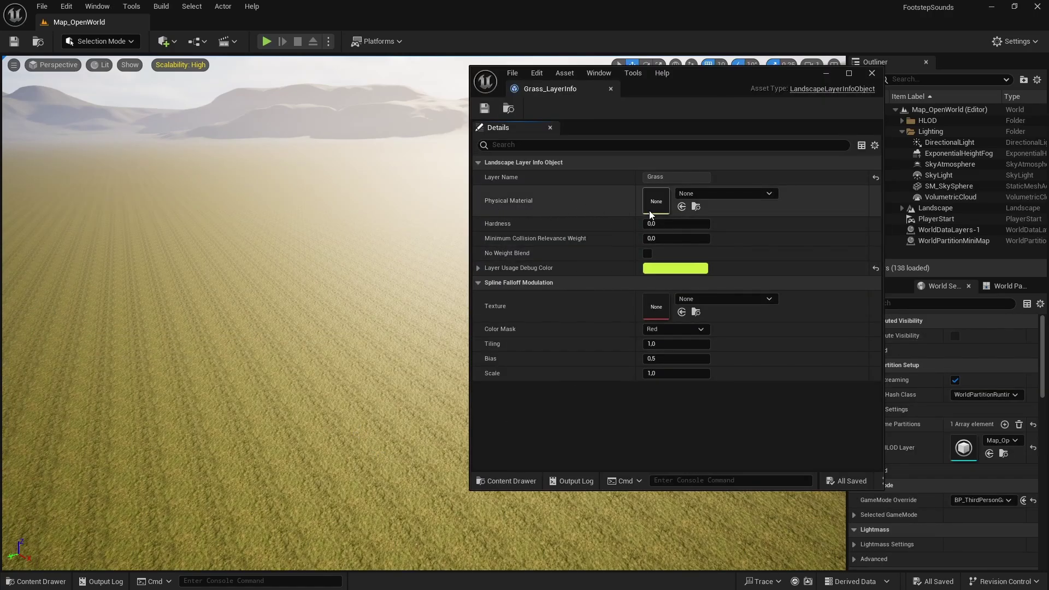
left_click(711, 195)
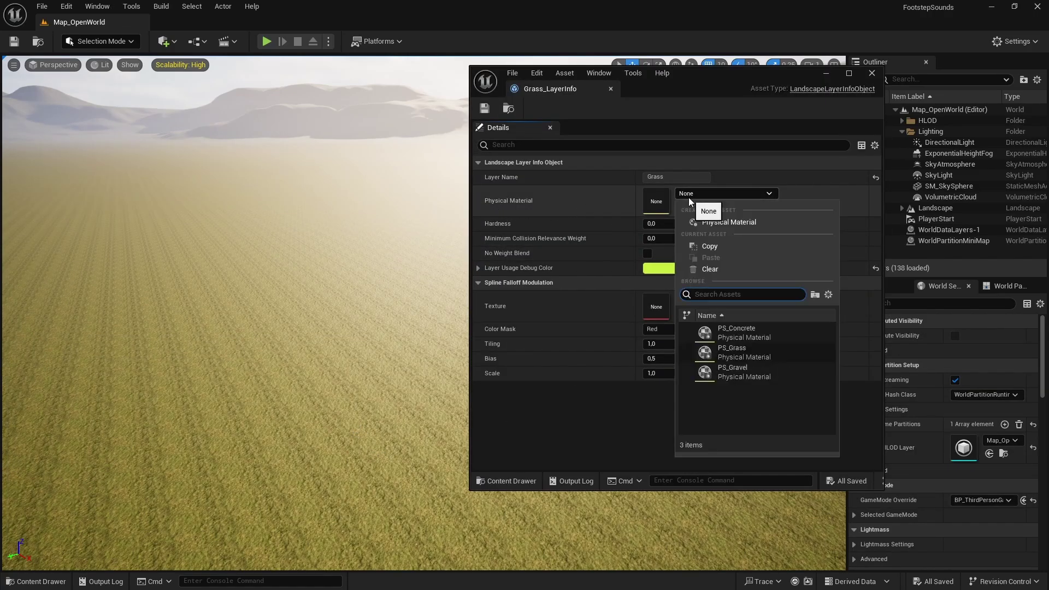
left_click(736, 351)
left_click(484, 107)
left_click(610, 88)
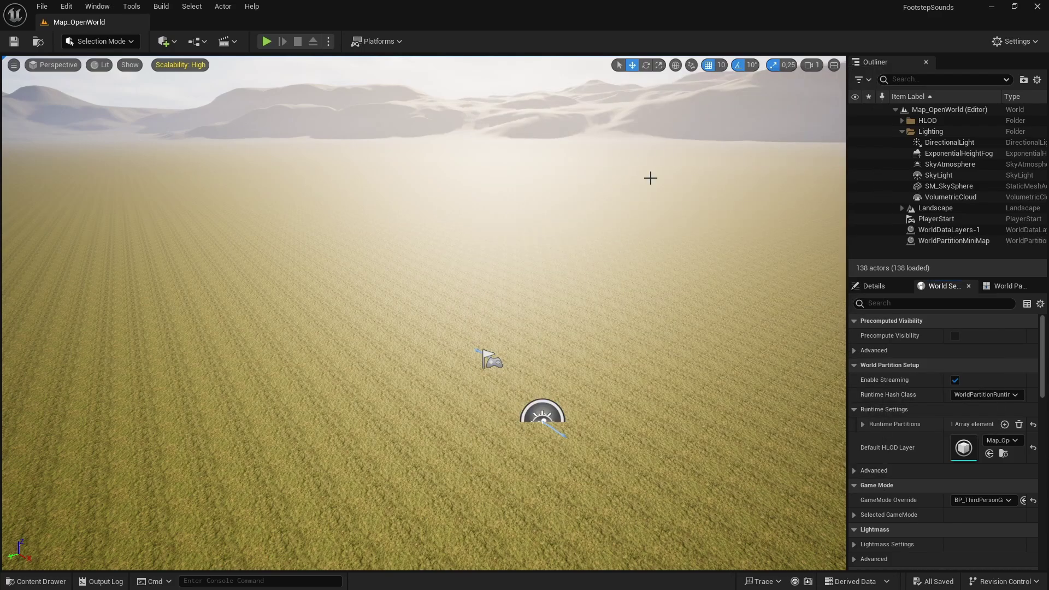
- Play the level in immersive view and run the character across the grass landscape to test its footstep sounds
right_click_drag(702, 231, 692, 251)
key("F11")
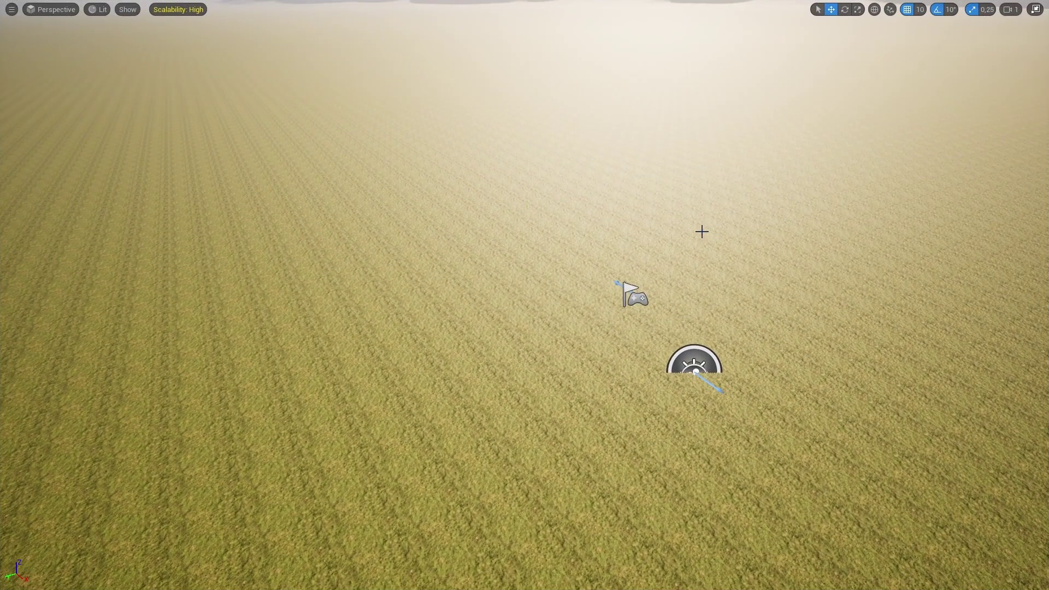
key("alt+p")
key("w")
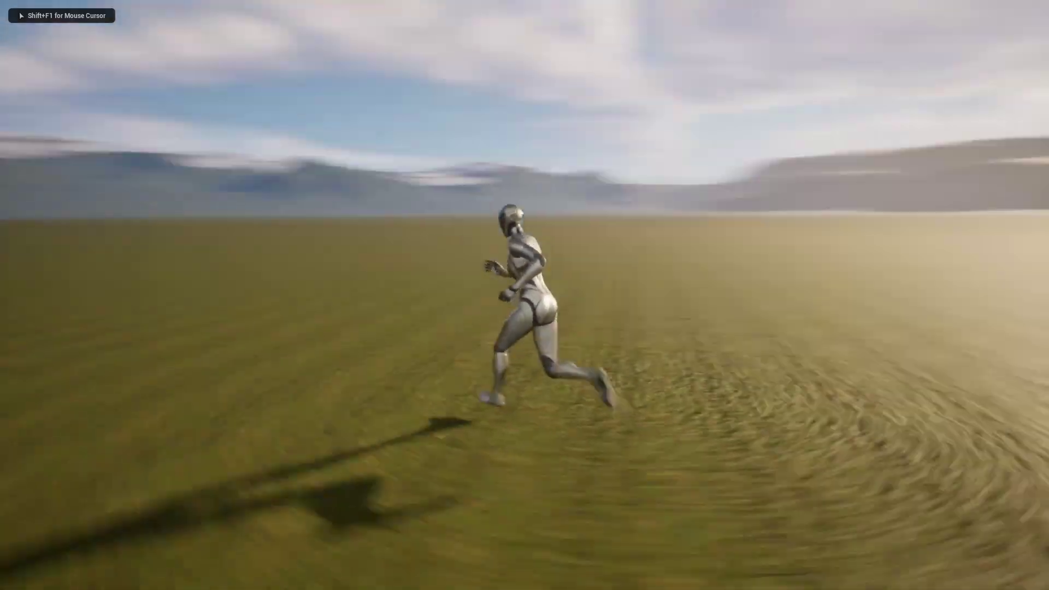
key("s")
key("Escape")
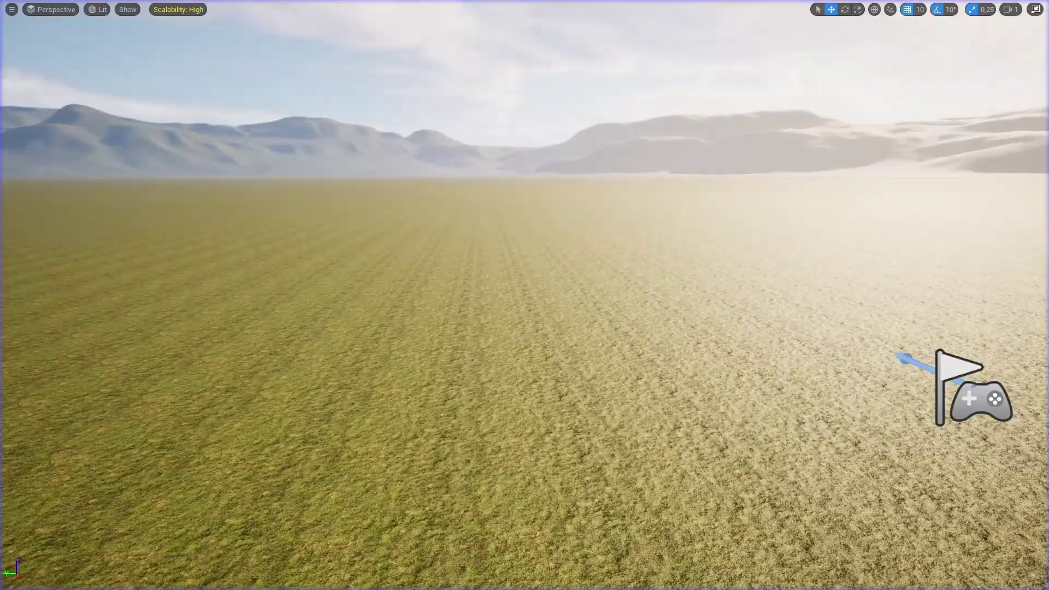
key("F11")
- Assign PS_Concrete as the Physical Material of Concrete_LayerInfo and close the asset
key("ctrl+space")
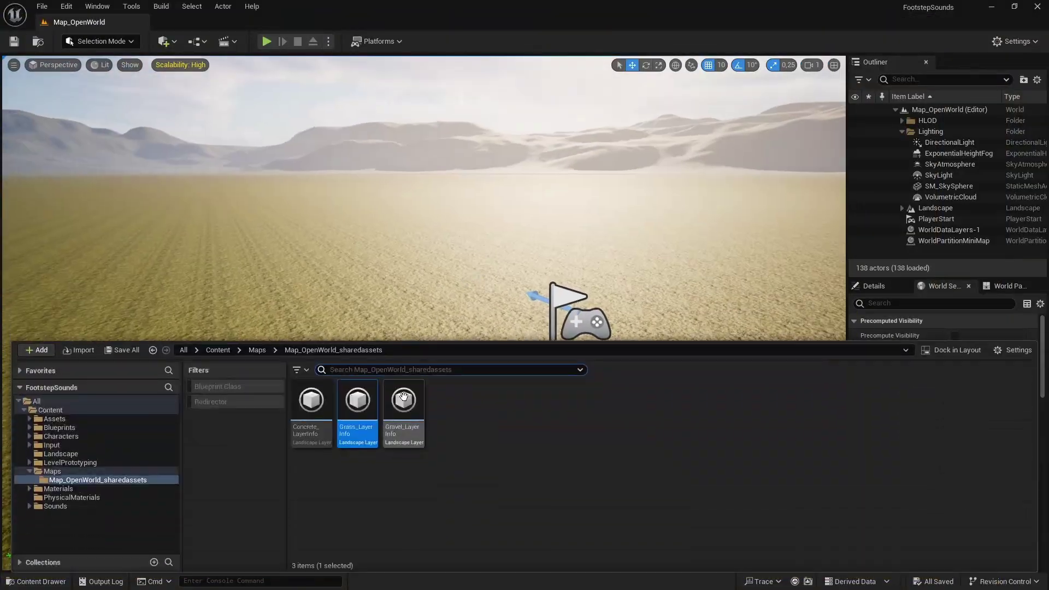
double_click(312, 423)
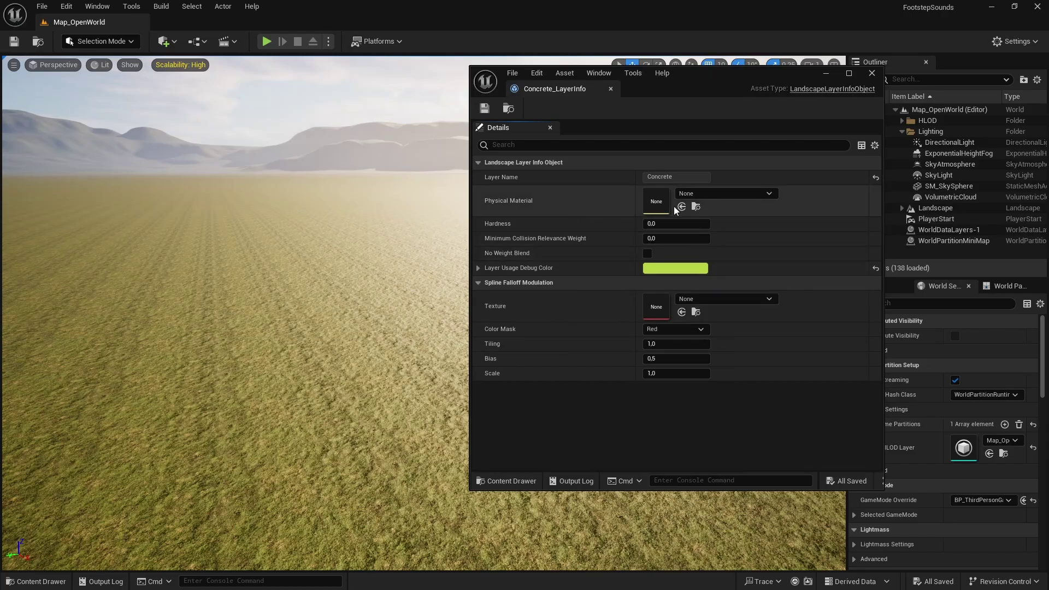
left_click(709, 195)
left_click(732, 324)
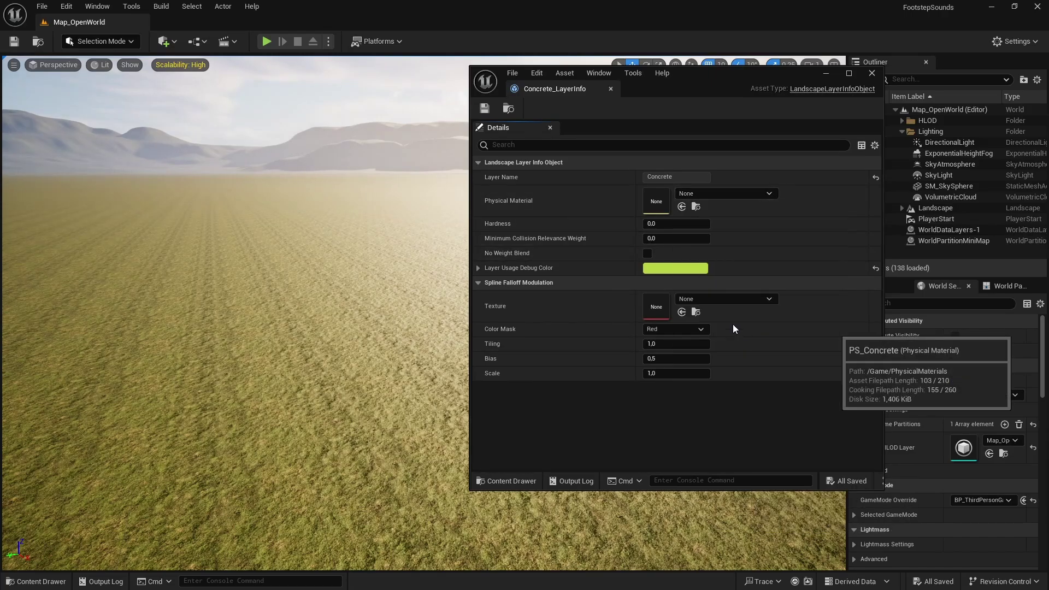
left_click(611, 89)
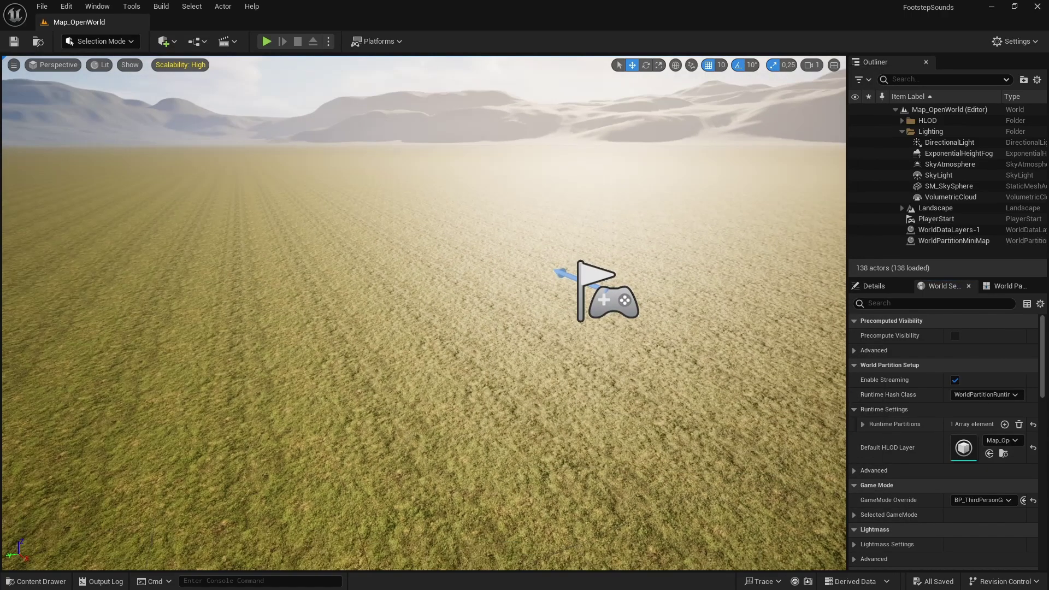
- Assign PS_Gravel as the Physical Material of Gravel_LayerInfo, save the asset and close it
key("ctrl+space")
double_click(410, 418)
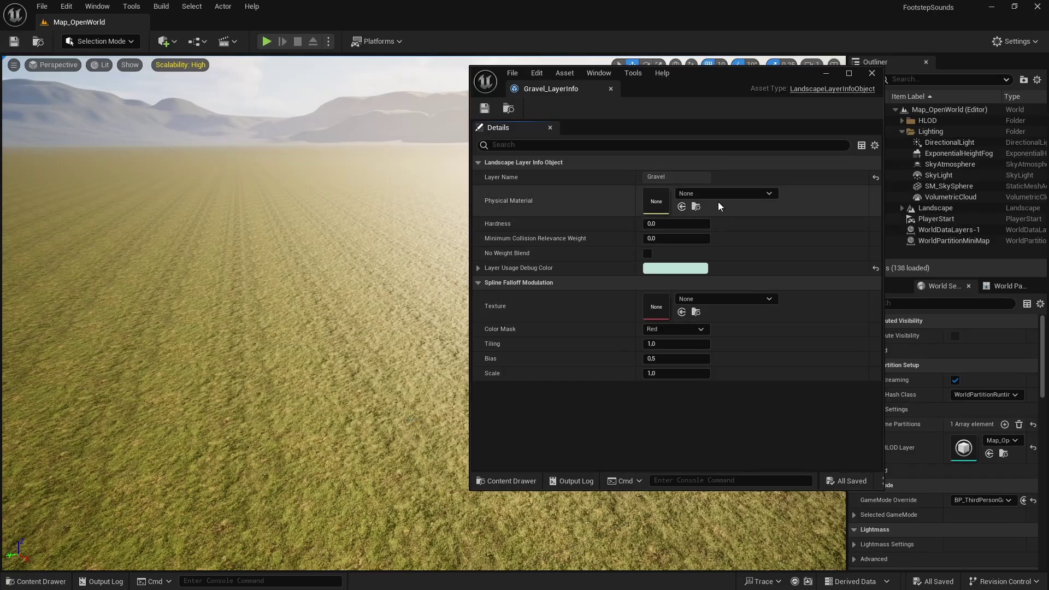
left_click(716, 194)
left_click(740, 375)
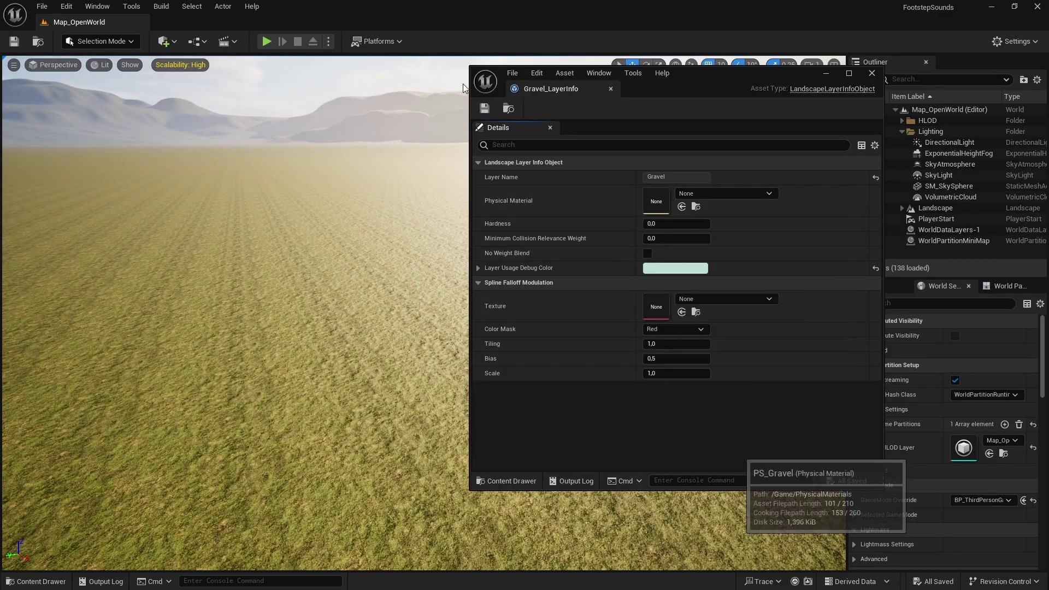
left_click(484, 108)
left_click(611, 89)
- Switch to Landscape Mode and paint a large patch of the Gravel layer on one side of the player start
key("s")
right_click_drag(667, 190, 680, 218)
left_click(971, 211)
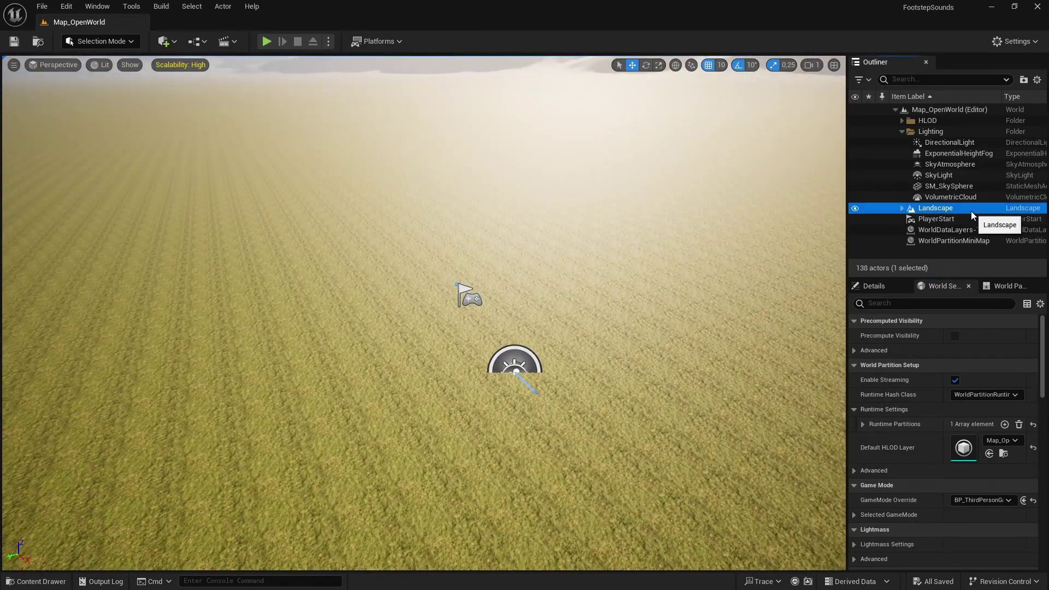
left_click(93, 45)
left_click(105, 74)
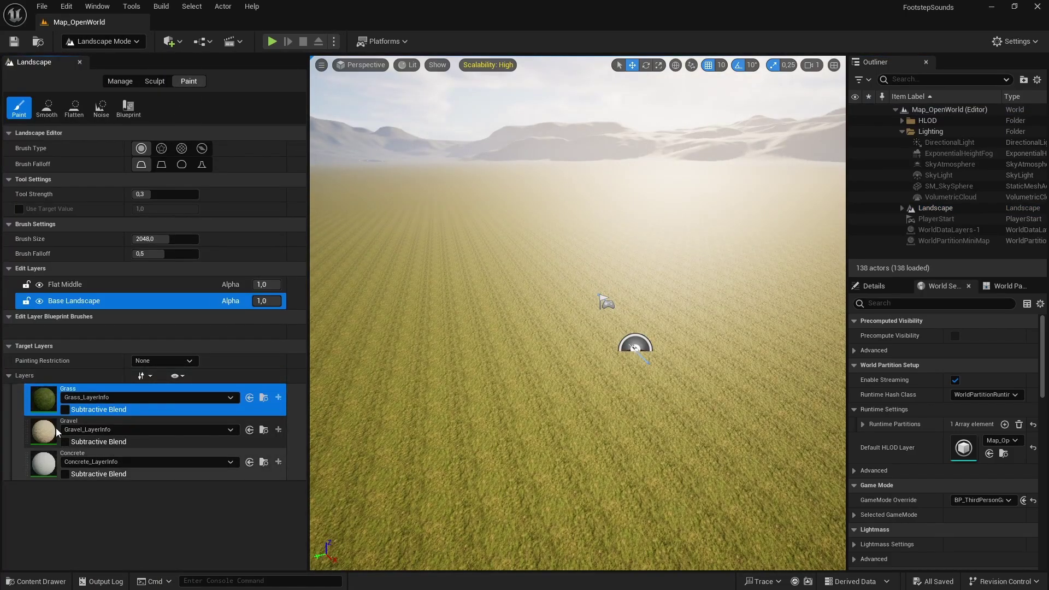
left_click(58, 432)
mouse_move(582, 258)
right_mouse_down()
mouse_move(562, 306)
mouse_move(568, 295)
right_mouse_up()
key("s")
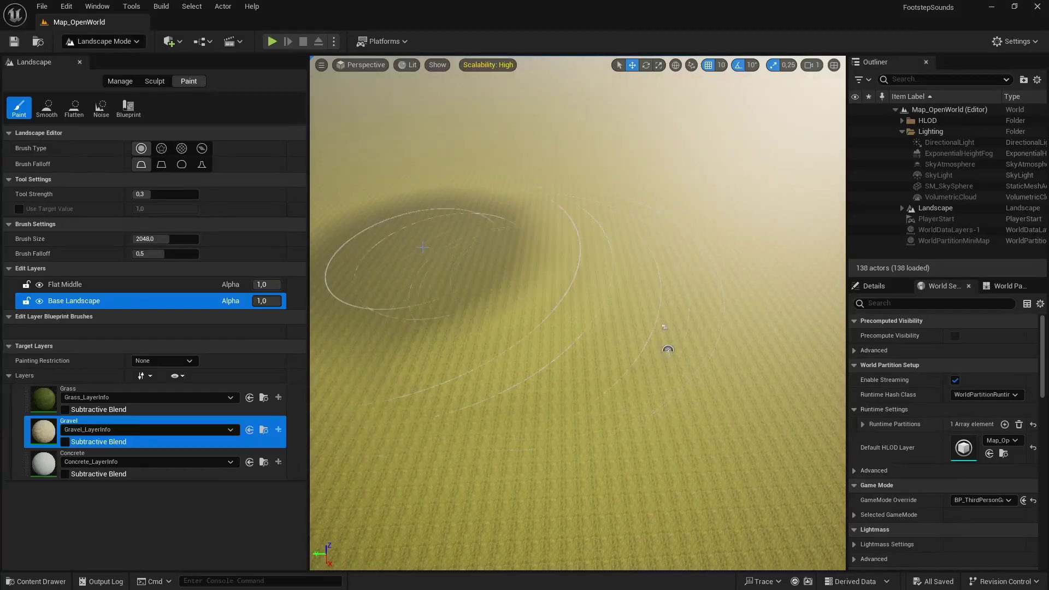
mouse_move(428, 233)
left_mouse_down()
mouse_move(477, 214)
mouse_move(339, 323)
left_mouse_up()
- Paint a large patch of the Concrete layer across from the gravel patch and return to Selection Mode
left_click(42, 460)
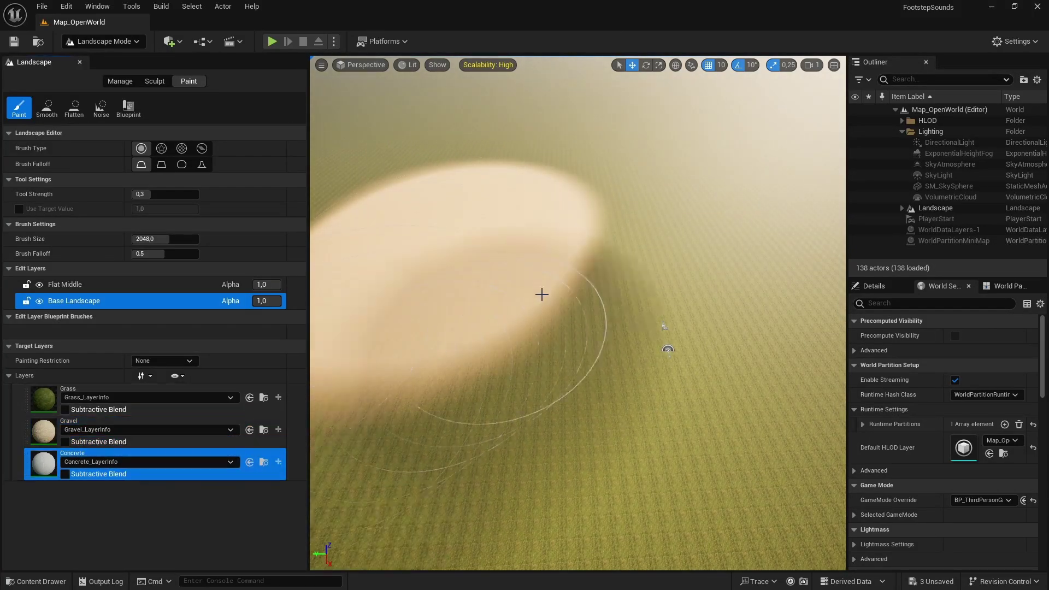
right_click_drag(541, 293, 604, 293)
mouse_move(640, 220)
left_mouse_down()
mouse_move(616, 205)
mouse_move(674, 271)
mouse_move(642, 228)
mouse_move(635, 234)
left_mouse_up()
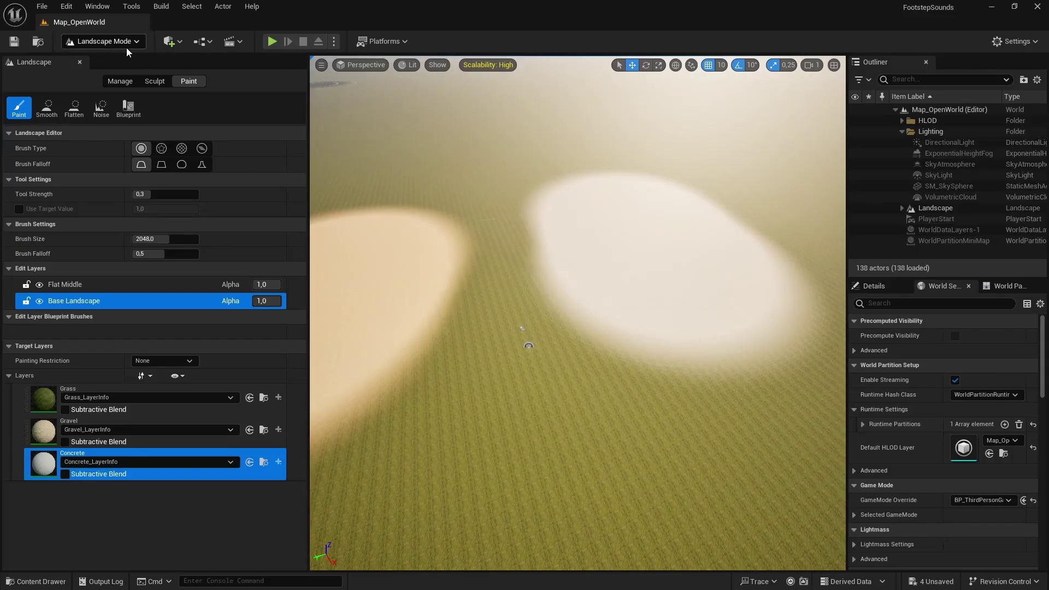
left_click(102, 41)
left_click(81, 59)
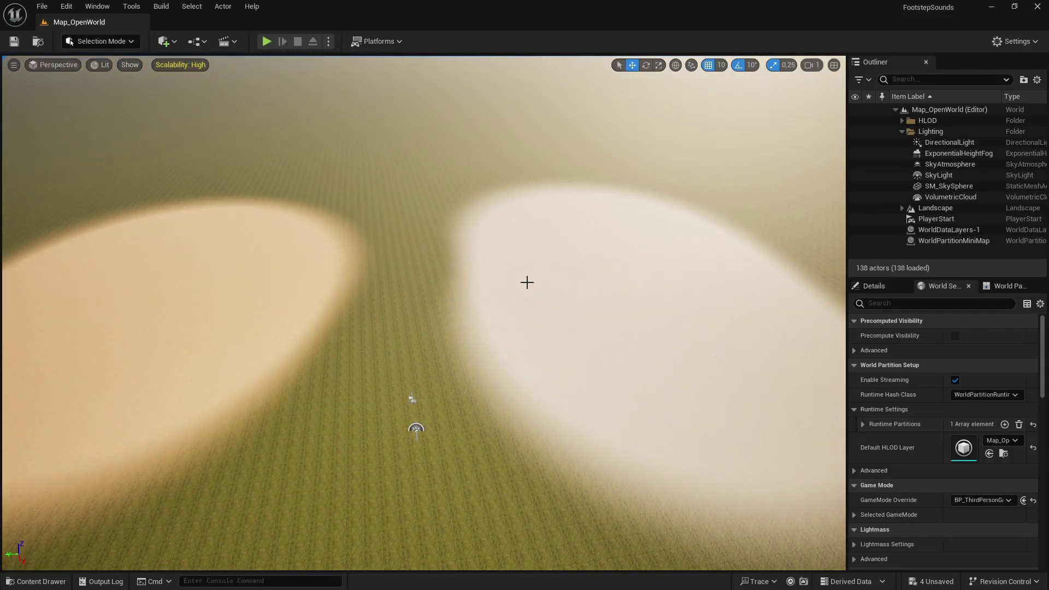
- Play the level in immersive view and run the character across grass and gravel towards the concrete patch to compare footstep sounds
key("F11")
key("alt+p")
key("w")
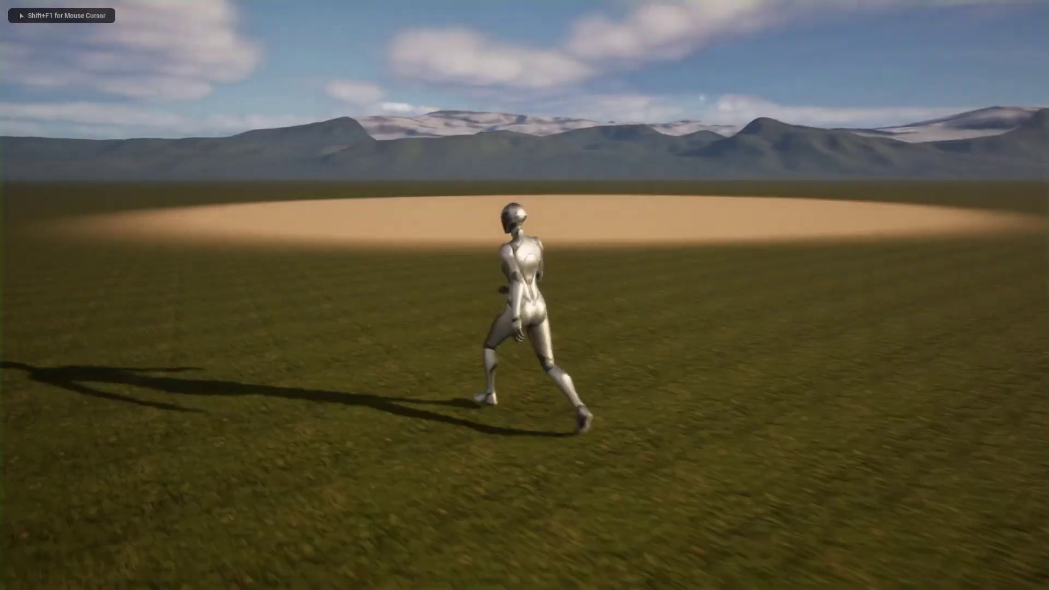
key("w")
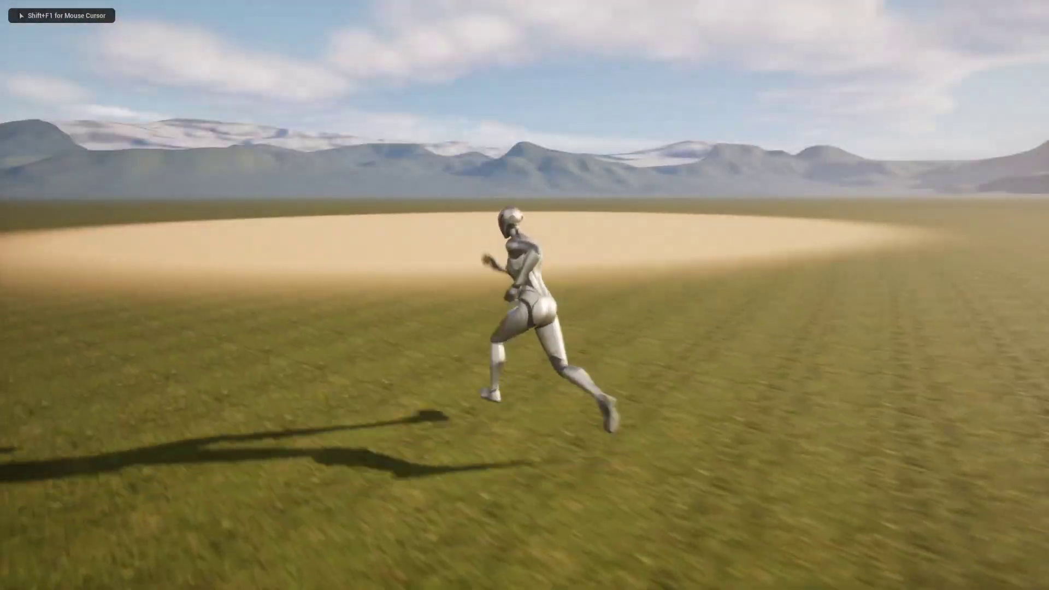
key("s")
key("w")
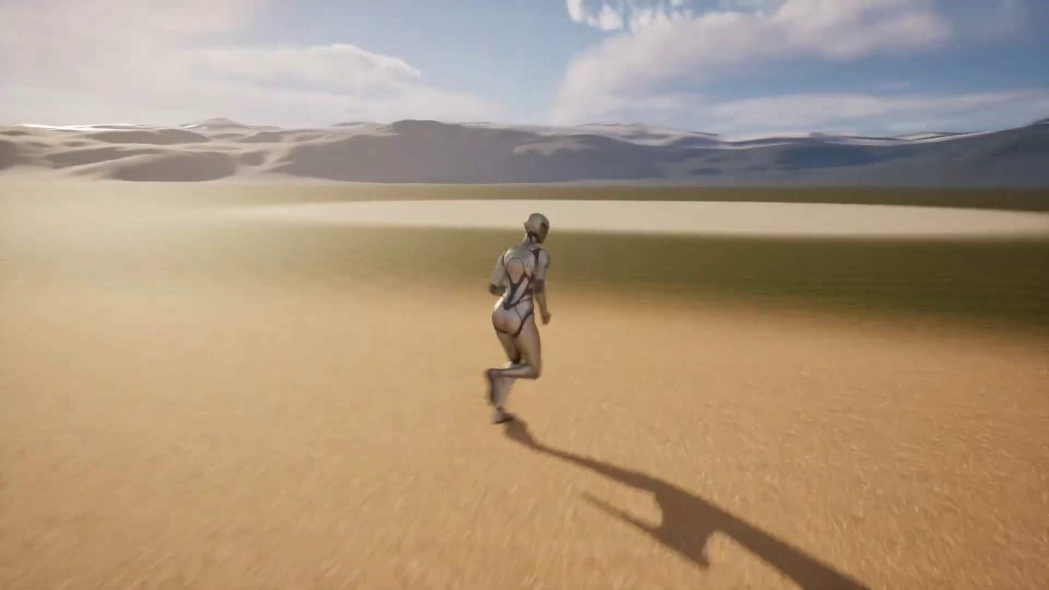
key("space")
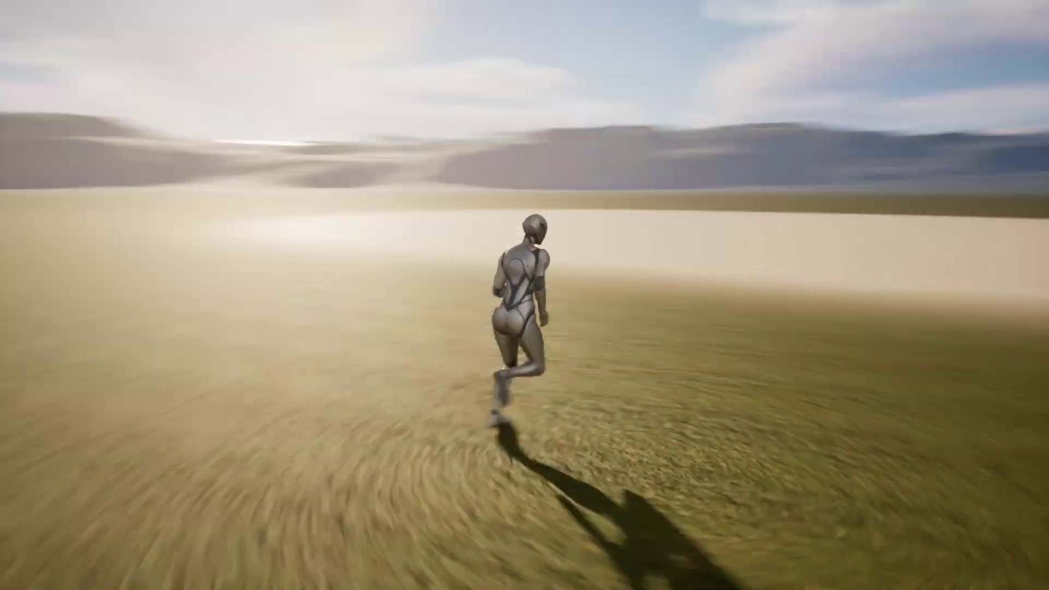